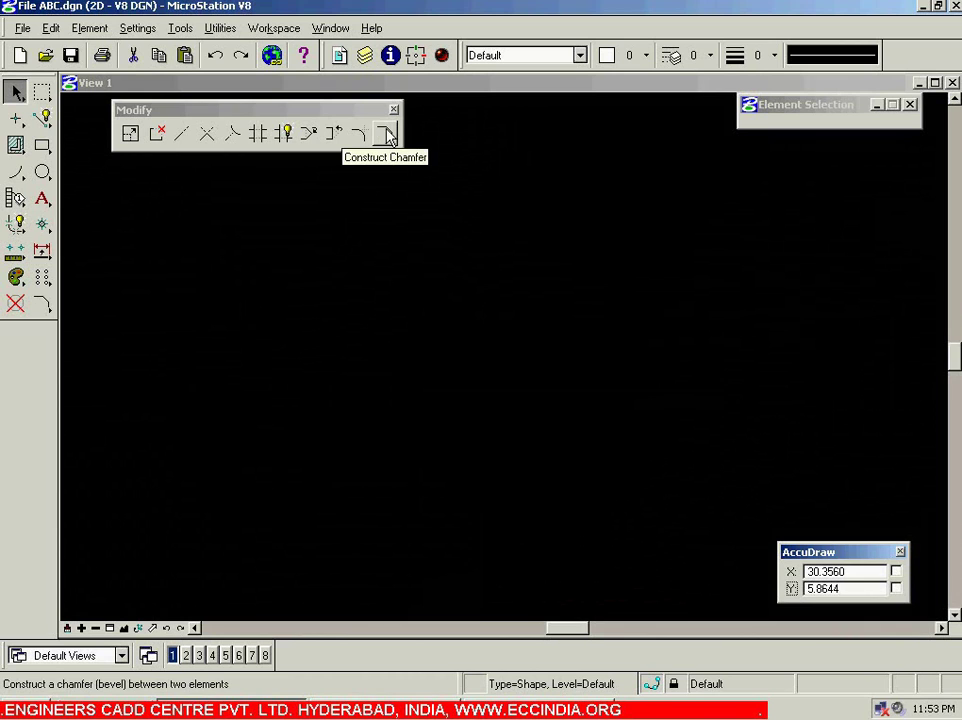
Draw a long horizontal SmartLine and a vertical one about 17 units long that crosses it near its right end
click(42, 118)
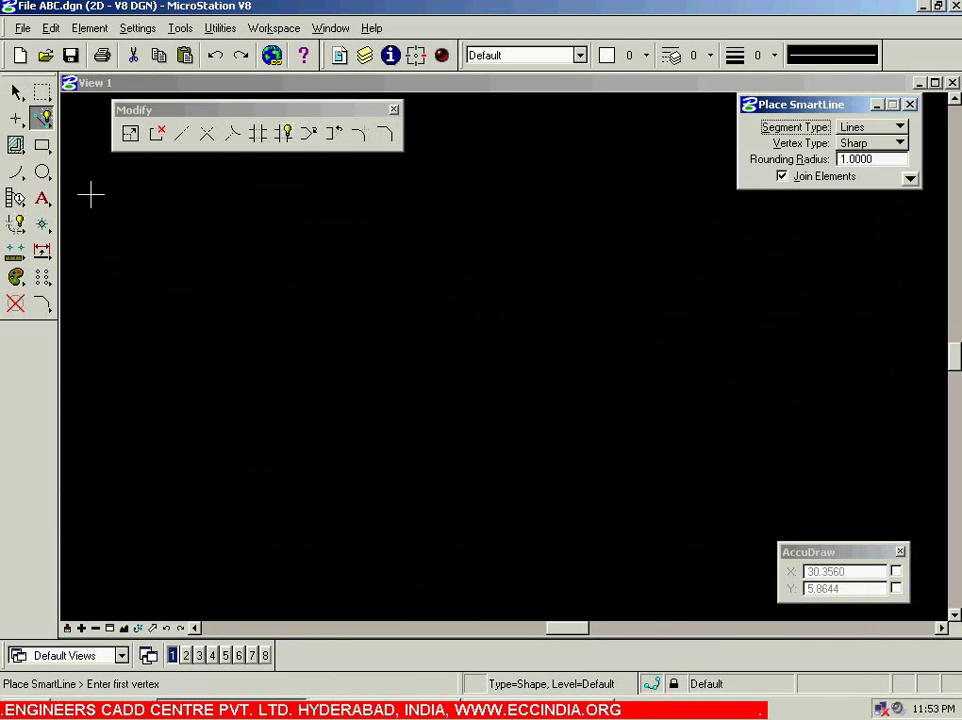
click(173, 521)
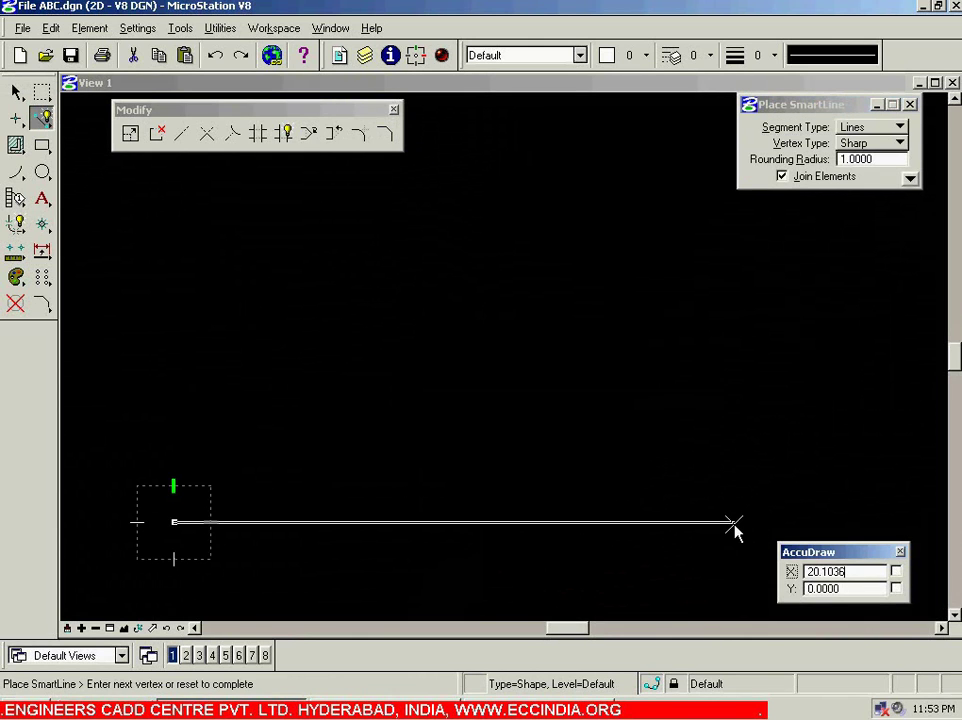
click(785, 521)
right_click(775, 441)
click(615, 134)
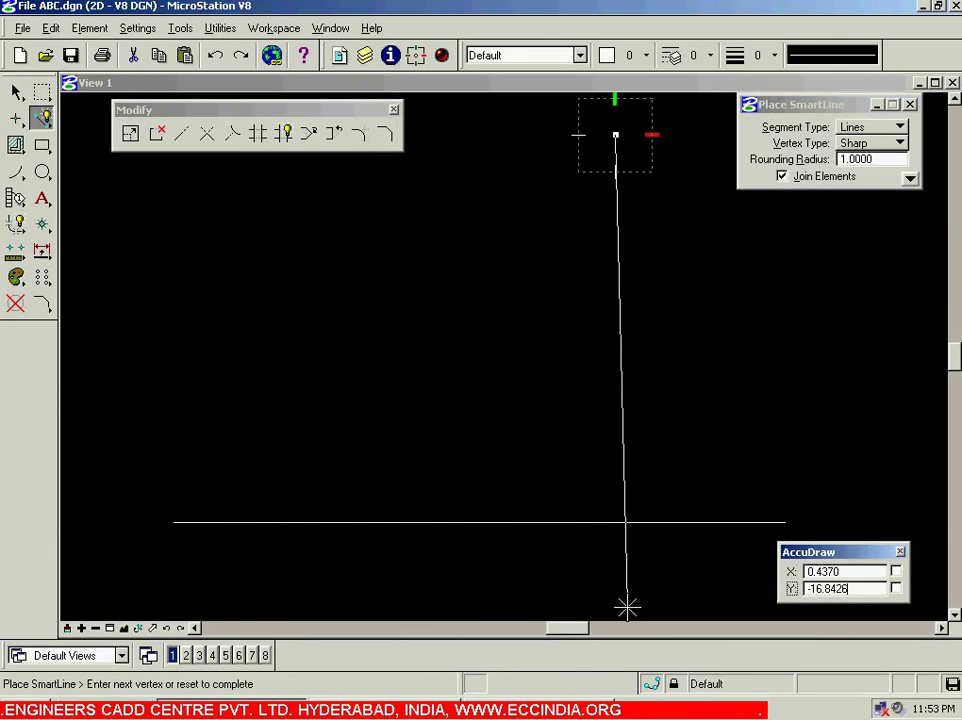
click(616, 607)
right_click(580, 511)
Chamfer the corner between the vertical line and the horizontal line, with both distances set to 3
click(44, 251)
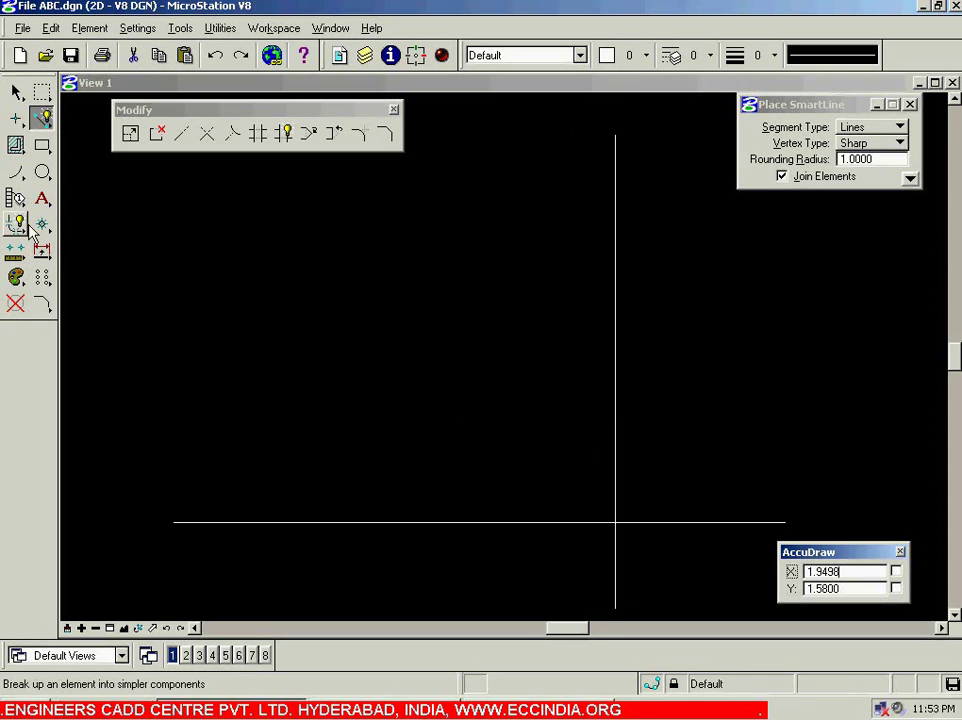
click(383, 133)
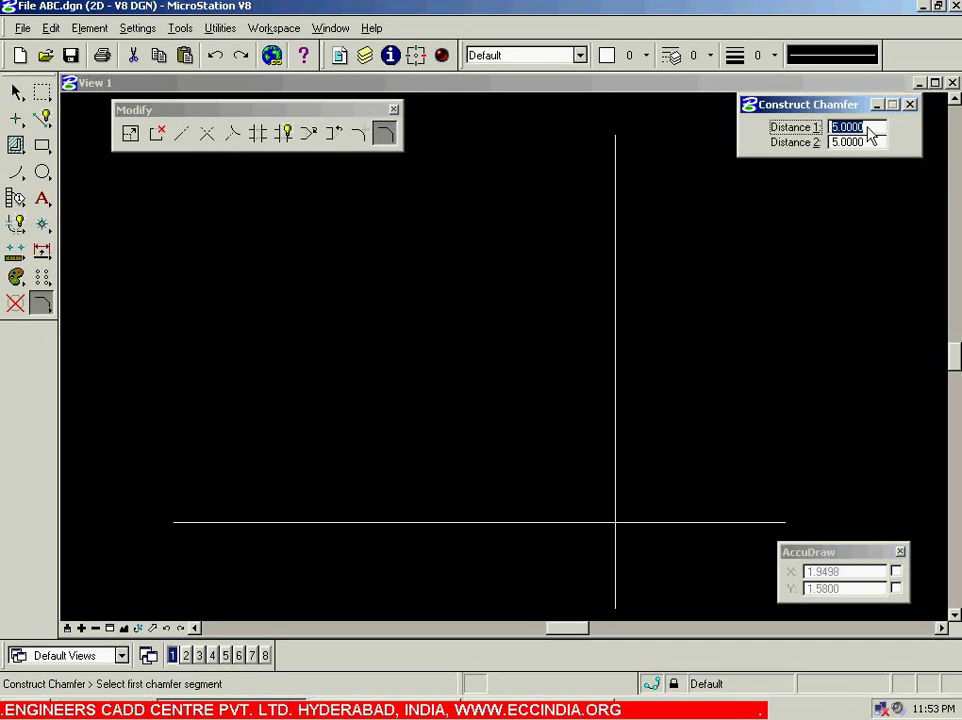
text(3)
key(Tab)
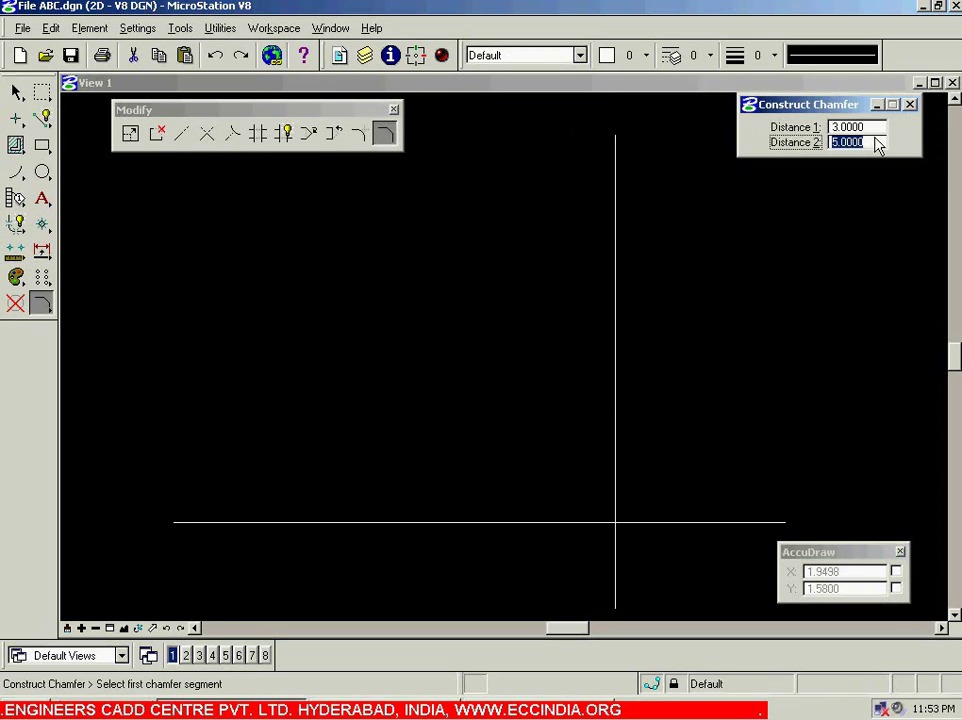
text(3)
key(Tab)
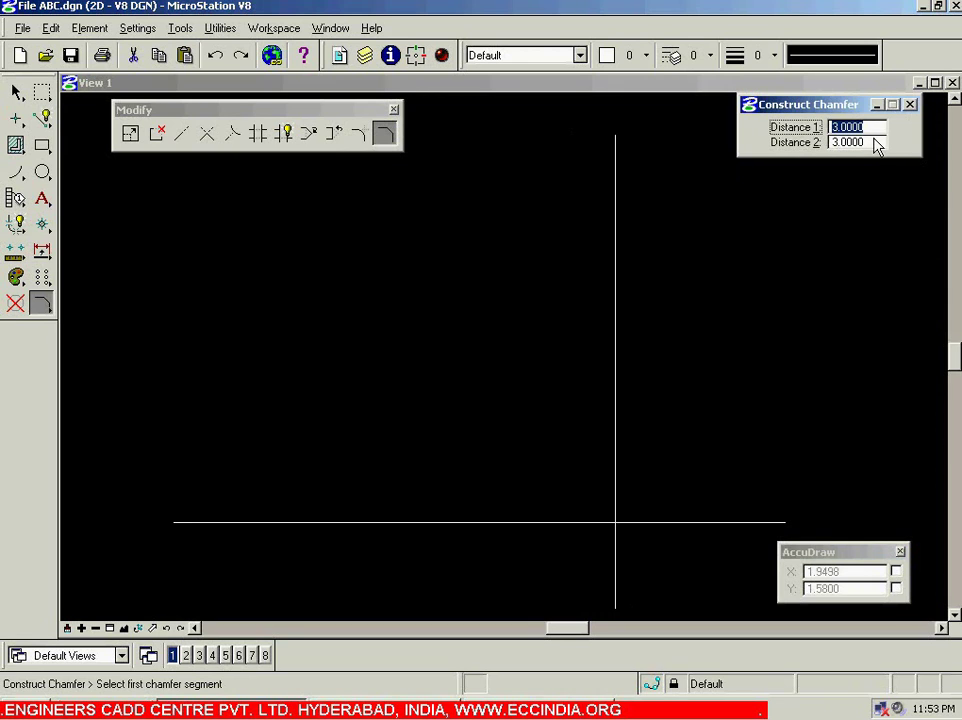
click(616, 410)
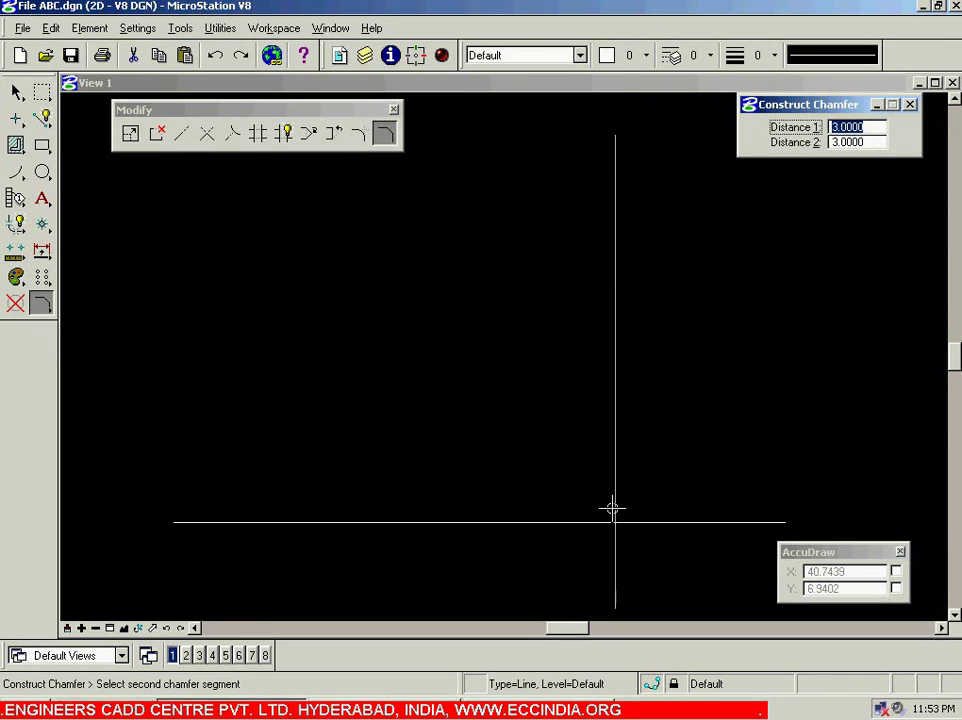
click(536, 520)
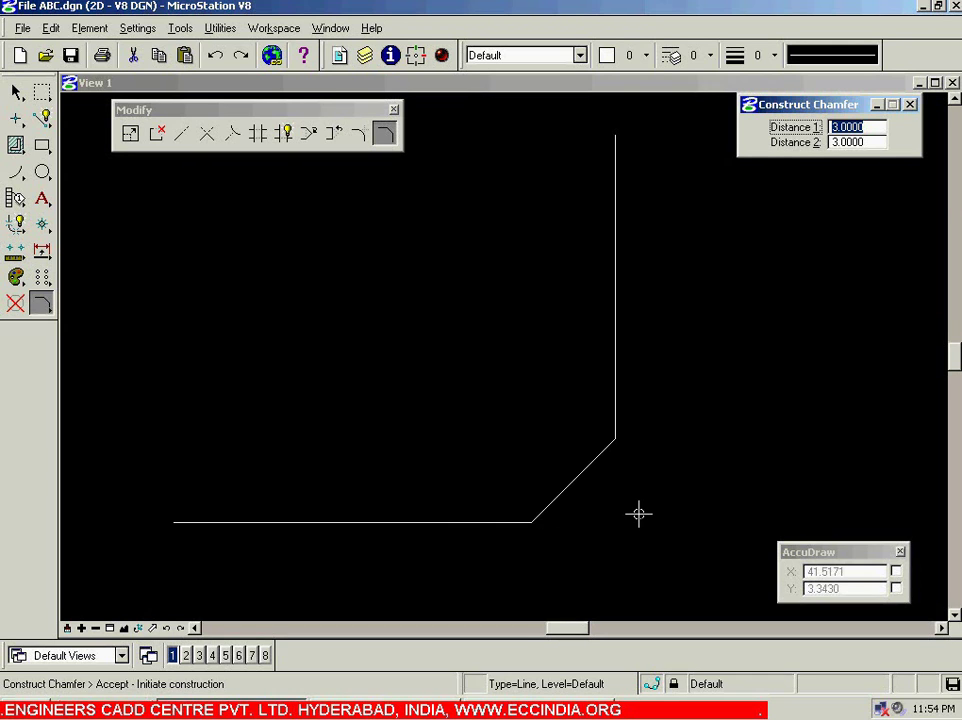
Undo the chamfer and delete both crossing lines
key(ctrl+z)
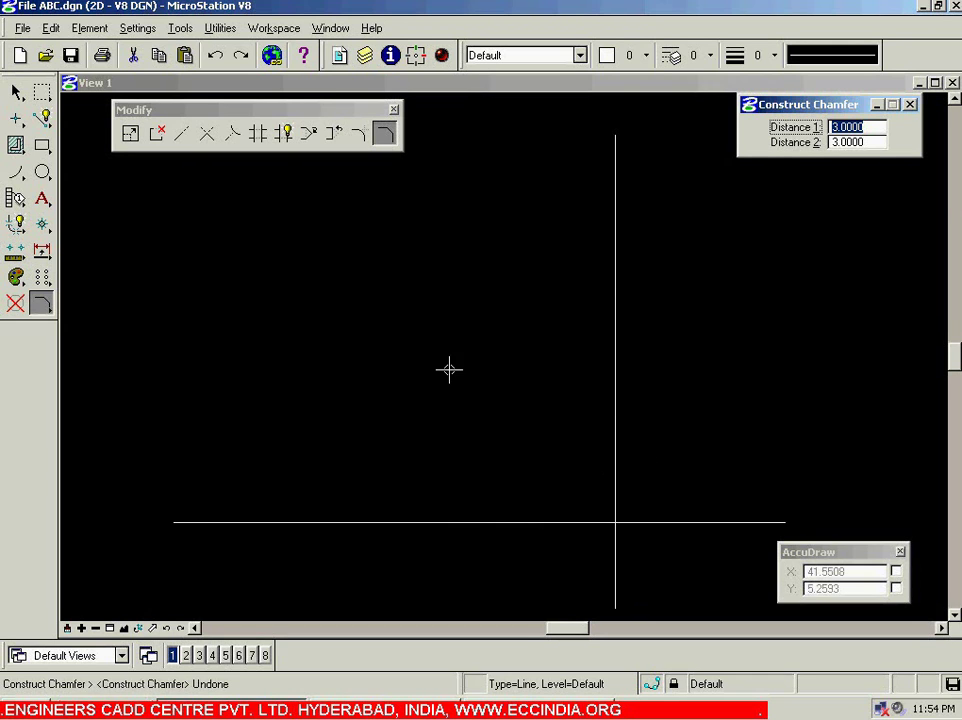
click(15, 303)
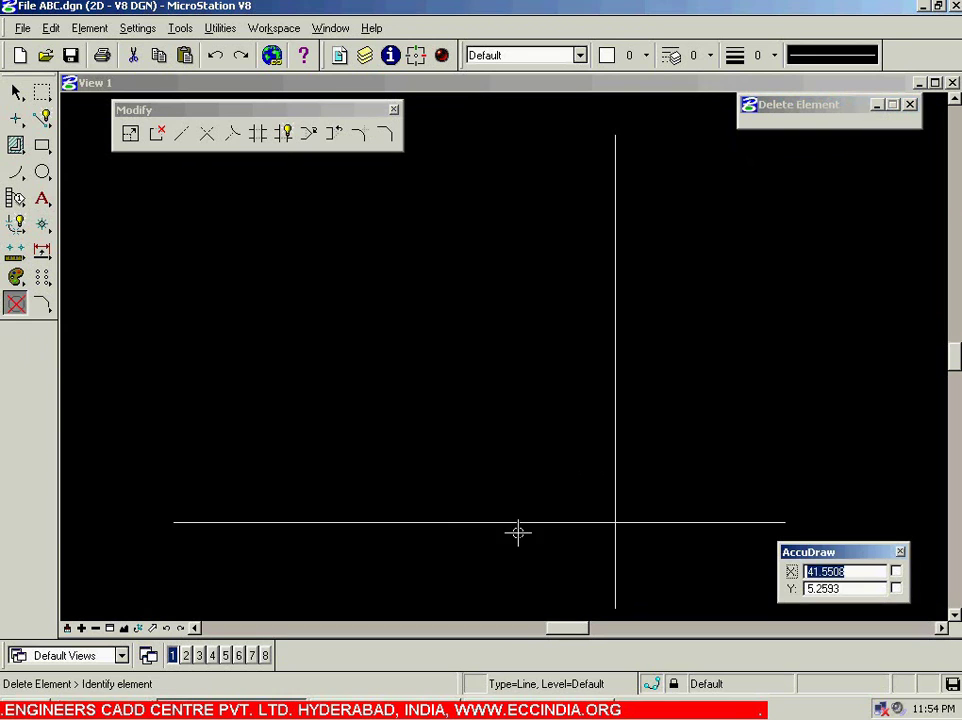
click(590, 521)
click(588, 525)
click(618, 515)
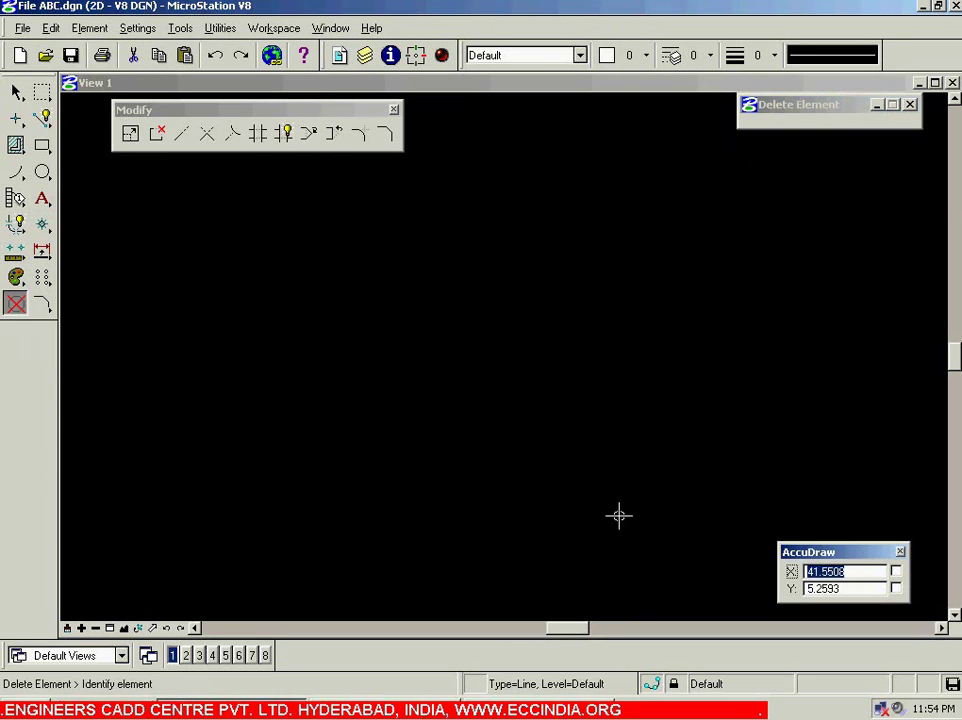
Place an orthogonal block about 25 units wide and 13 units high in the empty view
click(42, 147)
click(146, 200)
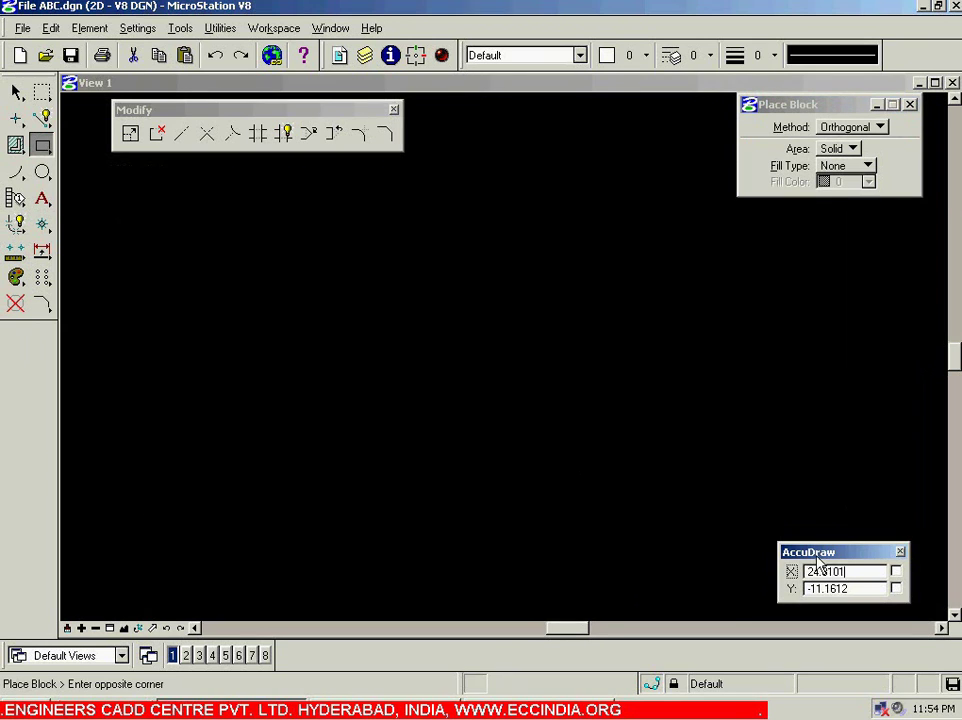
scroll(700, 592, down, 5)
scroll(690, 584, up, 3)
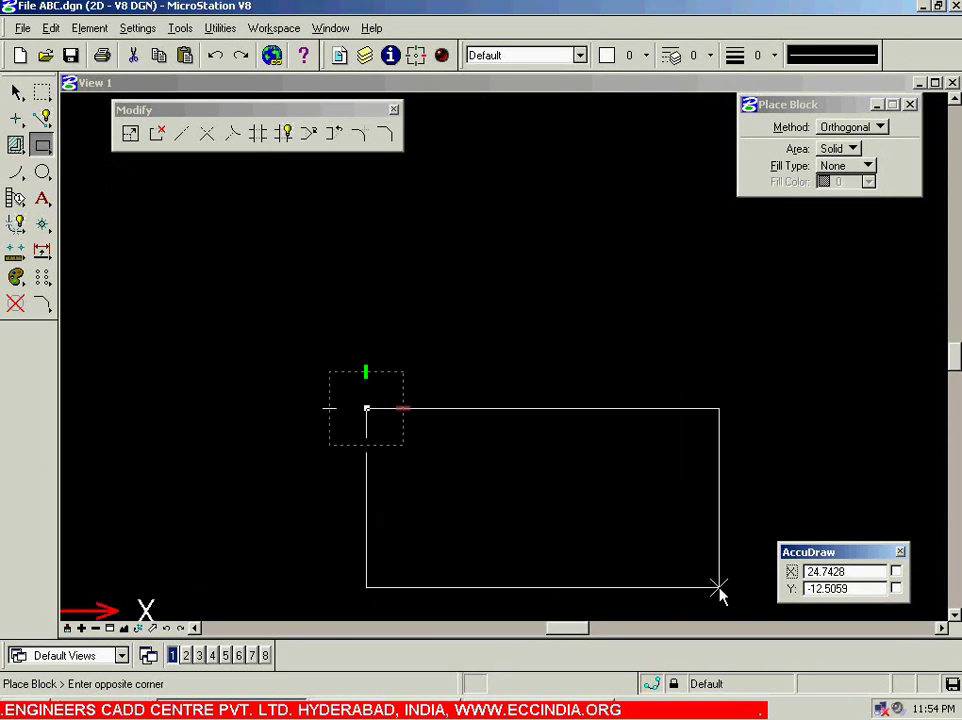
click(731, 598)
scroll(597, 498, down, 3)
scroll(605, 570, up, 2)
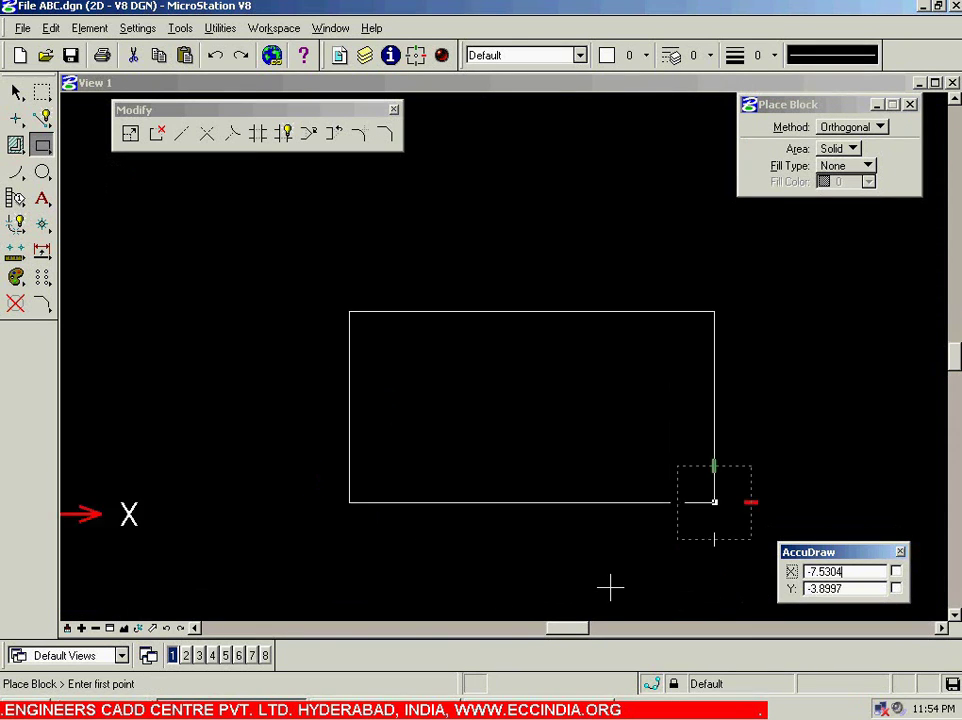
scroll(580, 545, down, 1)
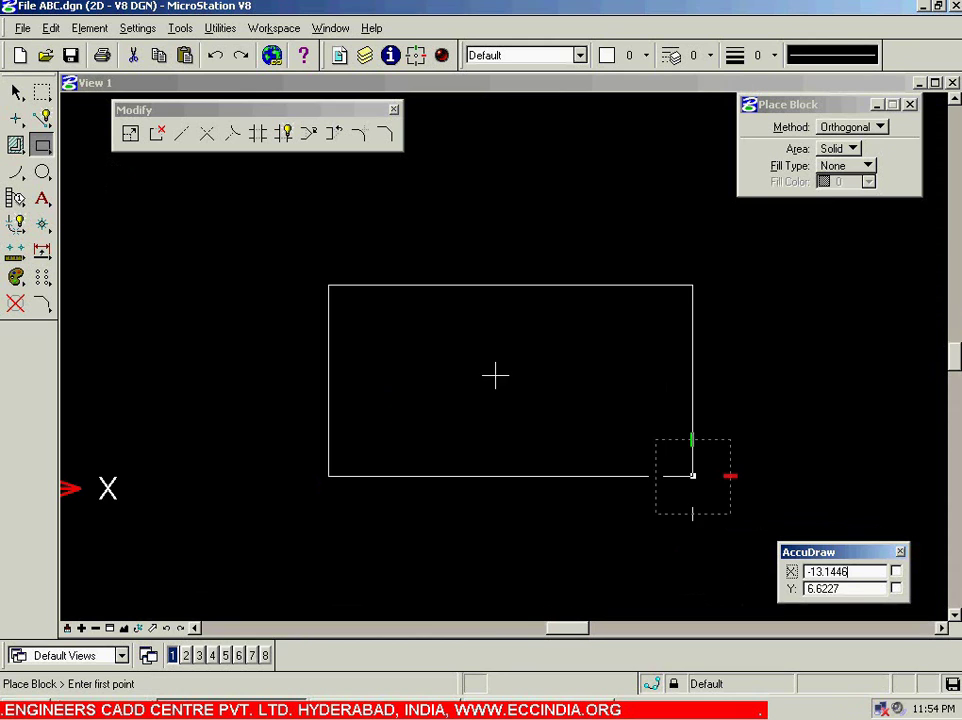
click(16, 91)
Set both chamfer distances to 5 and chamfer the rectangle's lower-right corner
click(383, 136)
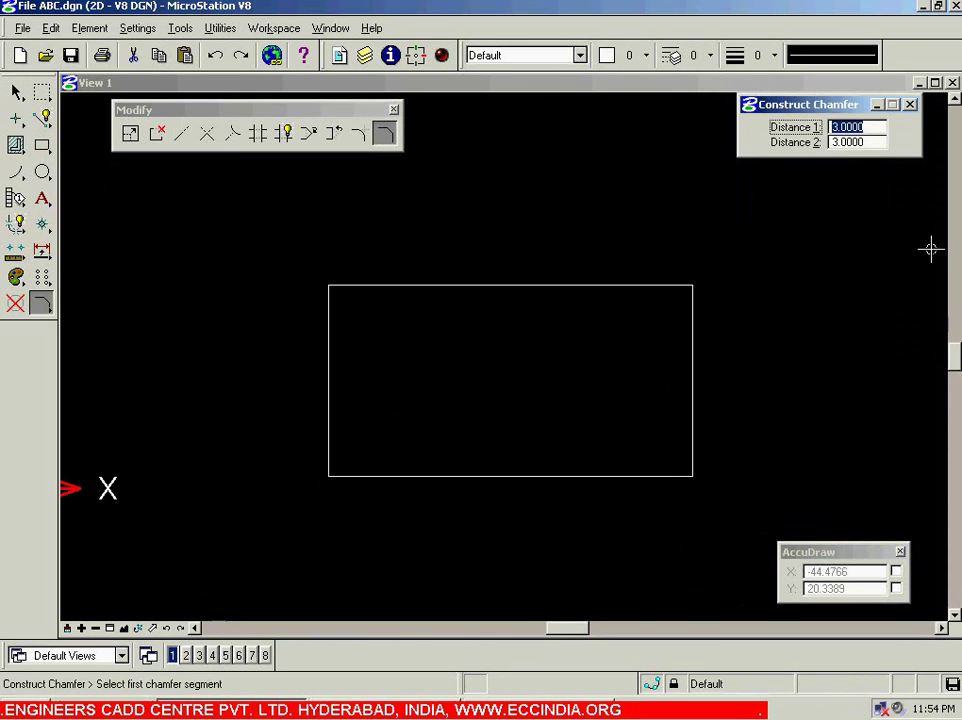
text(5)
key(Tab)
text(5)
key(Tab)
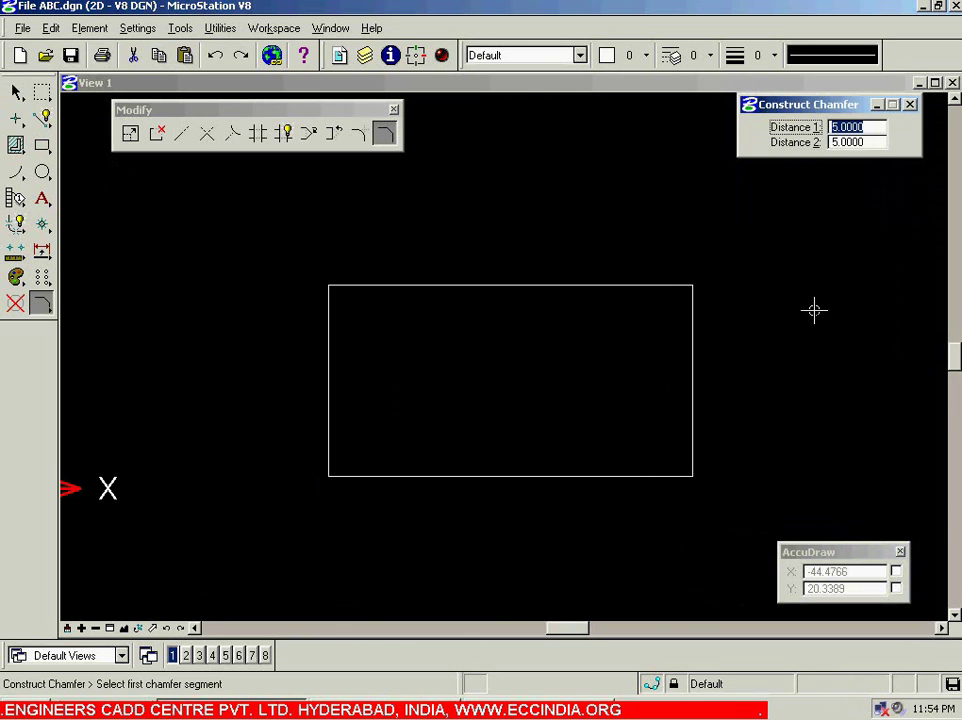
click(691, 450)
click(659, 473)
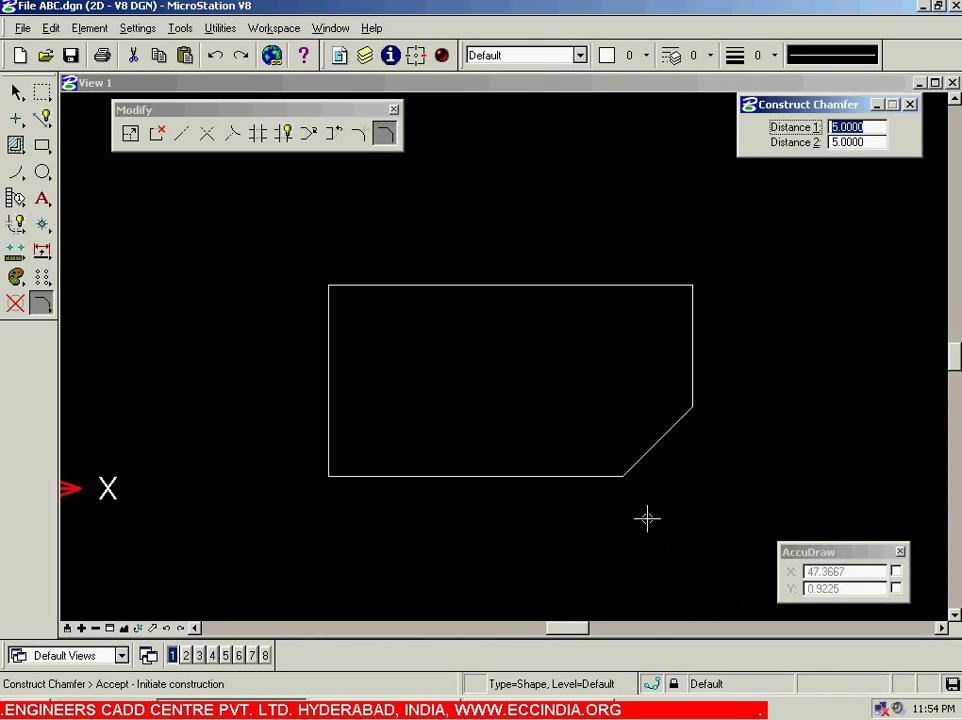
Chamfer the rectangle's upper-right, lower-left and upper-left corners with the same distances
click(692, 346)
click(655, 286)
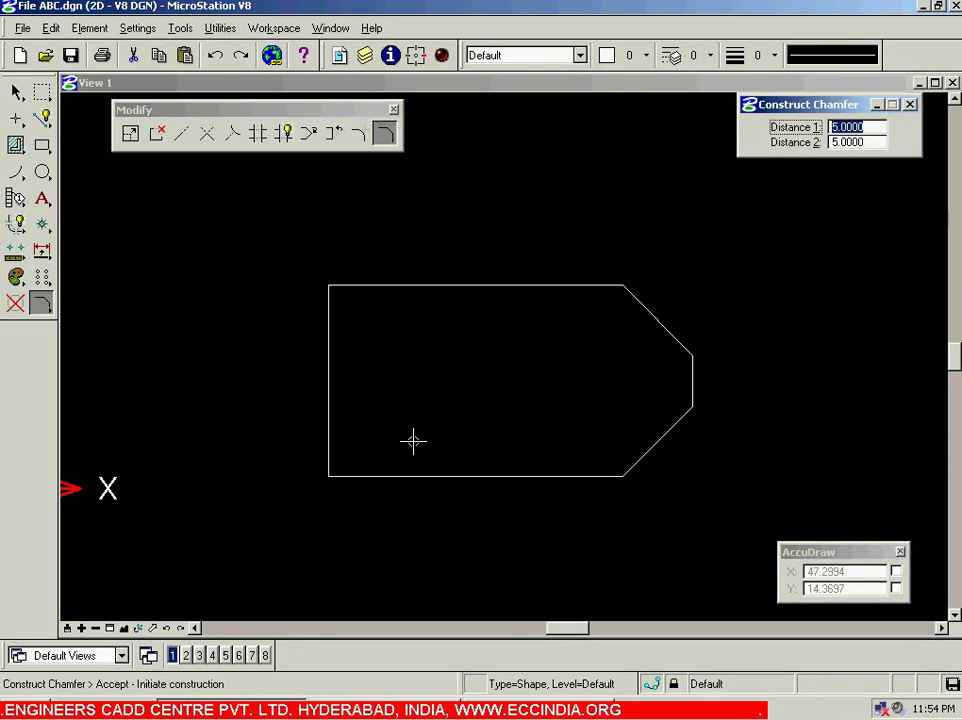
click(392, 470)
click(325, 423)
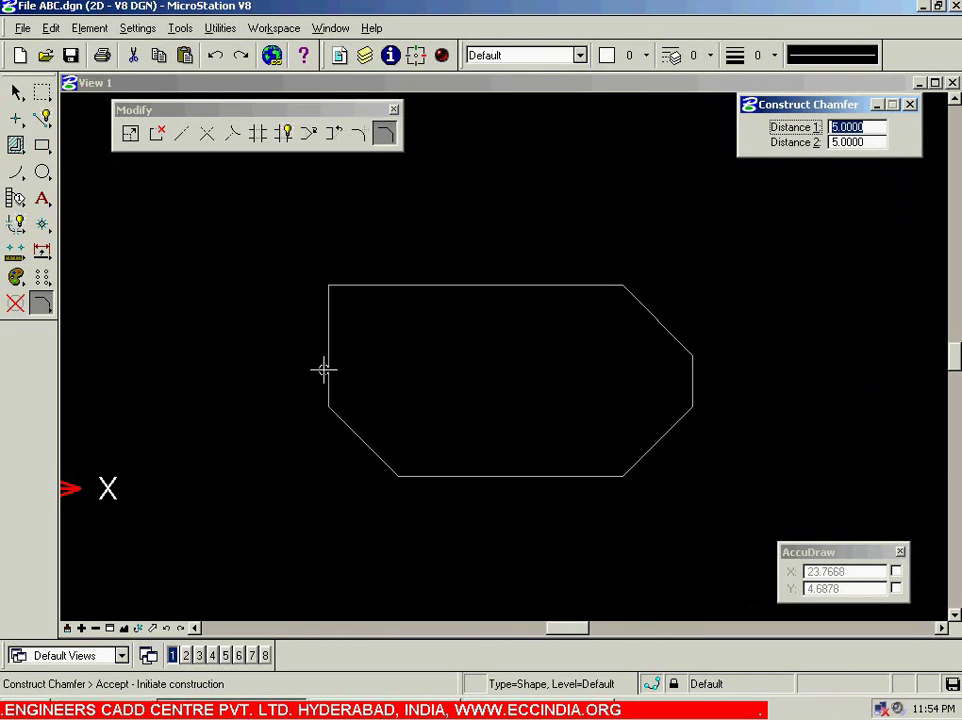
click(324, 367)
click(371, 290)
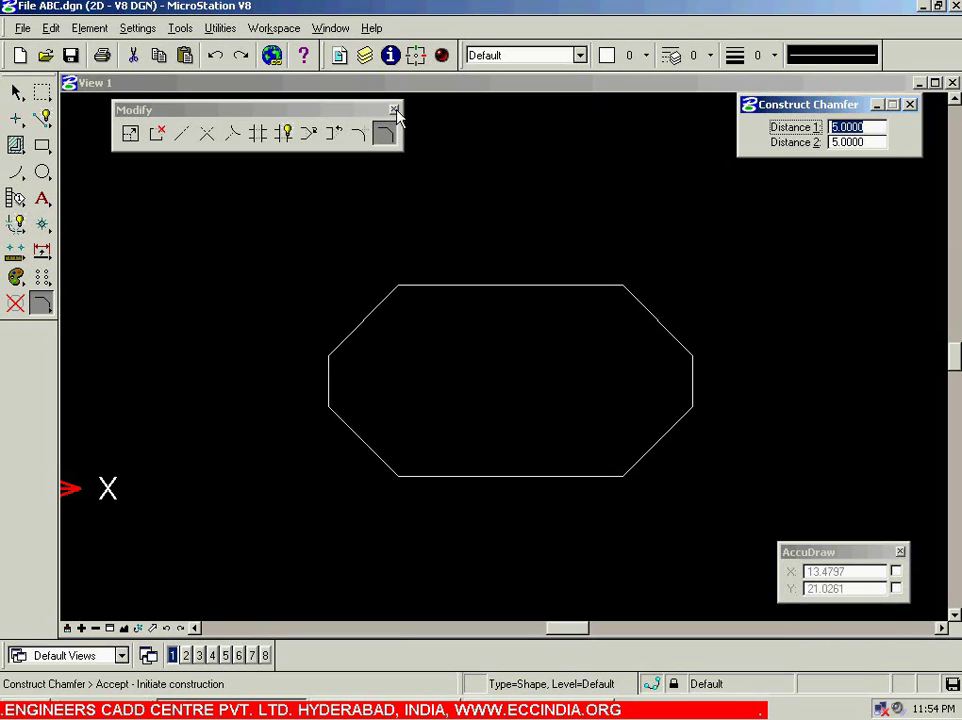
Select the chamfered rectangle and delete it
click(16, 92)
drag(283, 236, 661, 480)
key(Delete)
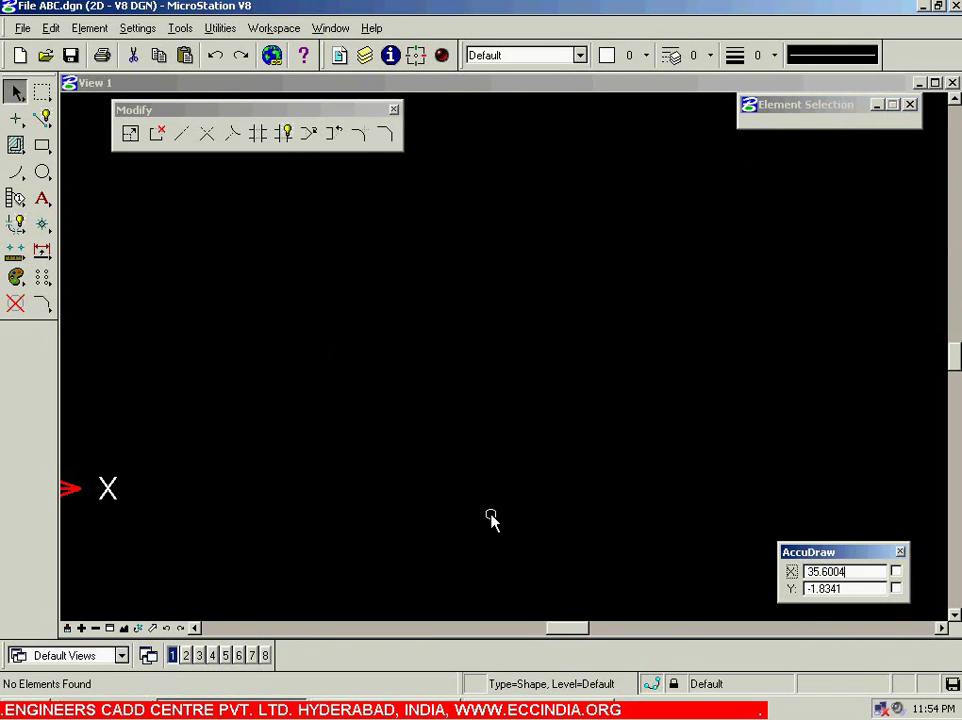
Float the Linear Elements, Polygons and Manipulate toolboxes over the drawing view
drag(44, 120, 396, 218)
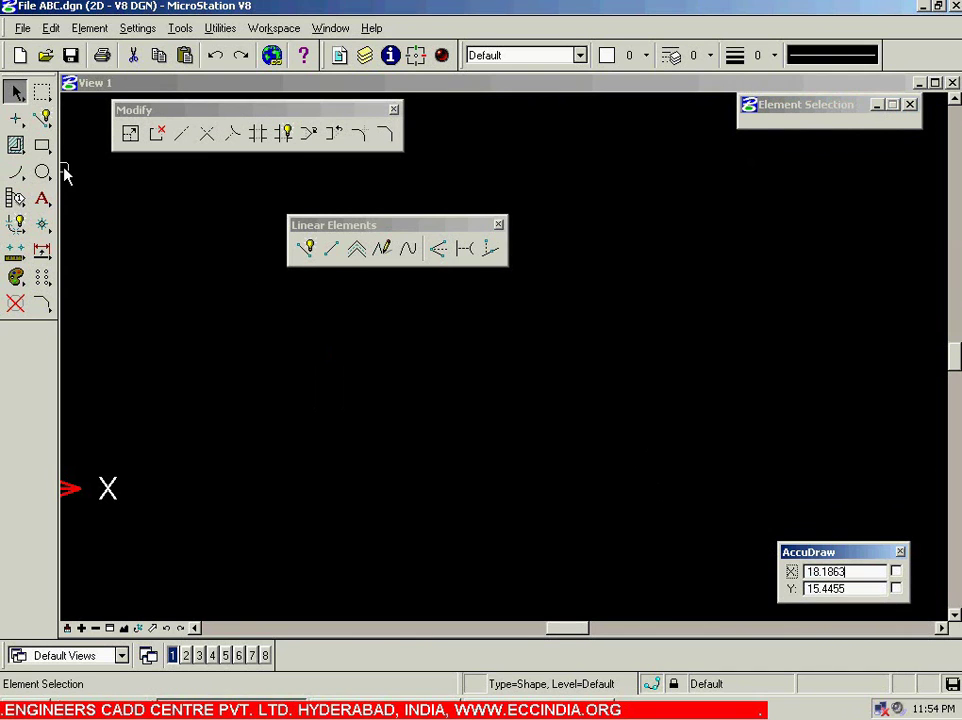
drag(45, 155, 370, 304)
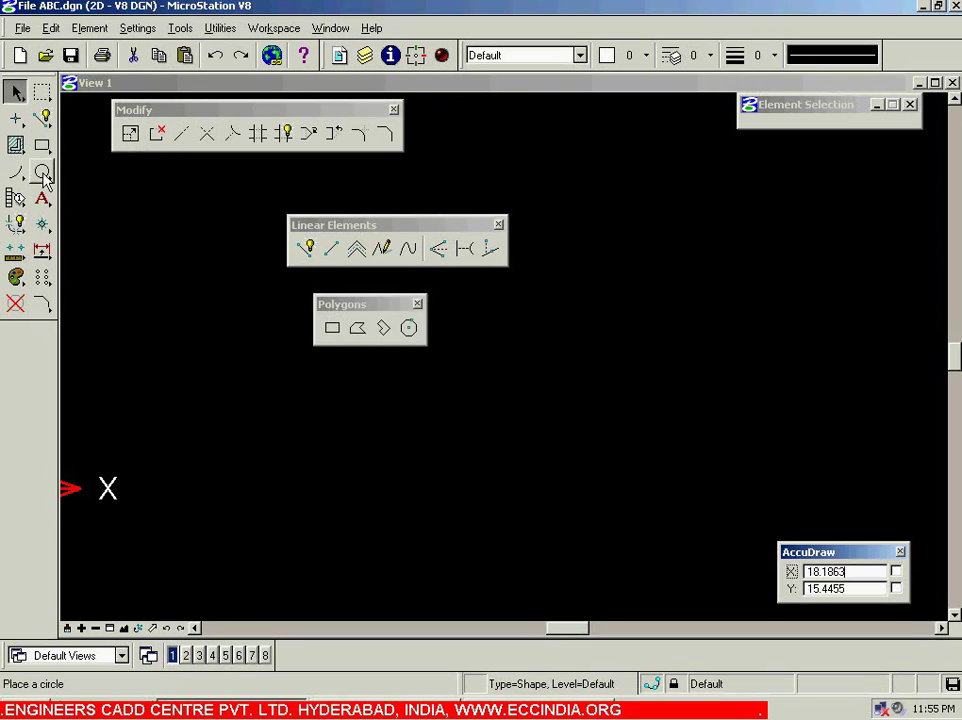
drag(42, 278, 340, 421)
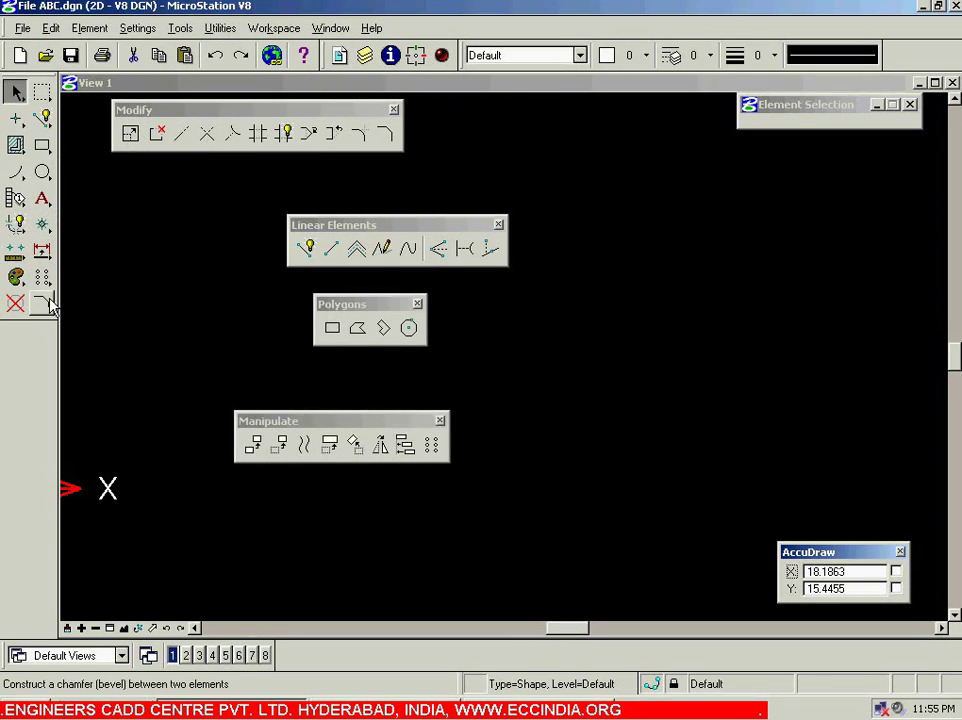
Close the floating Manipulate, Polygons, Linear Elements and Modify toolboxes to clear the drawing view
click(440, 420)
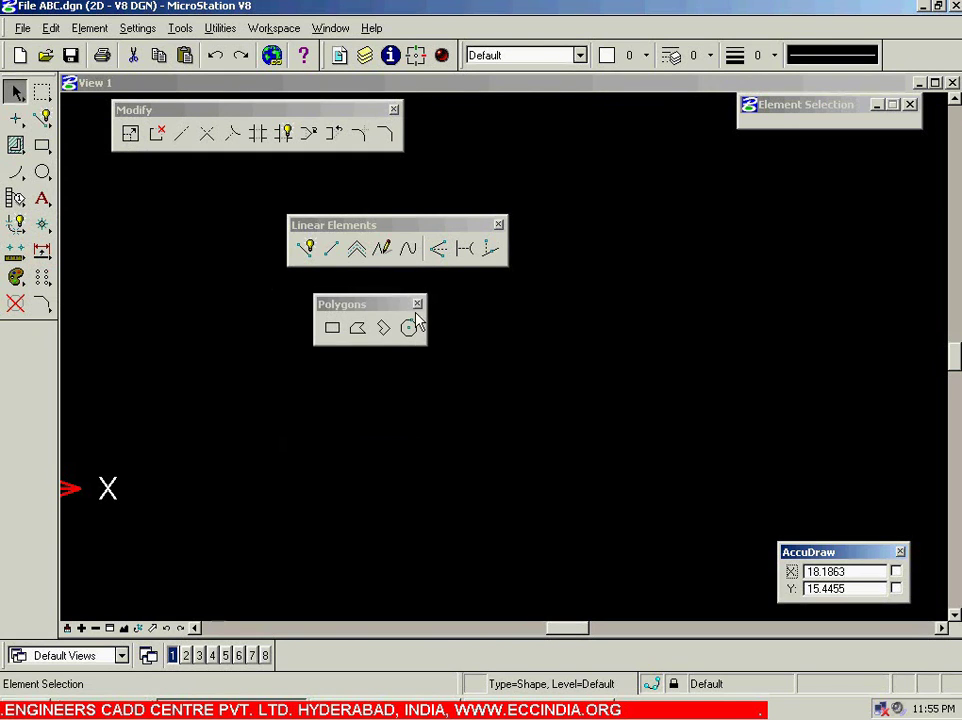
click(417, 305)
click(498, 224)
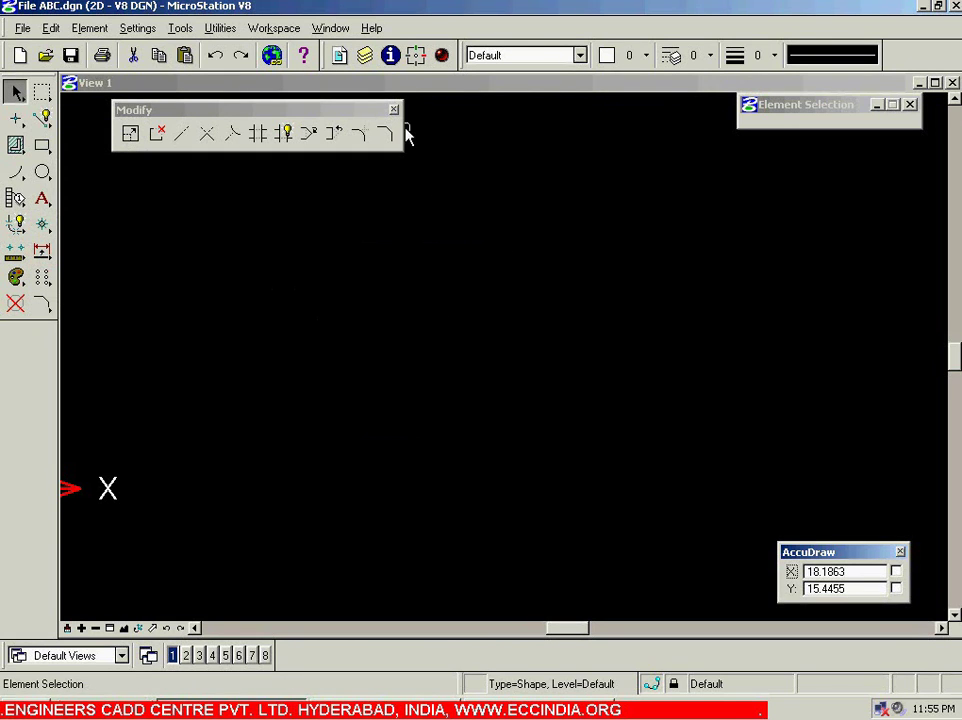
click(394, 110)
click(324, 414)
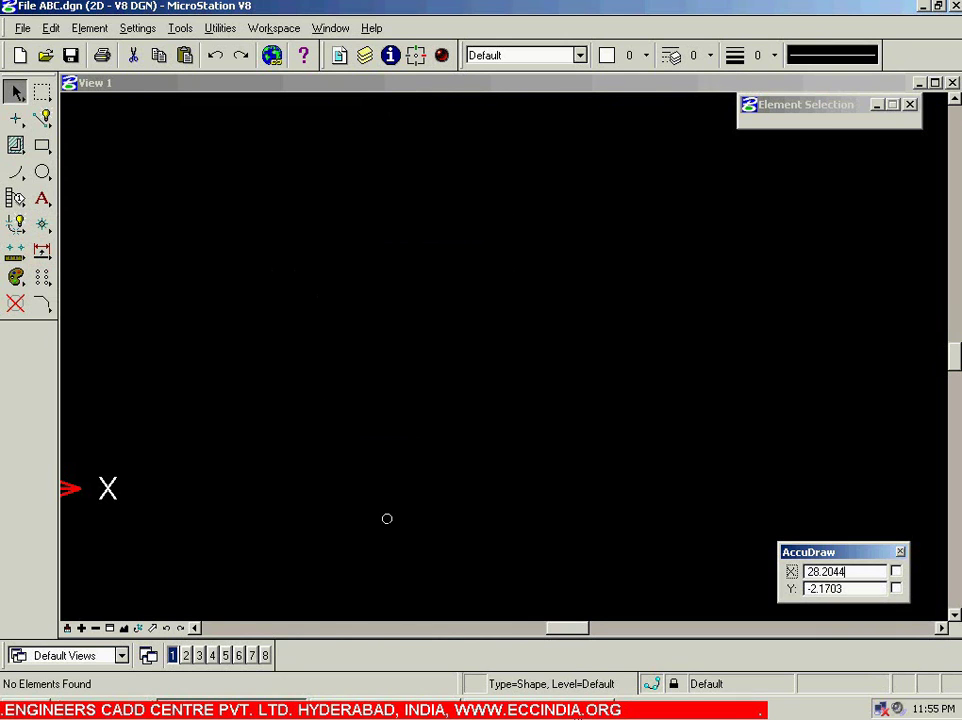
Switch to the workbook PDF in Acrobat Reader, examine the dimensions of the Cover drawing, and return to MicroStation
key(ctrl+shift+1)
key(ctrl+shift+1)
key(alt+Tab)
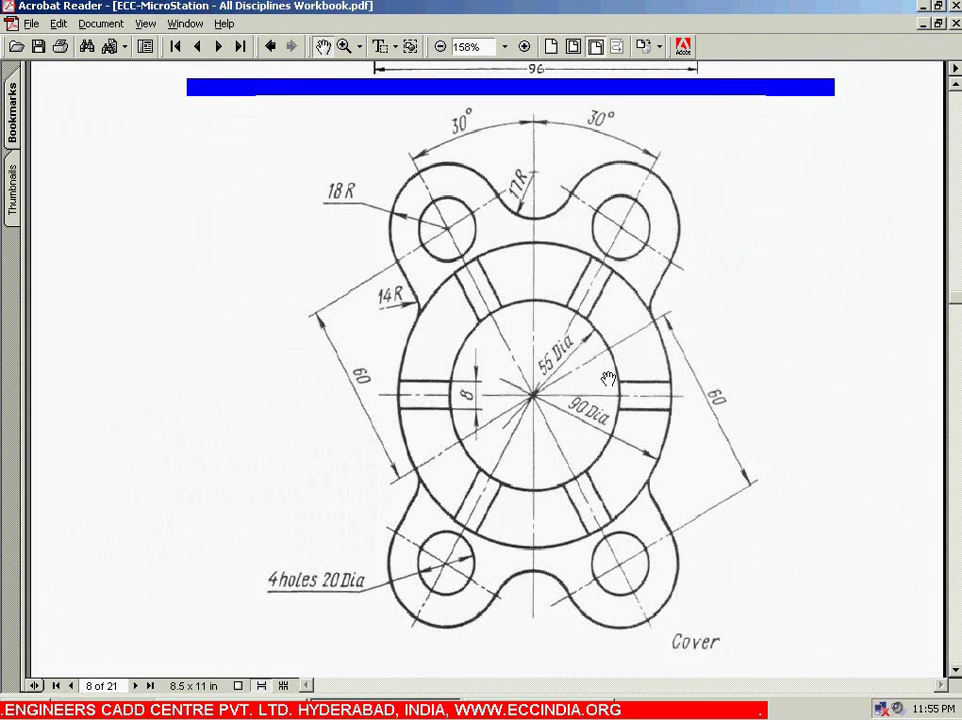
drag(567, 370, 549, 362)
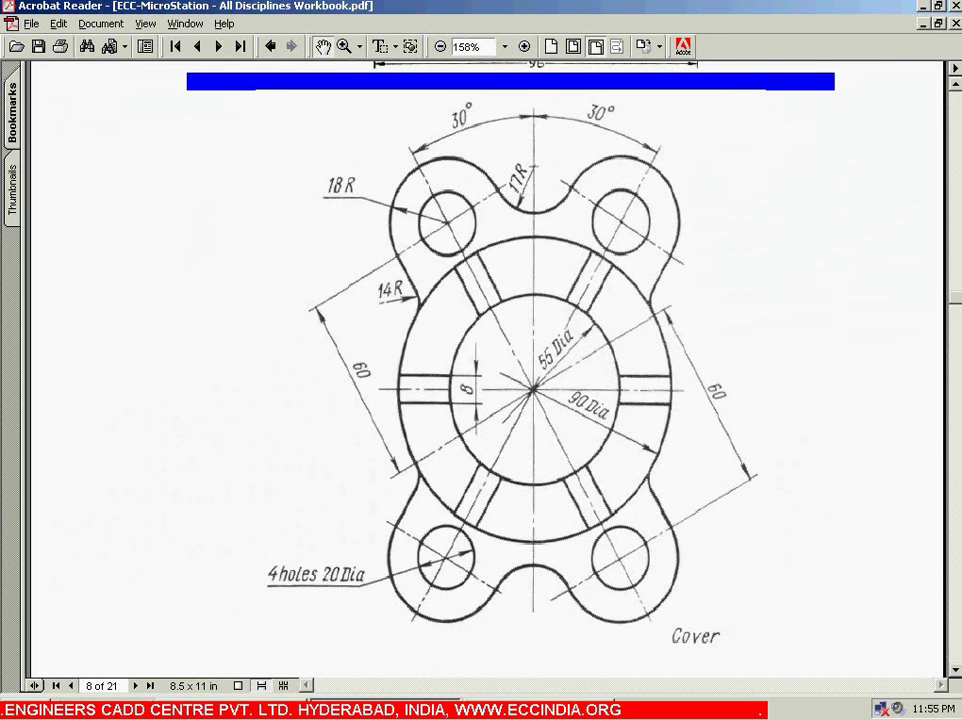
click(238, 708)
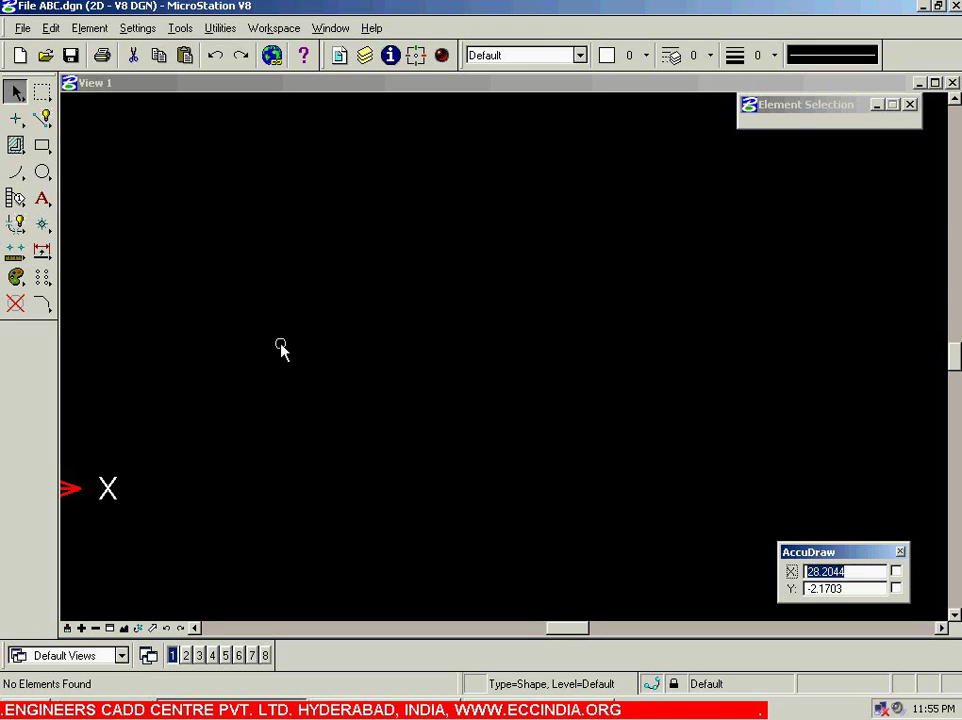
Place a solid circle of diameter 55 by its center in an open area of the view
click(43, 172)
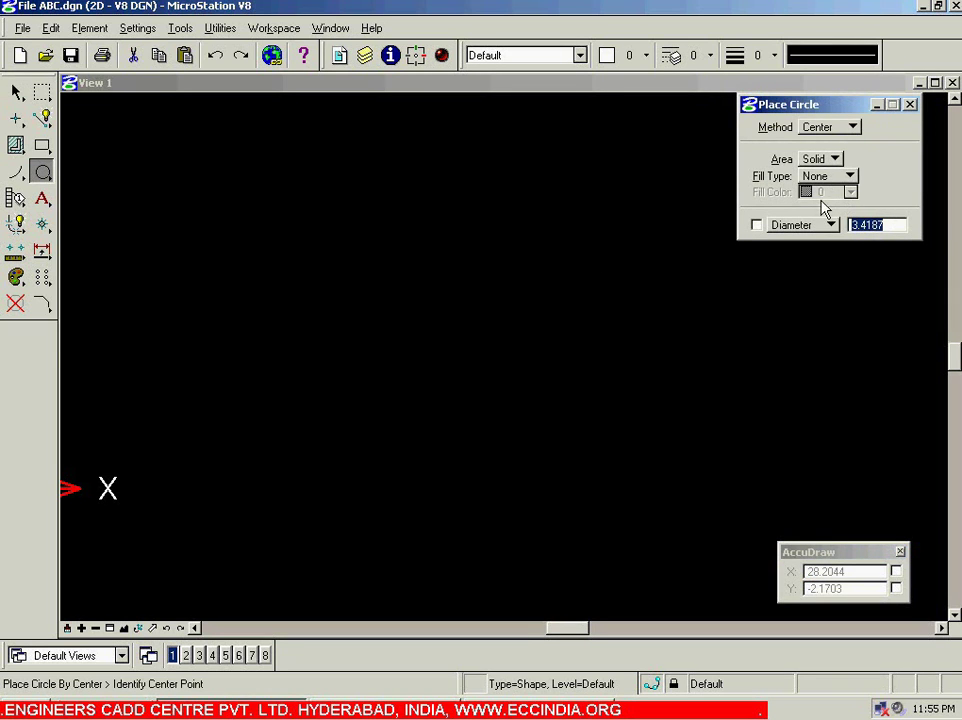
drag(893, 229, 795, 230)
drag(877, 235, 835, 230)
text(55)
key(Return)
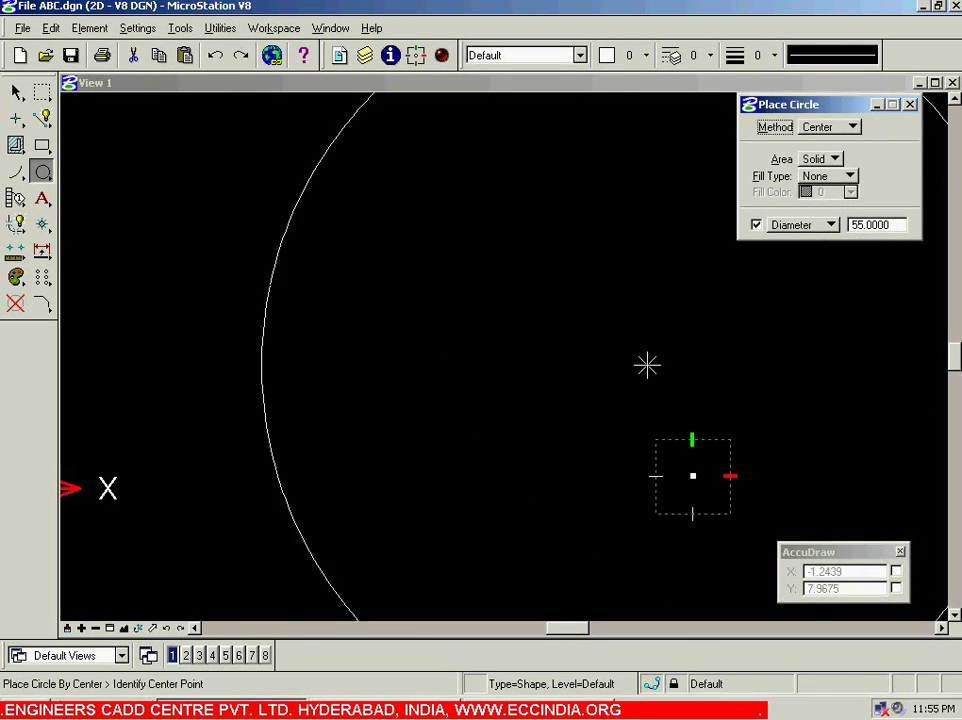
scroll(536, 296, down, 2)
scroll(335, 337, down, 3)
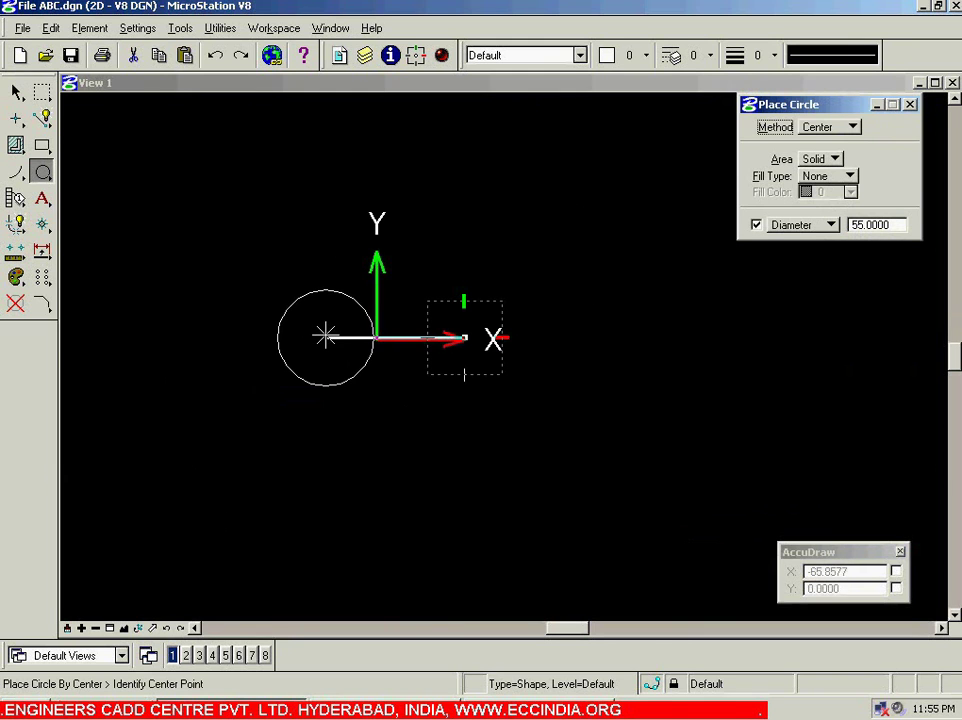
scroll(493, 408, down, 3)
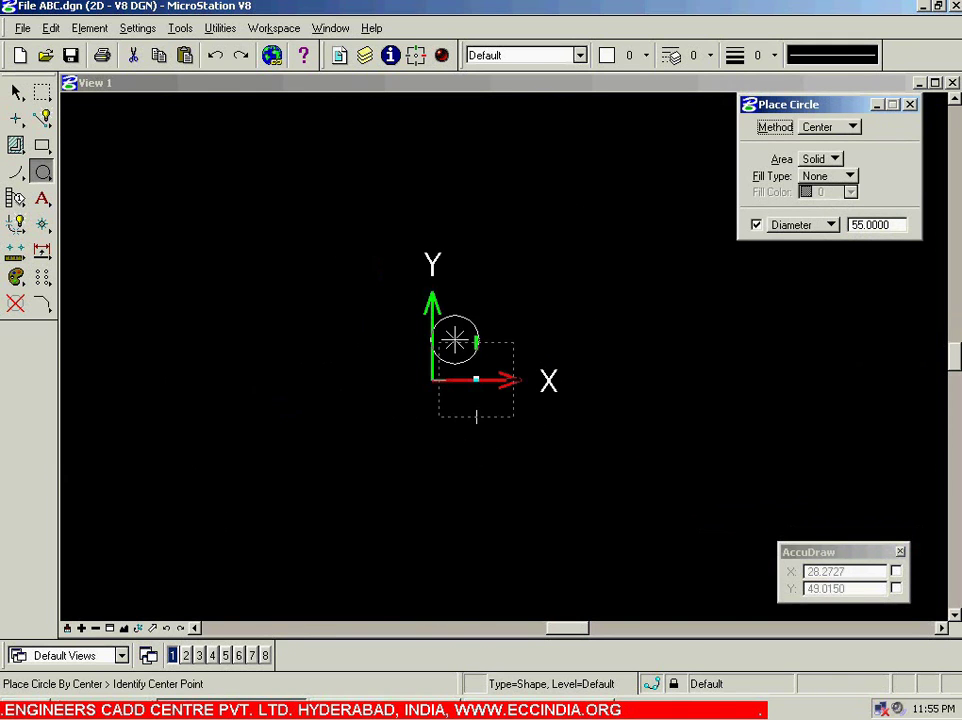
scroll(249, 356, down, 3)
scroll(532, 380, up, 6)
scroll(477, 328, up, 3)
click(488, 335)
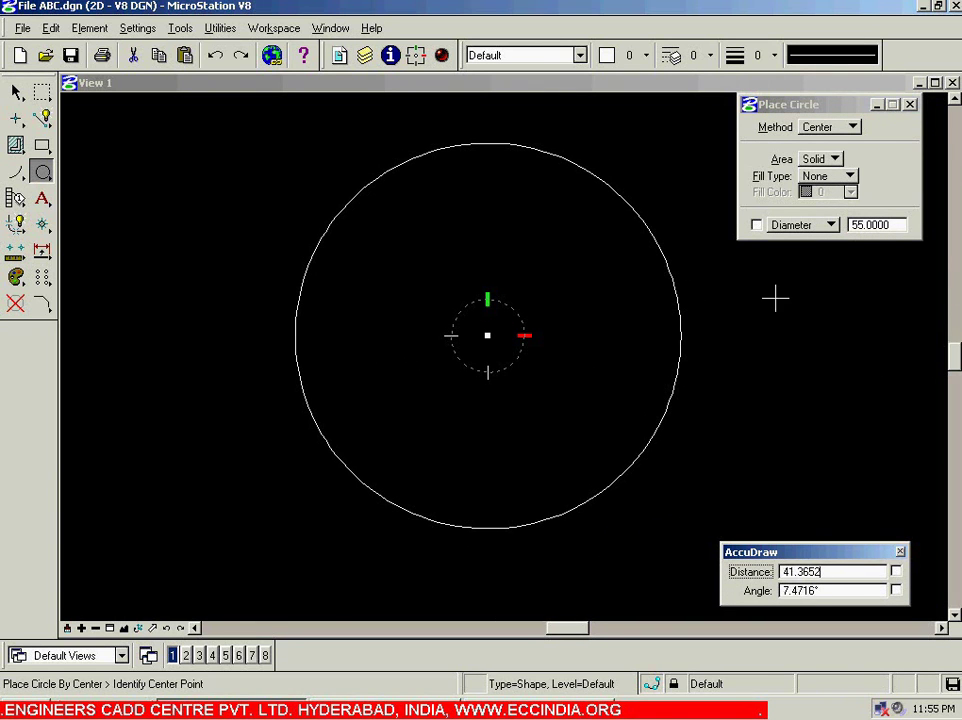
Place a circle of diameter 90 concentric with the 55-diameter circle, checking the size in the workbook, and close the Place Circle settings
click(488, 335)
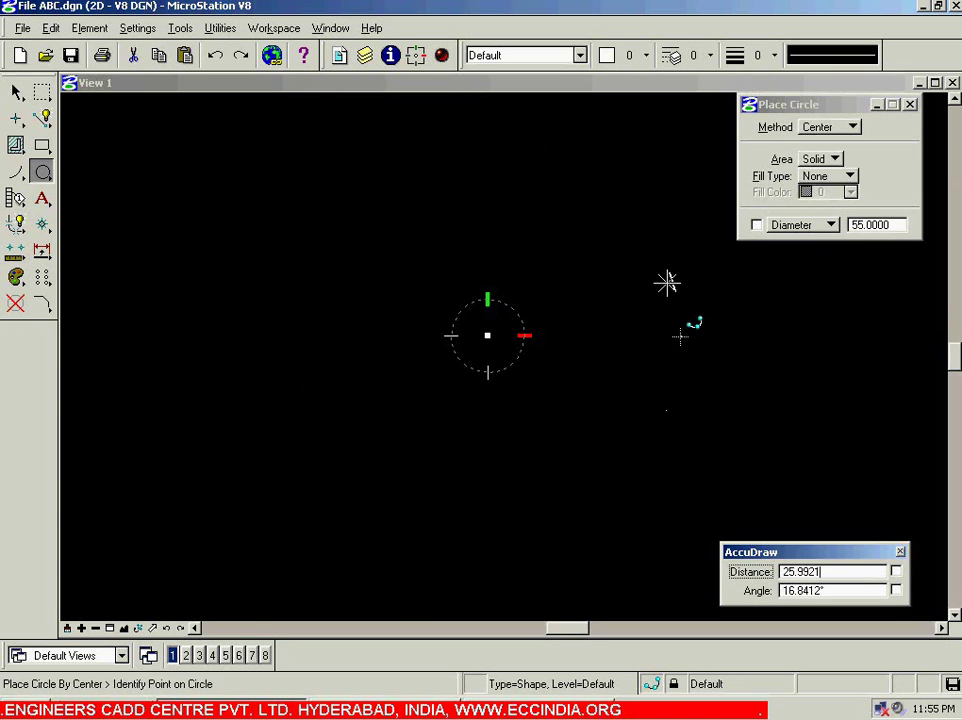
double_click(862, 225)
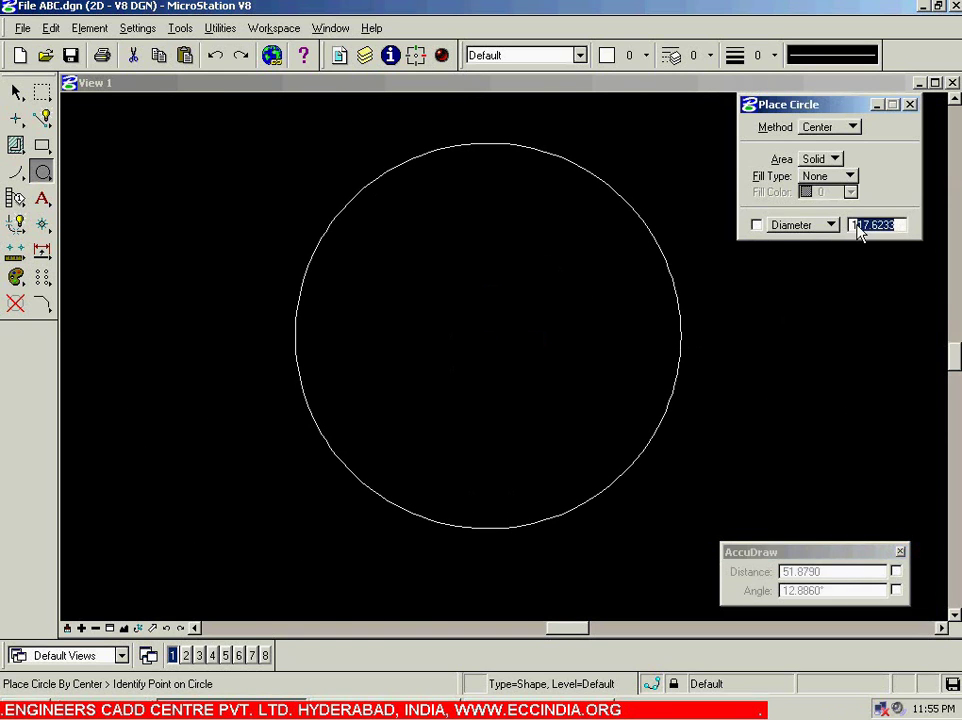
key(alt+Tab)
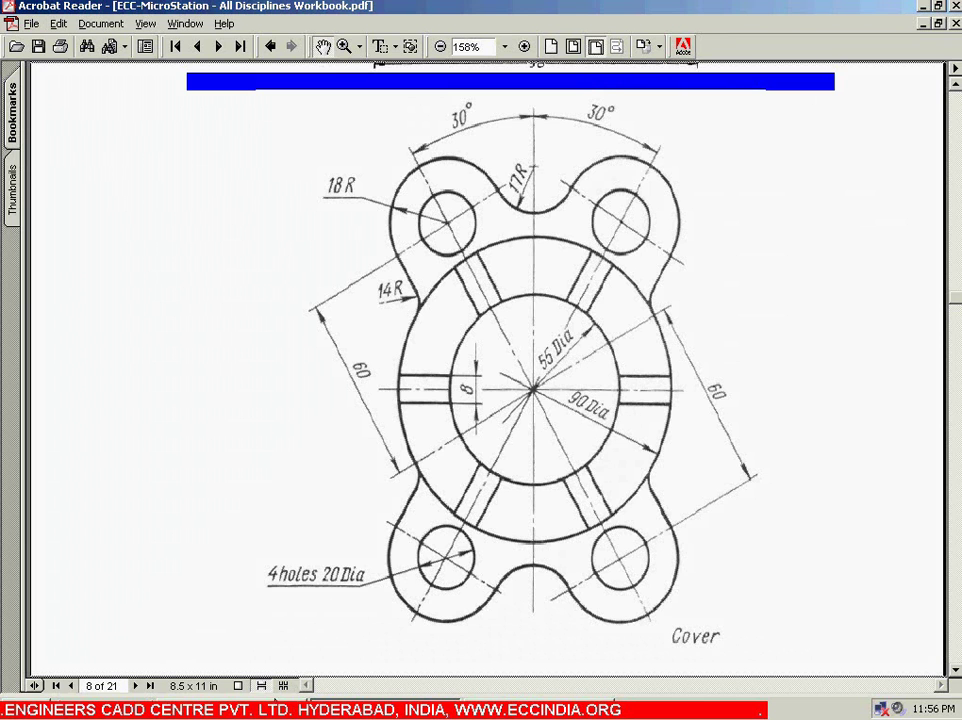
key(alt+Tab)
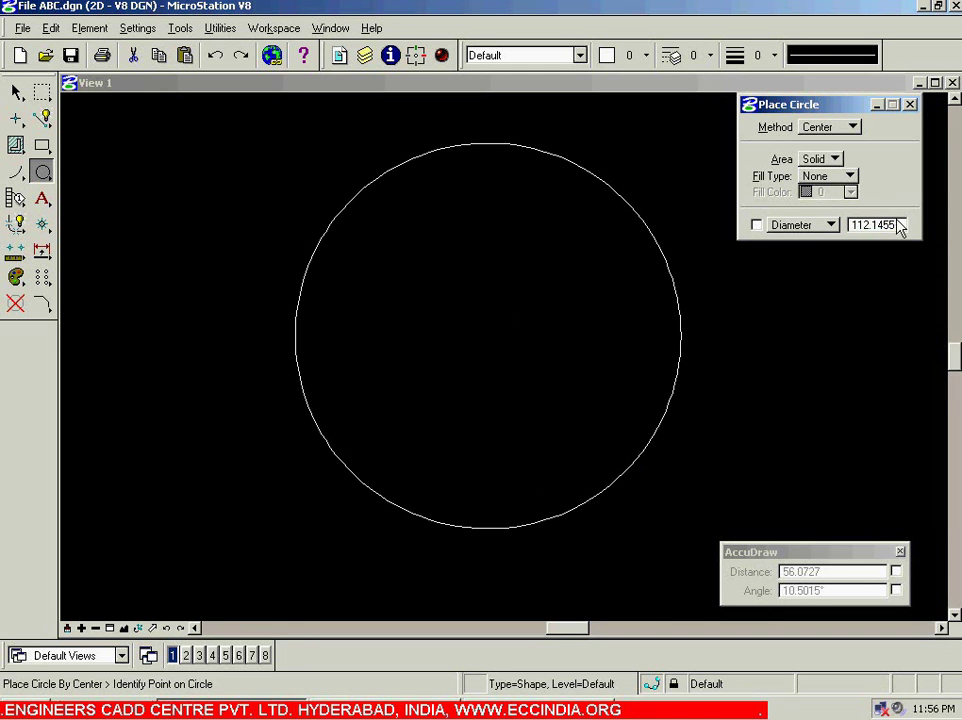
text(90)
key(Return)
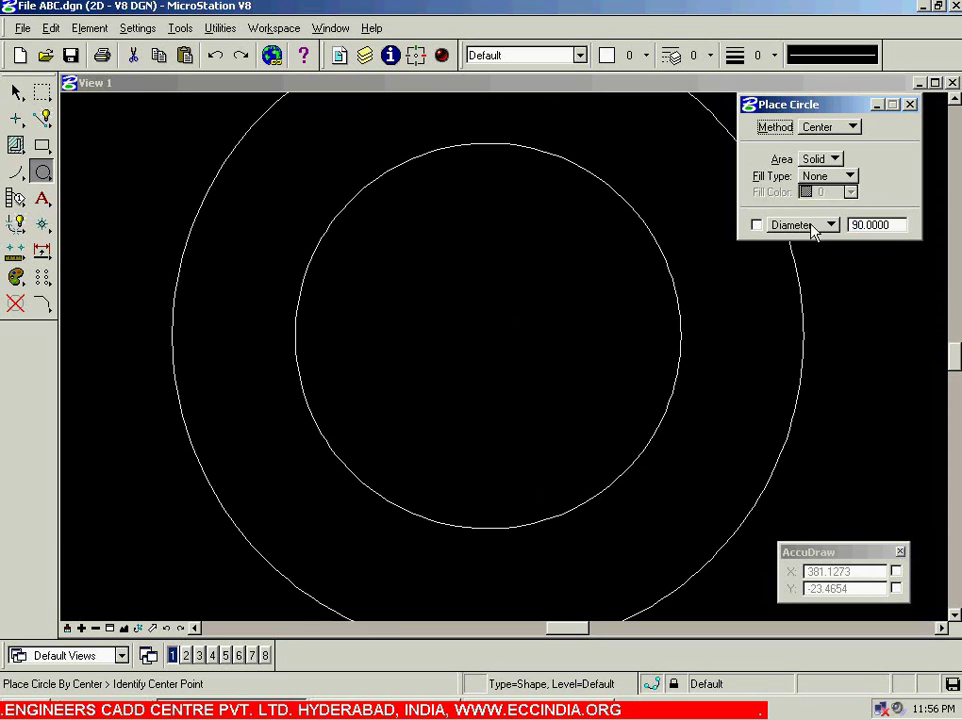
scroll(770, 332, down, 3)
scroll(768, 330, down, 3)
scroll(767, 331, up, 3)
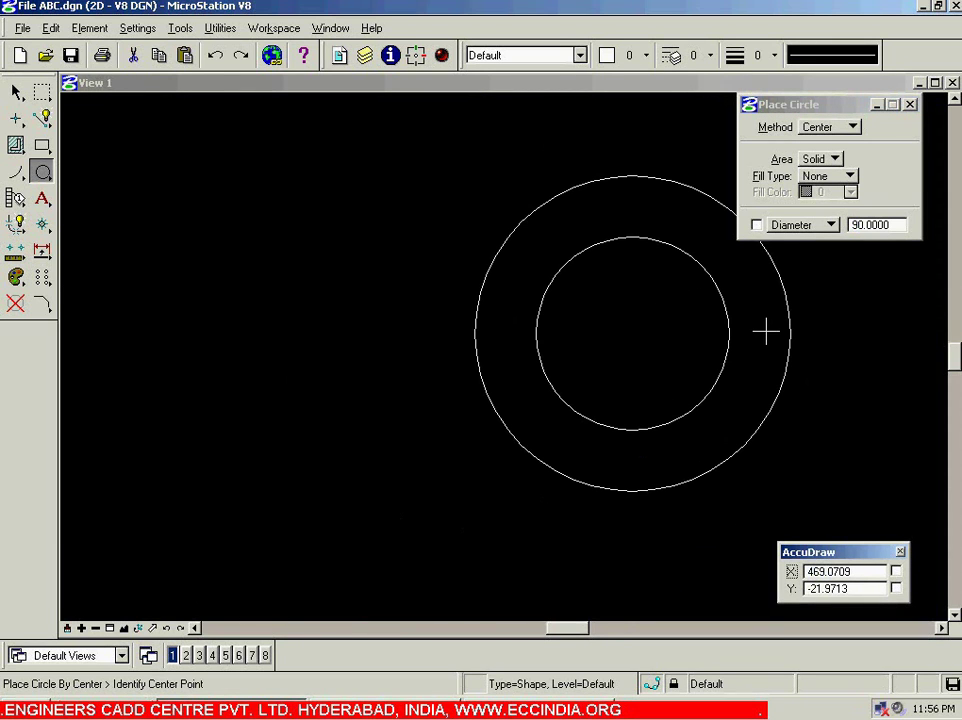
drag(849, 108, 776, 115)
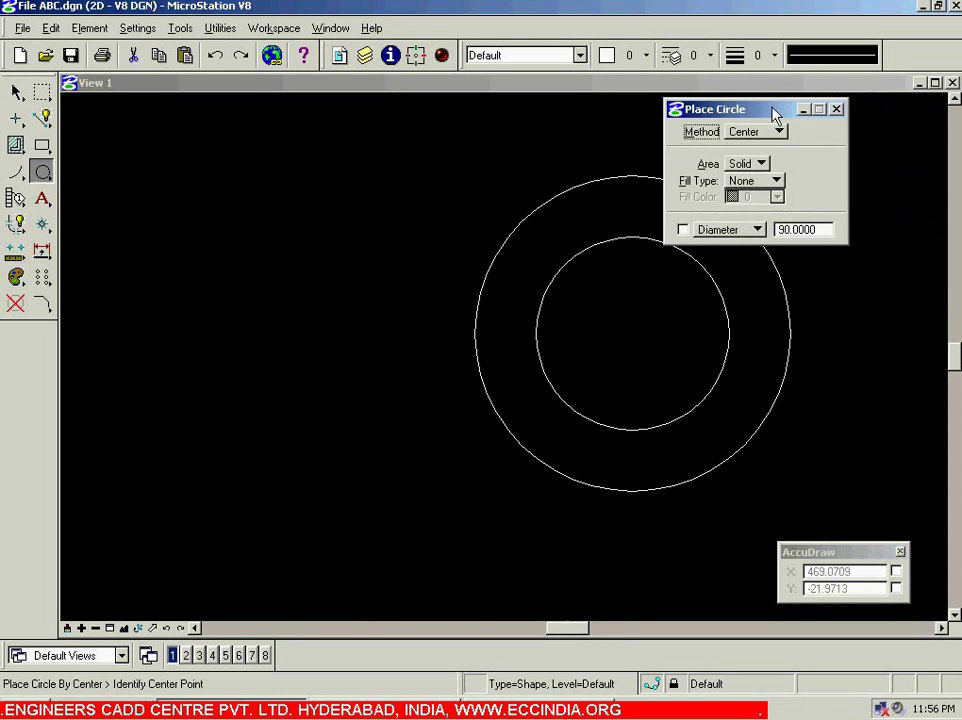
click(836, 110)
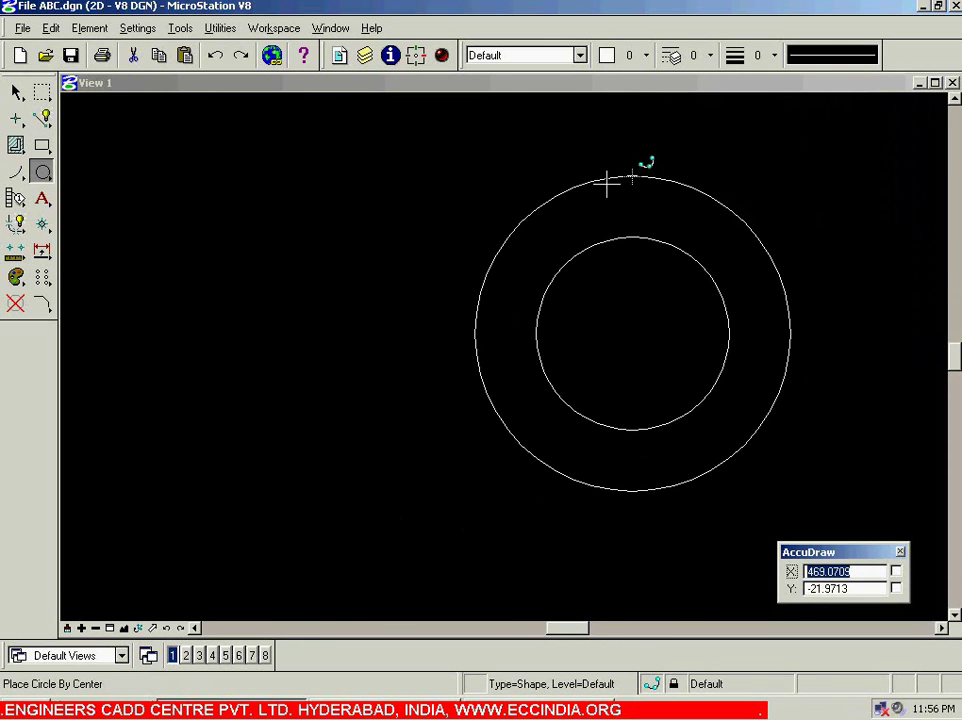
Draw a horizontal centerline in line style 4 across the full diameter of the outer circle
click(43, 119)
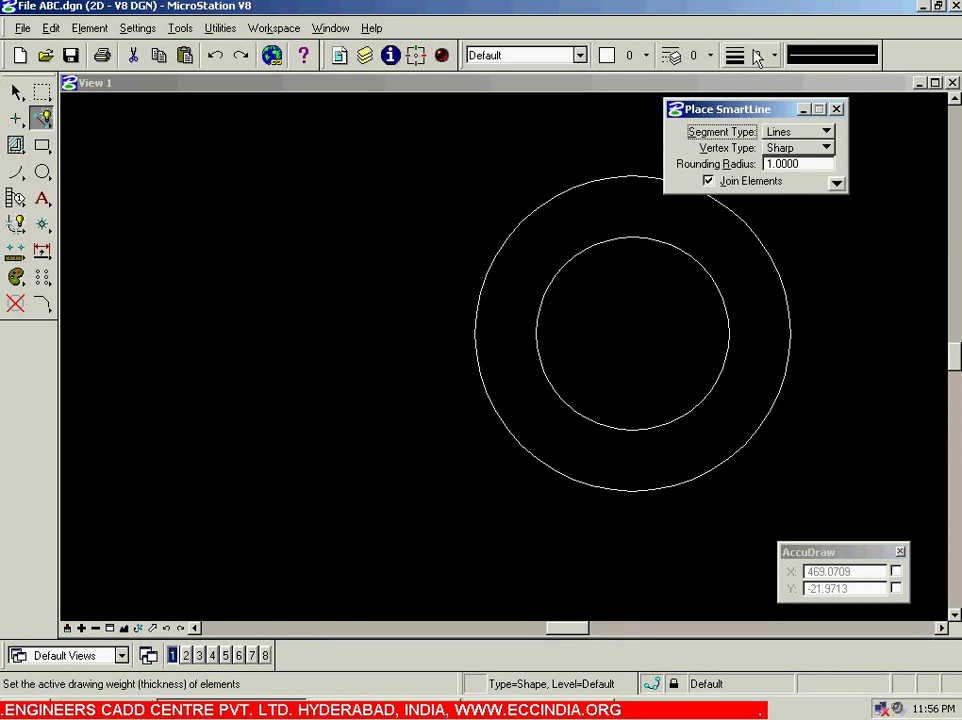
click(705, 57)
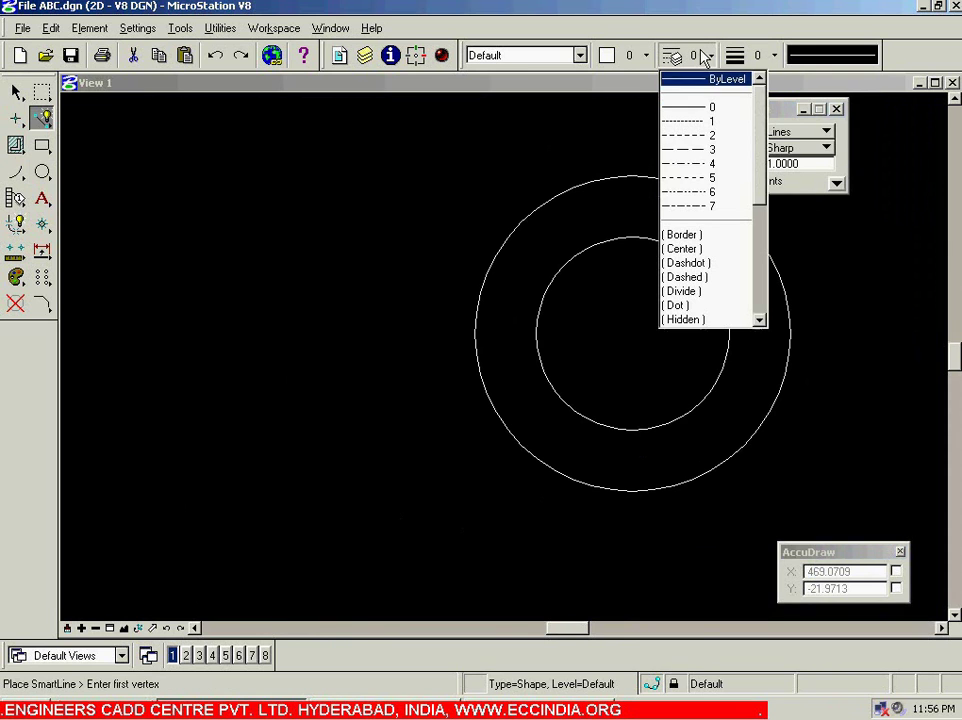
click(705, 163)
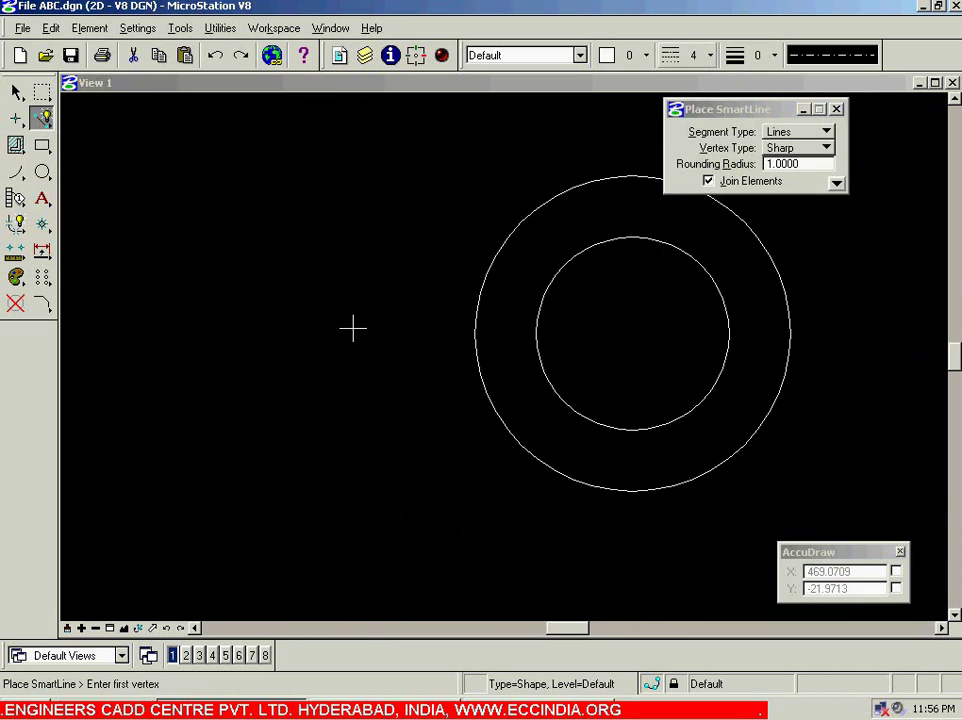
click(475, 333)
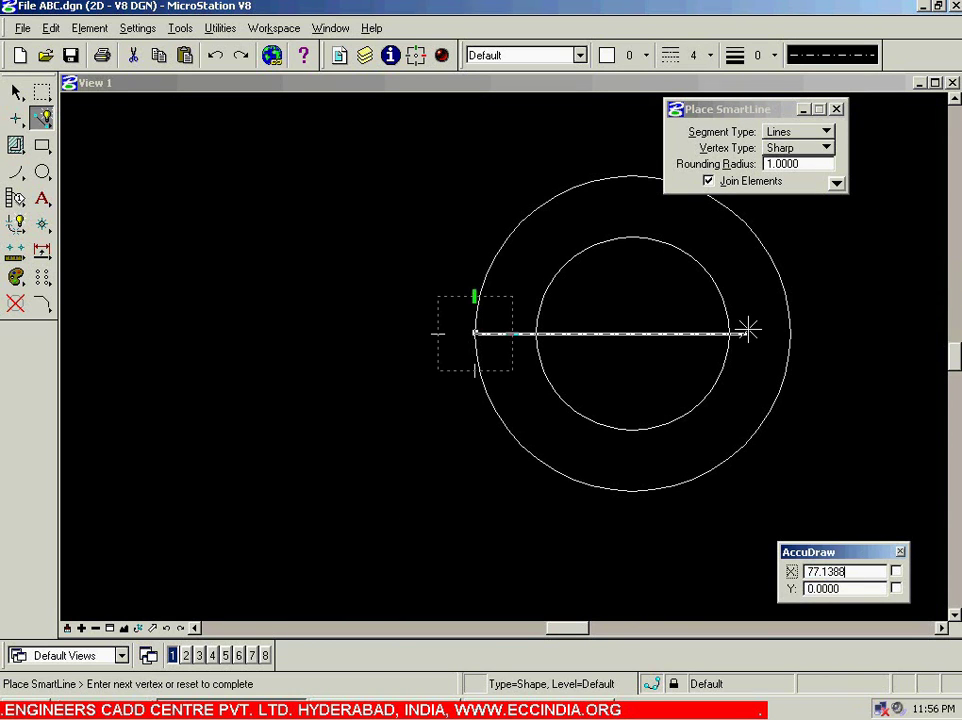
click(790, 328)
right_click(820, 299)
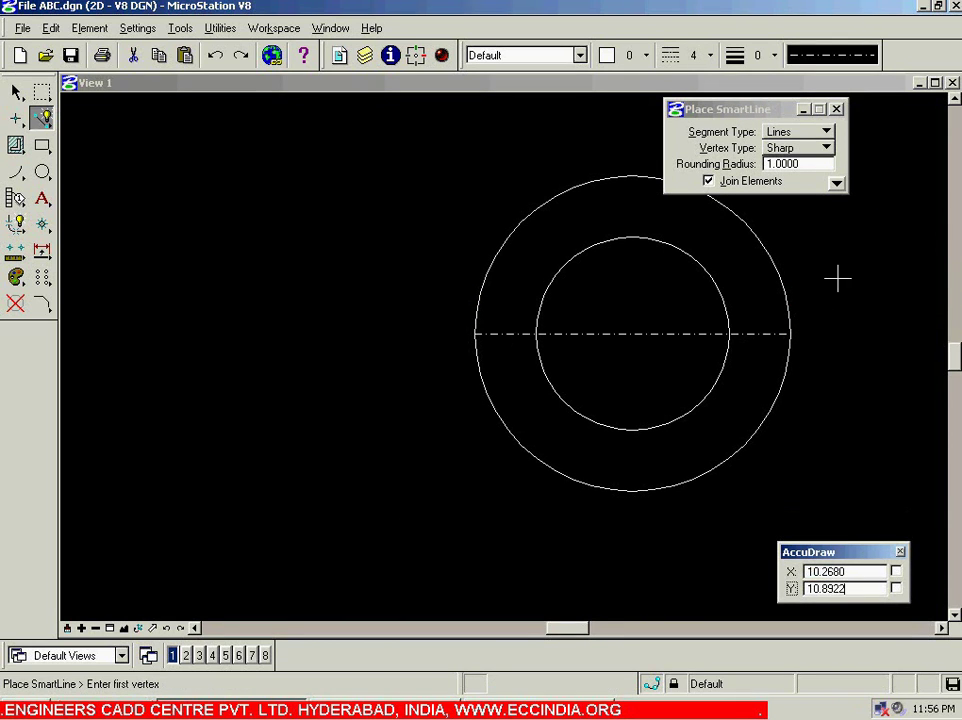
Return the active line style to ByLevel with no drawing command running
click(16, 91)
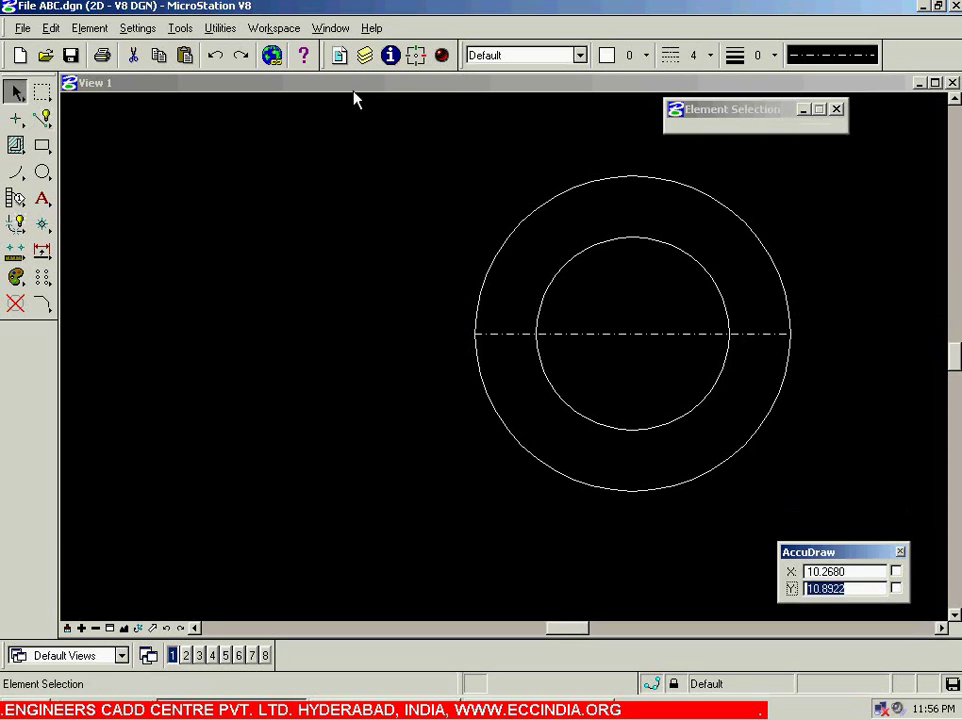
click(689, 60)
click(687, 78)
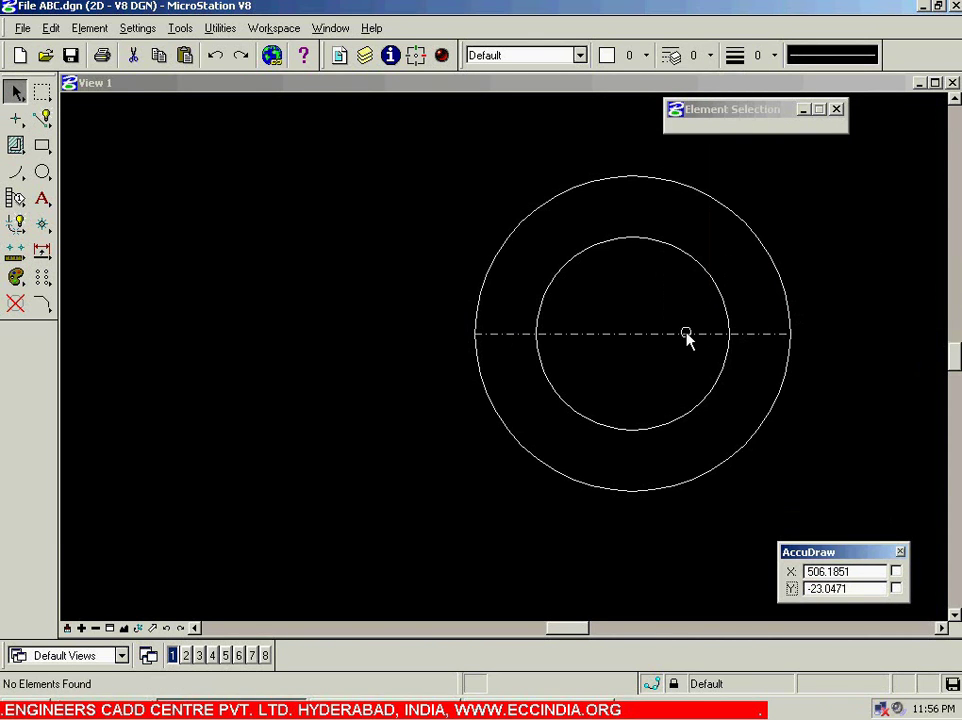
Consult the Cover drawing in the workbook, then make parallel copies of the centerline at distance 4 above and below it
key(alt+Tab)
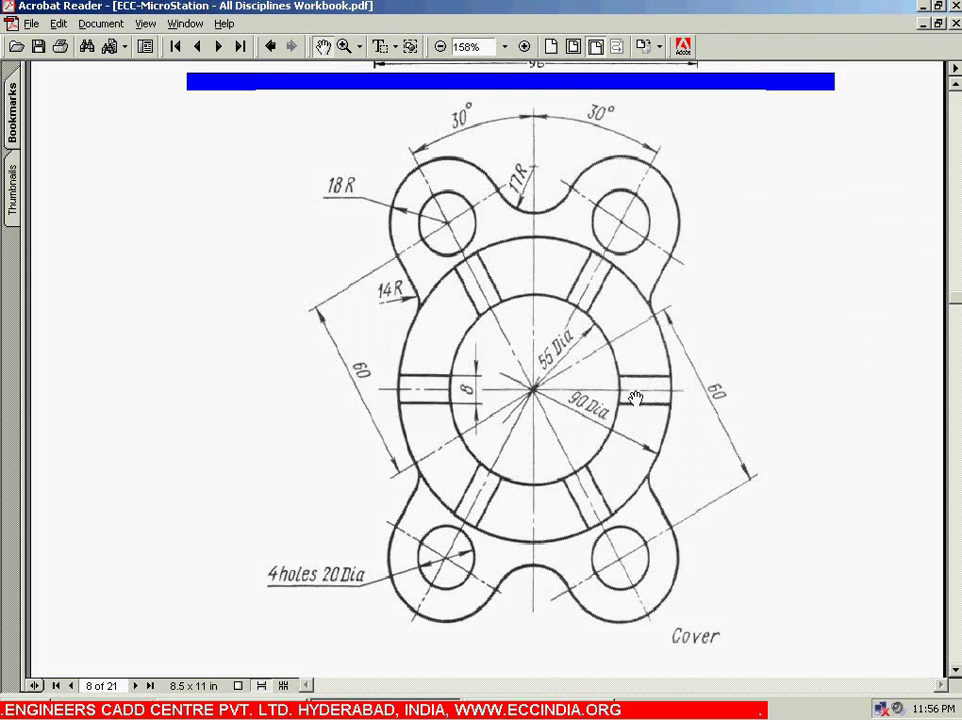
key(alt+Tab)
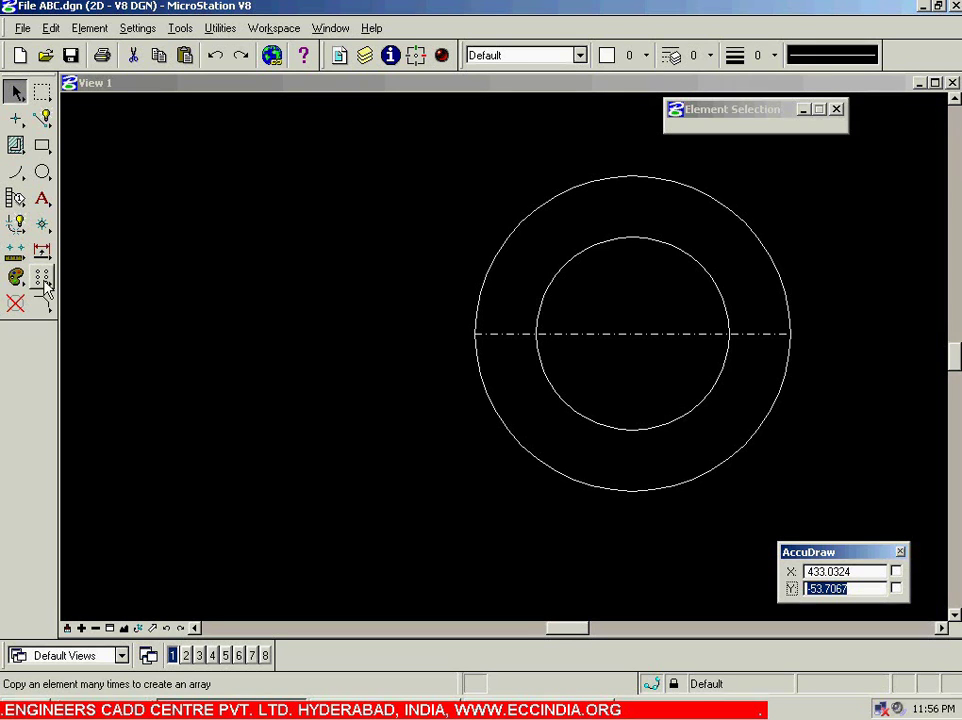
drag(44, 285, 245, 150)
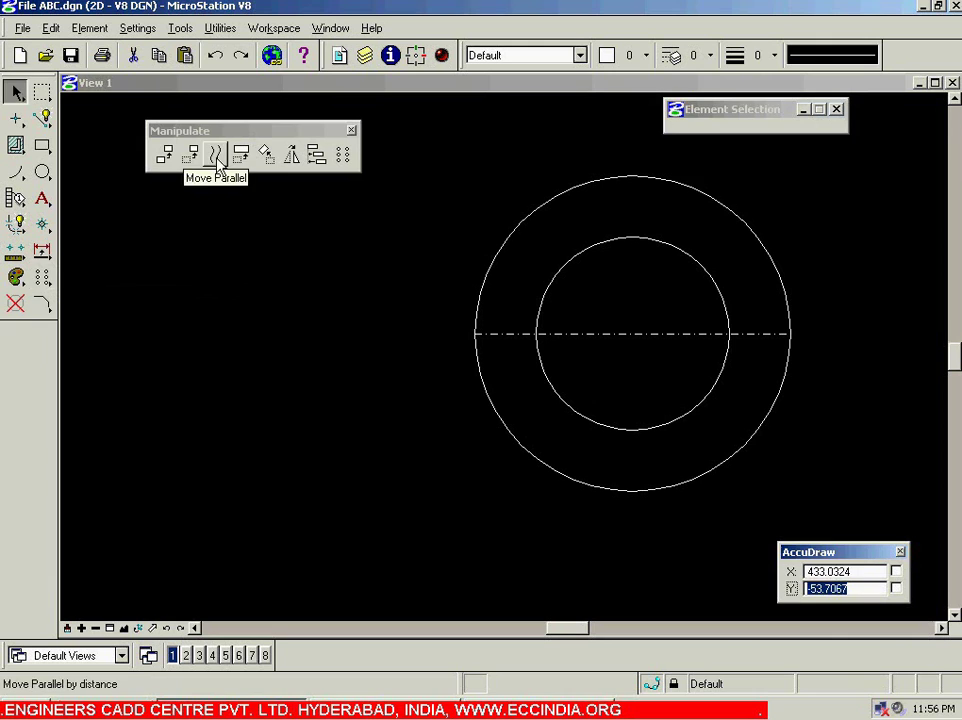
click(216, 156)
double_click(801, 150)
text(4)
key(Tab)
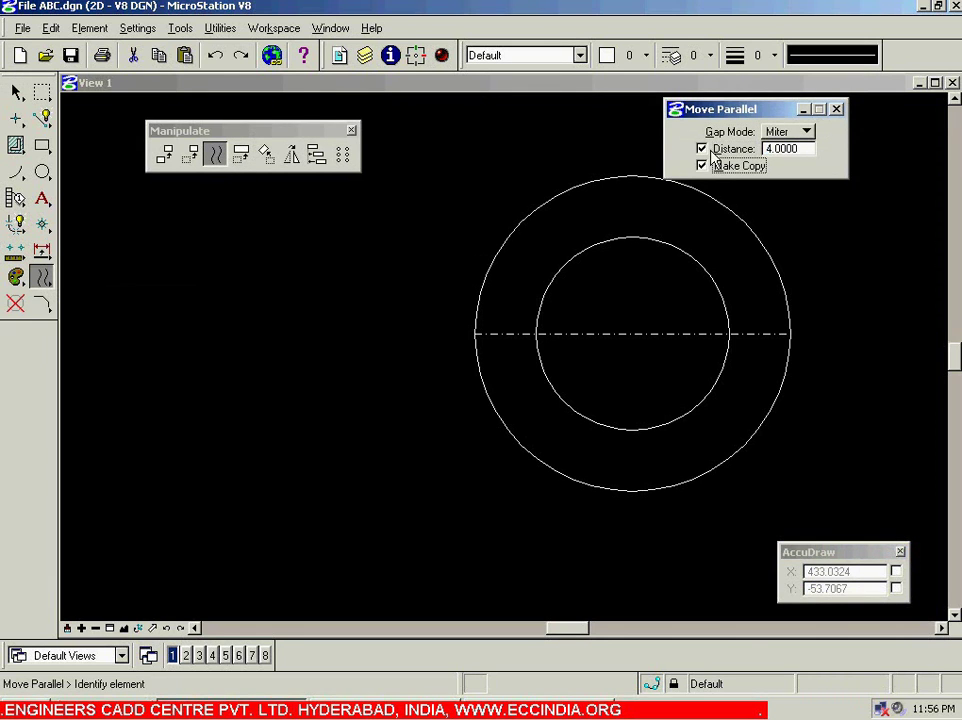
click(749, 333)
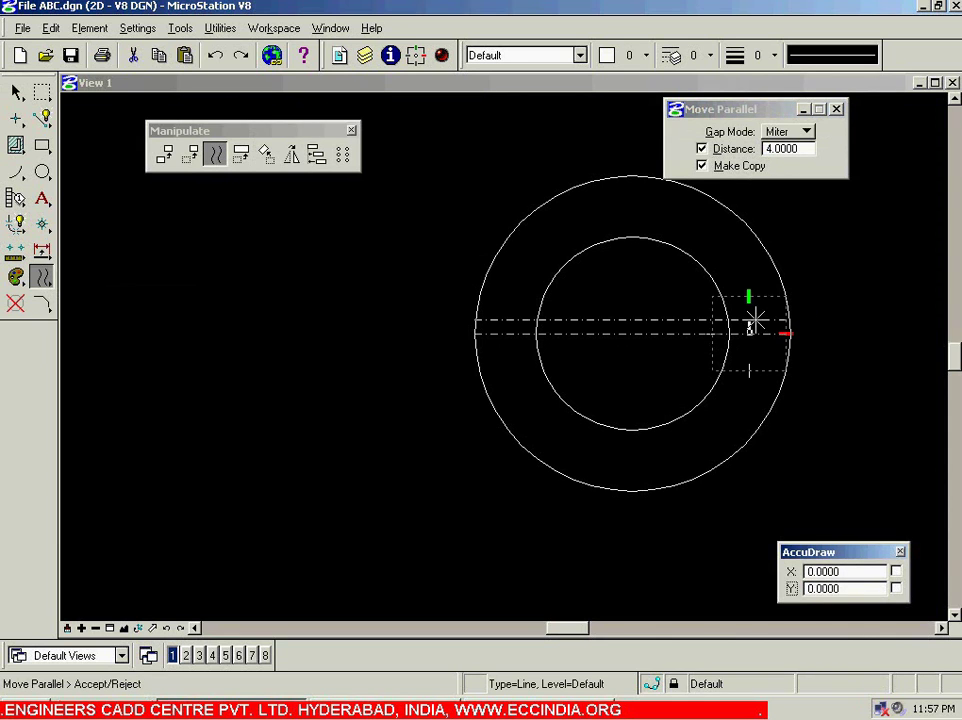
click(807, 298)
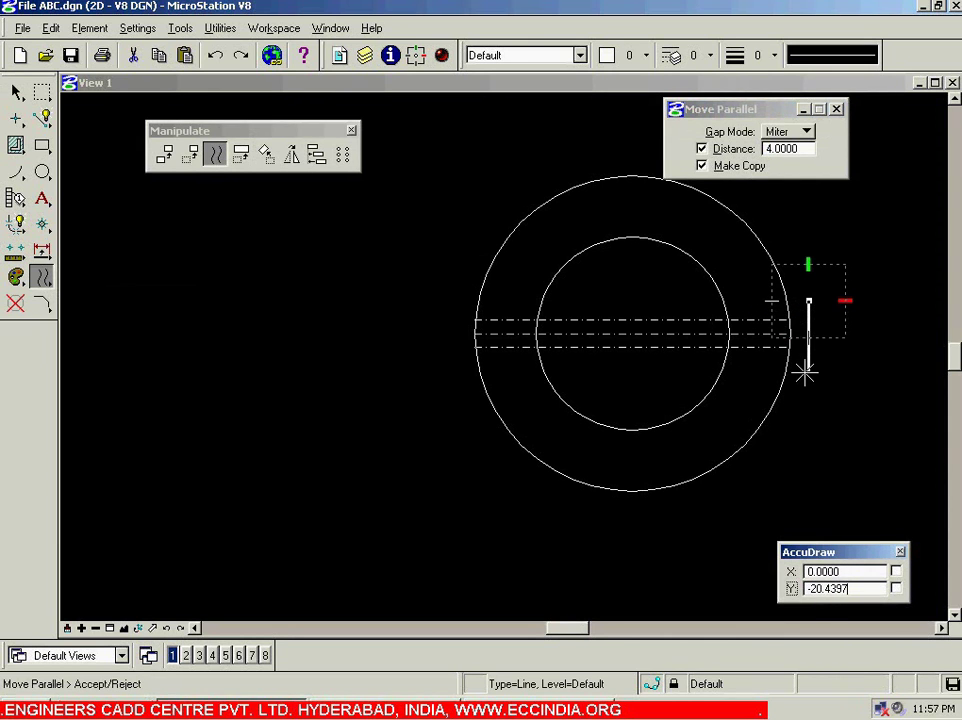
click(810, 393)
right_click(801, 395)
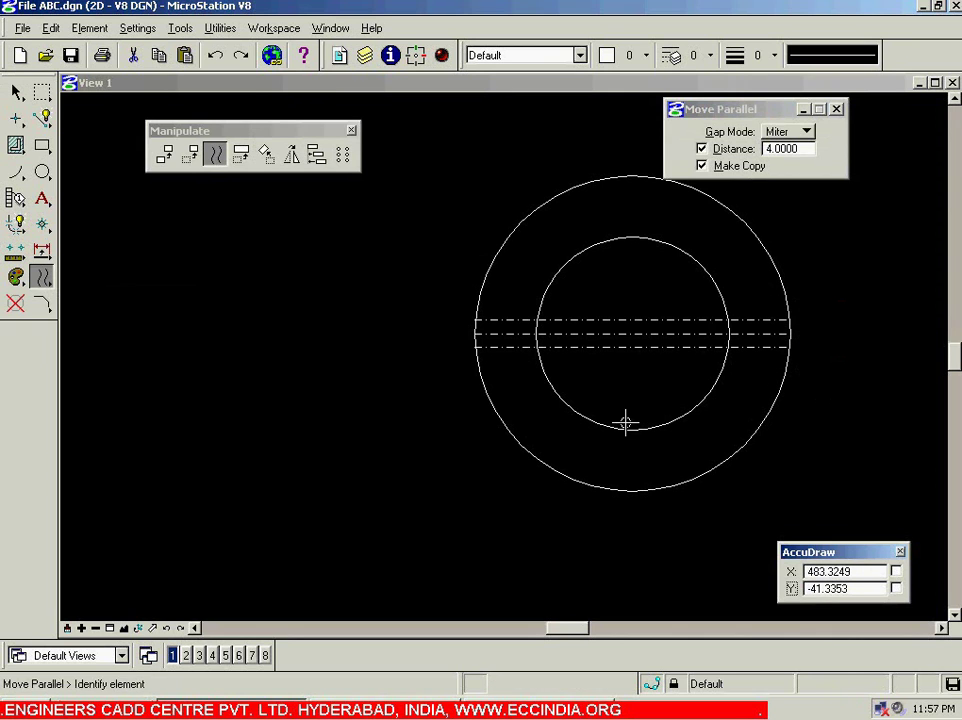
click(17, 92)
click(191, 294)
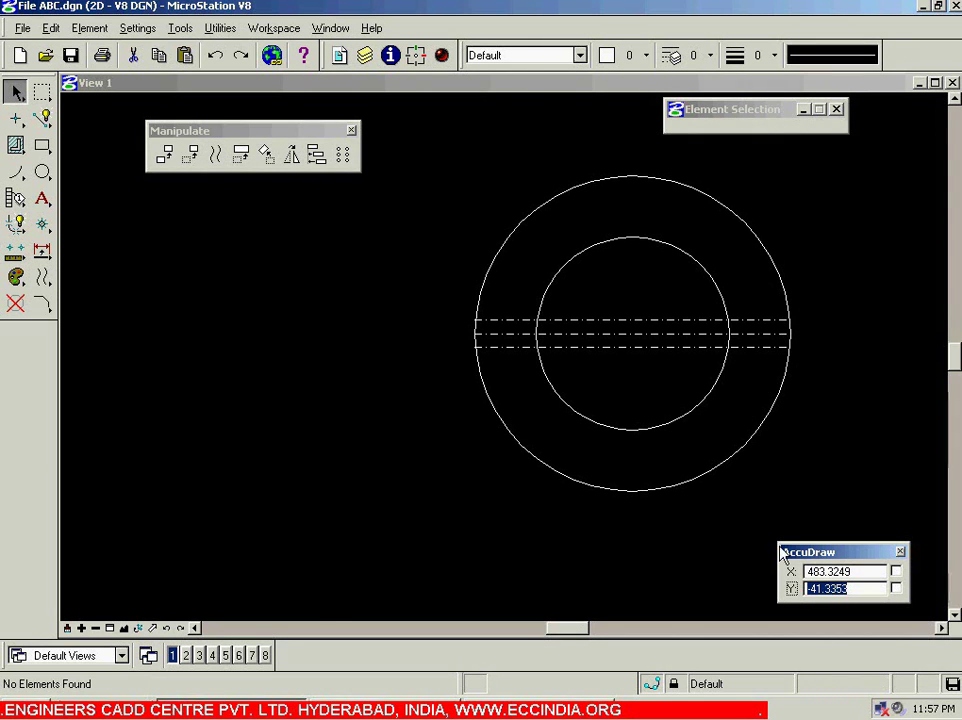
Change the two offset lines on either side of the centerline to the continuous line style 0
scroll(862, 357, up, 2)
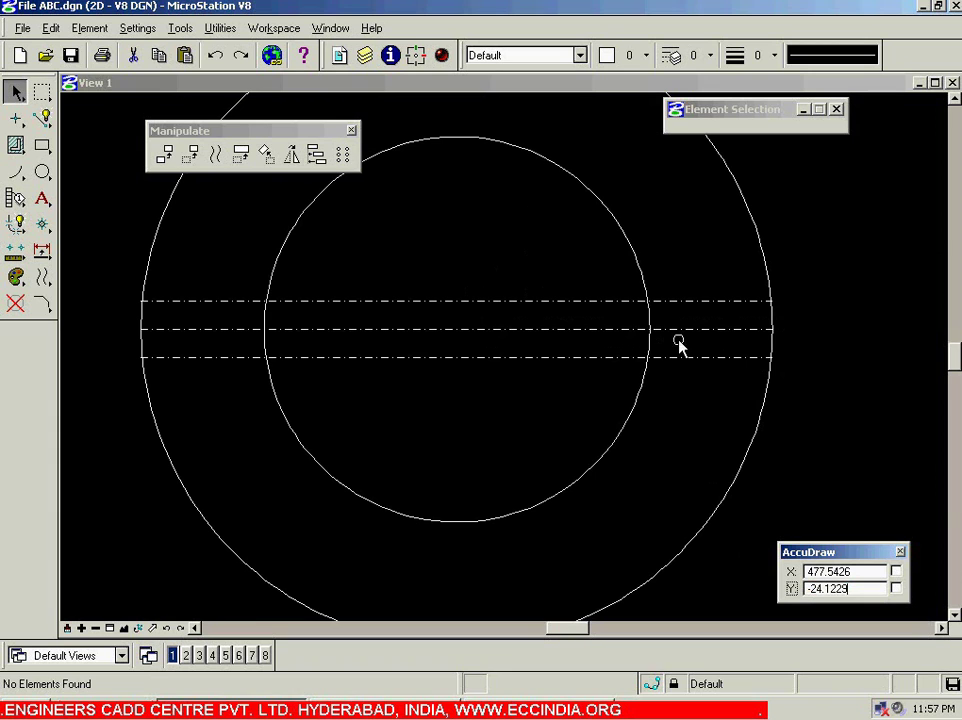
click(724, 357)
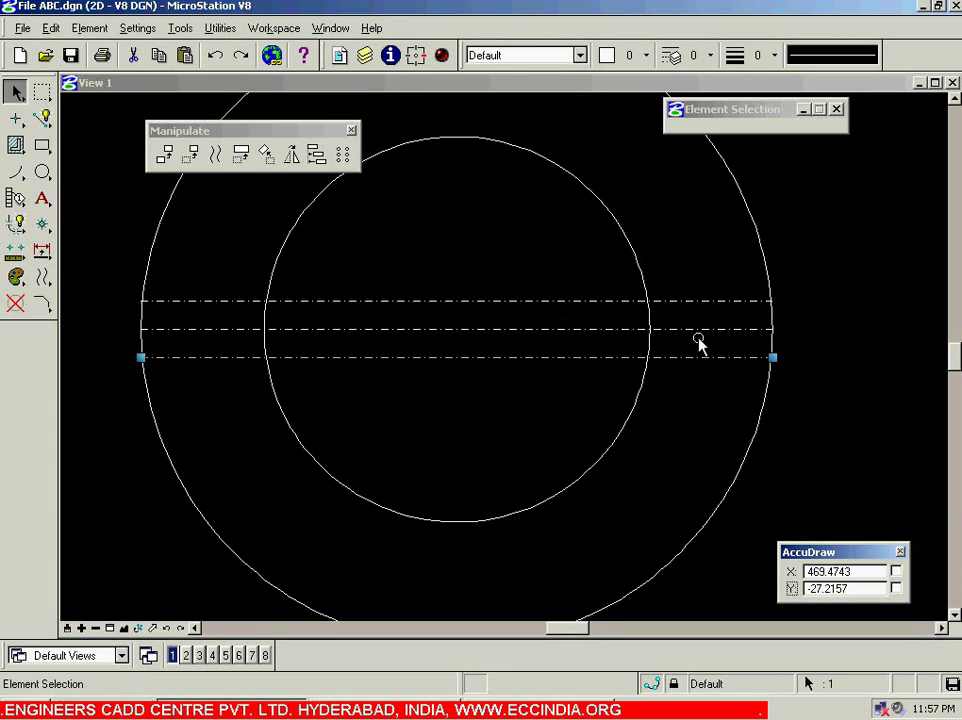
ctrl+click(715, 301)
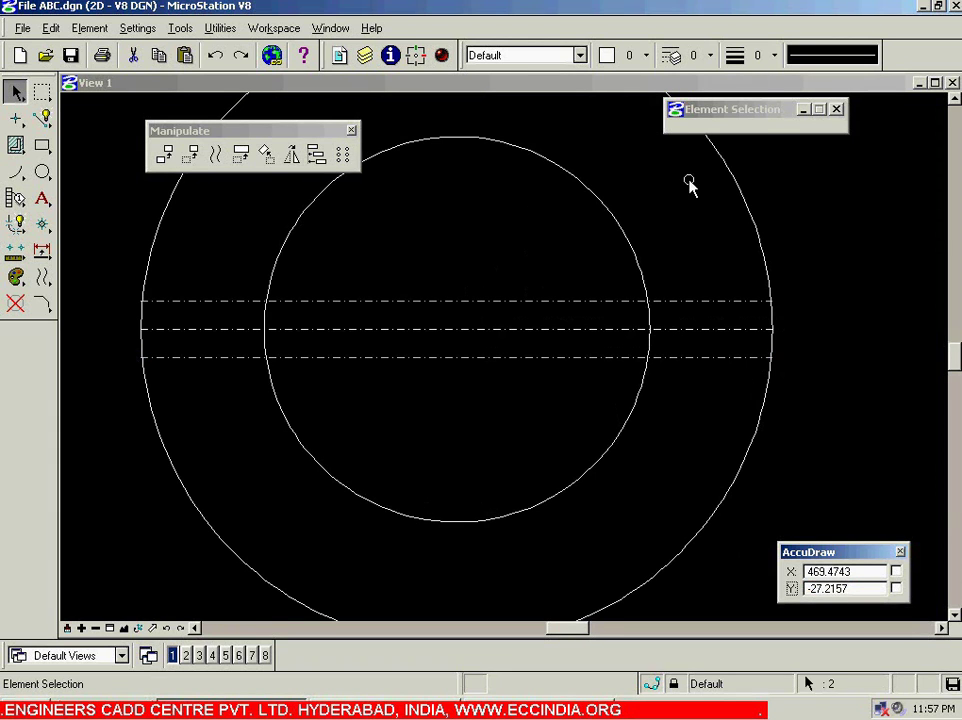
click(690, 55)
click(708, 105)
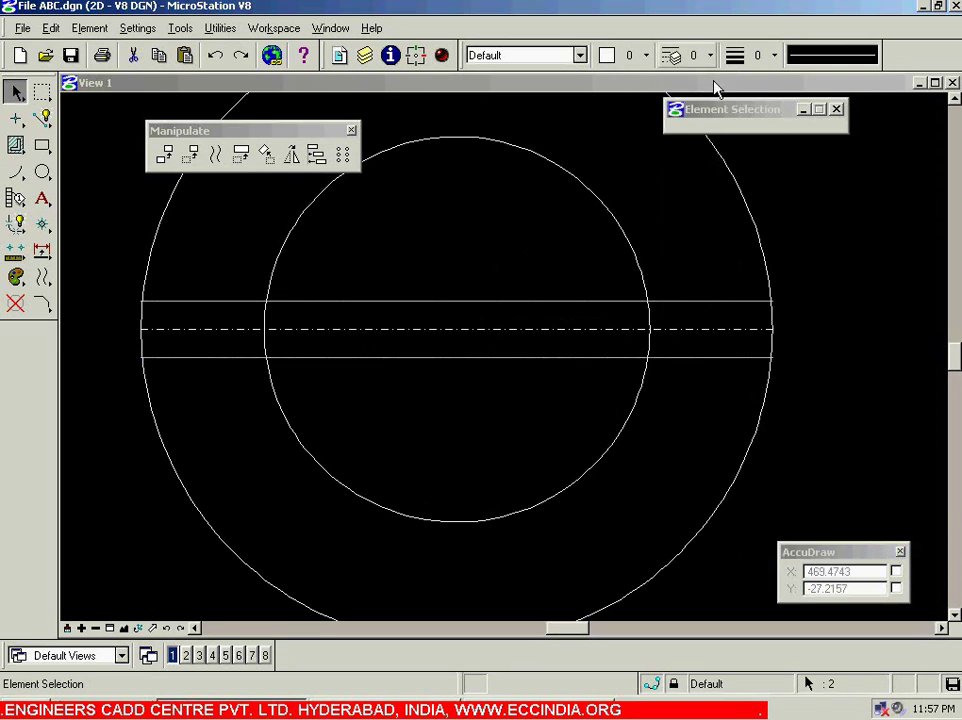
click(847, 303)
click(864, 366)
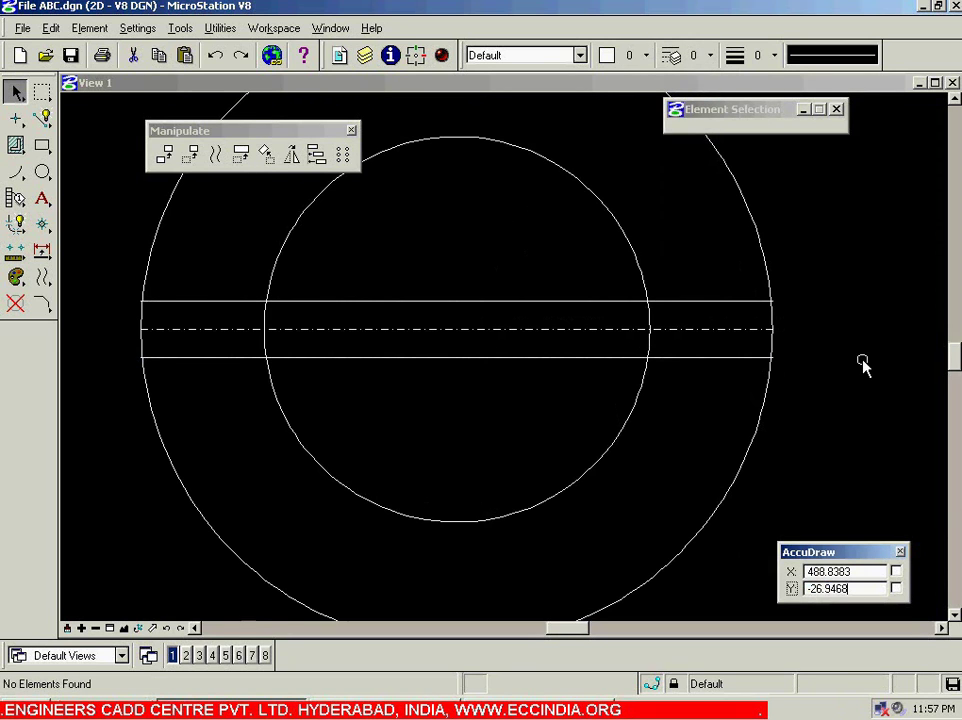
Examine closely where the two parallel lines meet the outer circle at their right-hand ends
click(698, 387)
click(700, 445)
scroll(775, 365, up, 3)
scroll(771, 350, down, 1)
click(782, 397)
scroll(782, 397, down, 1)
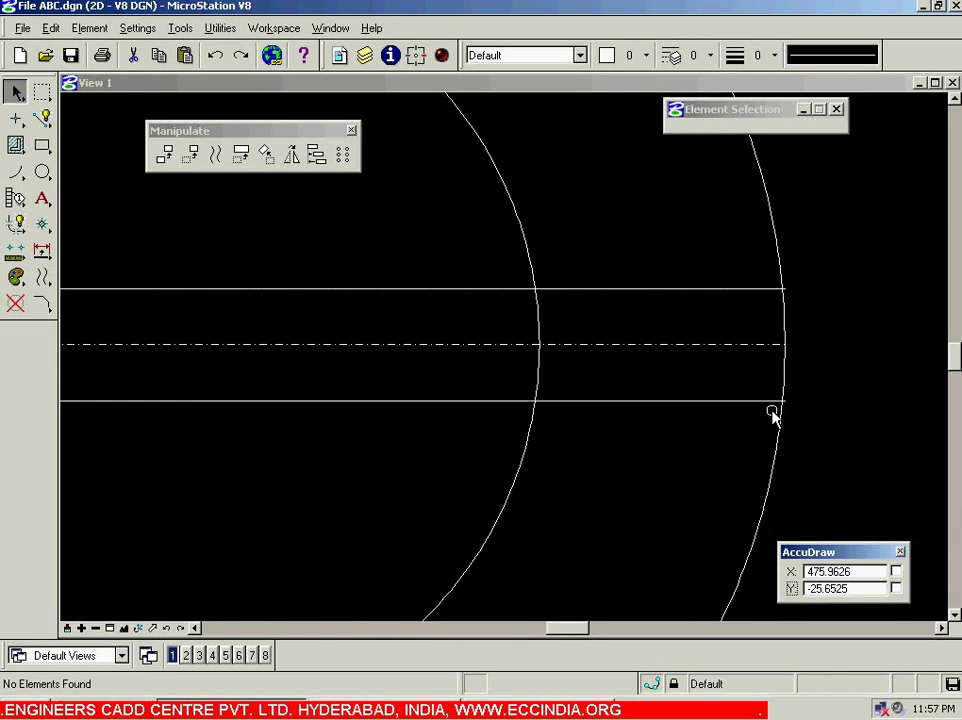
scroll(799, 397, up, 3)
scroll(758, 443, down, 3)
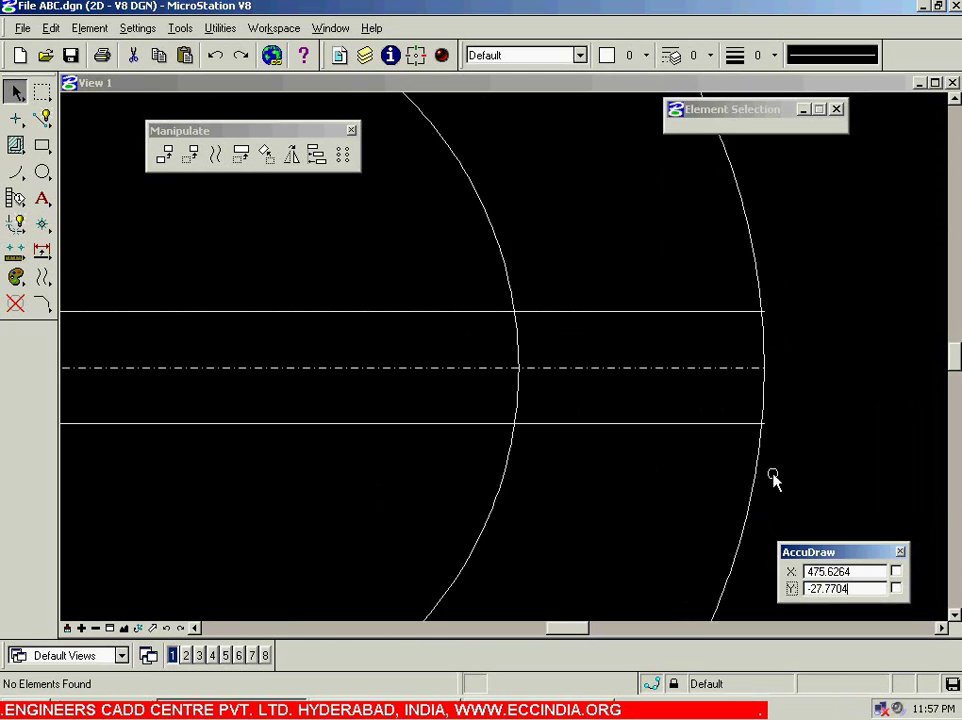
Inspect up close how the lower parallel line crosses the outer circle at the right side of the cover
scroll(762, 473, up, 3)
scroll(760, 390, up, 3)
scroll(760, 390, down, 1)
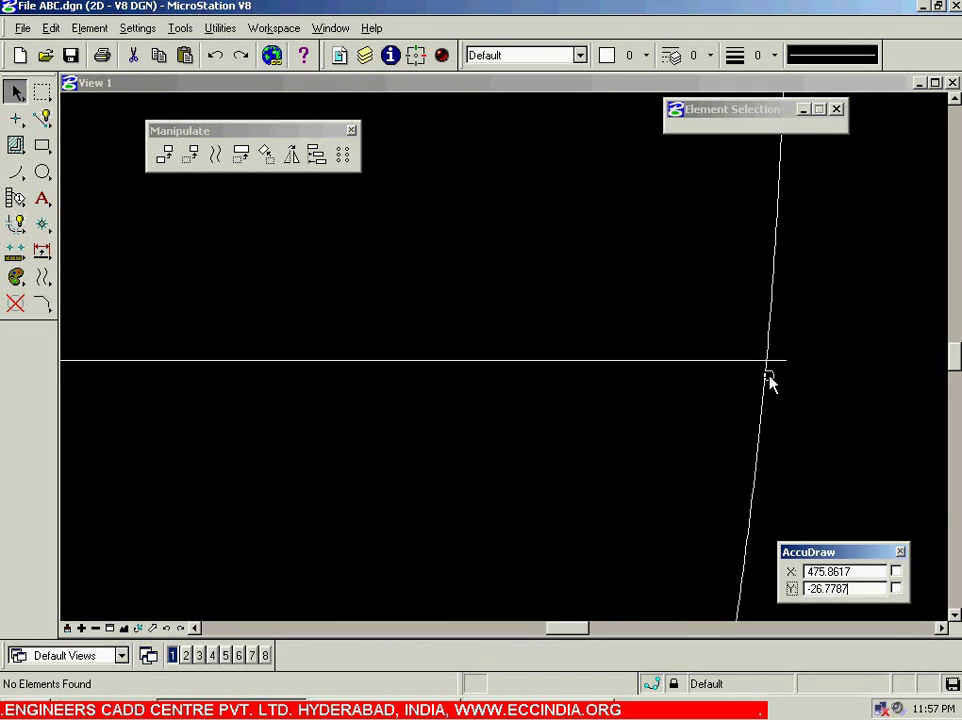
scroll(777, 365, down, 1)
scroll(780, 363, up, 2)
scroll(719, 371, down, 1)
scroll(599, 380, down, 1)
scroll(409, 390, down, 1)
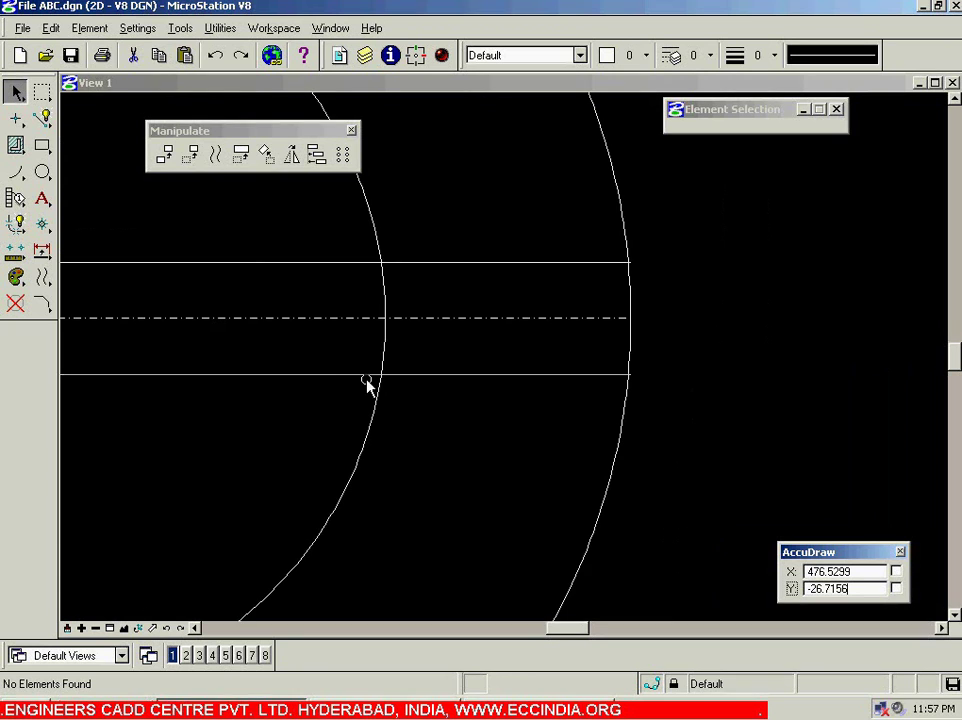
scroll(289, 390, down, 1)
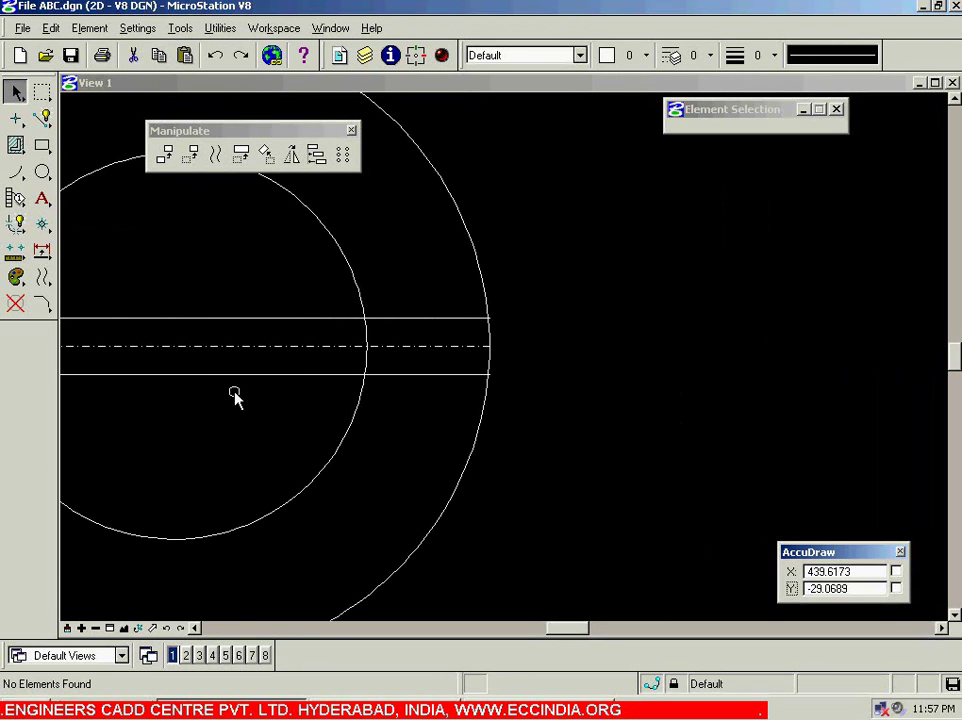
scroll(300, 405, down, 1)
scroll(358, 419, down, 1)
scroll(300, 416, down, 1)
scroll(267, 416, up, 5)
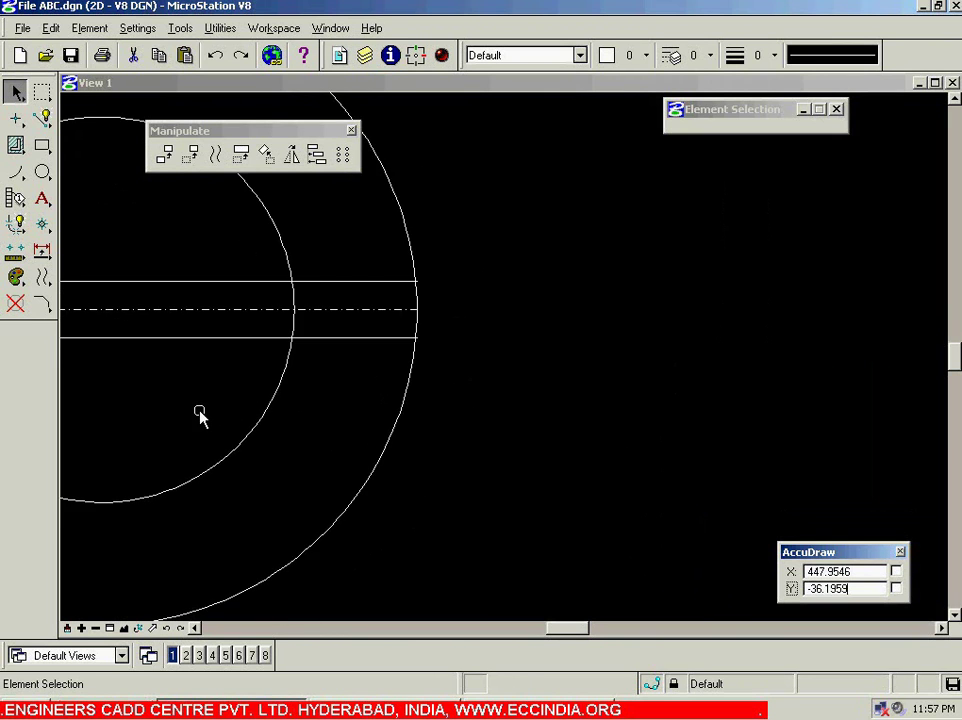
Trim away the portions of both parallel lines inside the inner circle, using the two circles as cutting elements
shift+drag(178, 415, 166, 410)
scroll(298, 238, down, 6)
scroll(236, 197, up, 4)
scroll(237, 197, up, 2)
drag(41, 303, 275, 130)
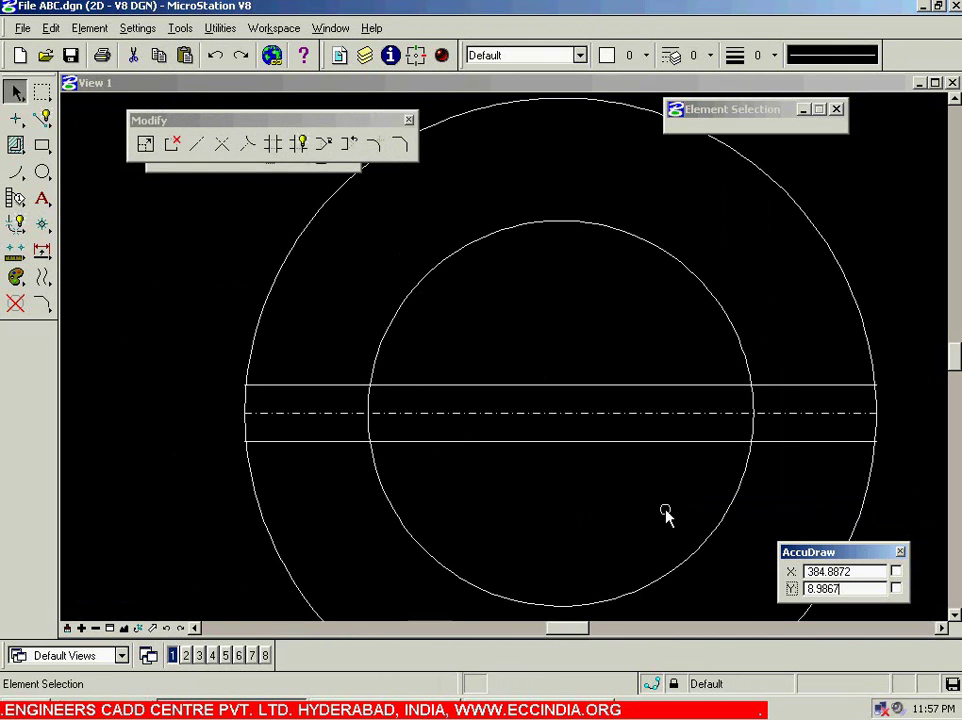
click(734, 500)
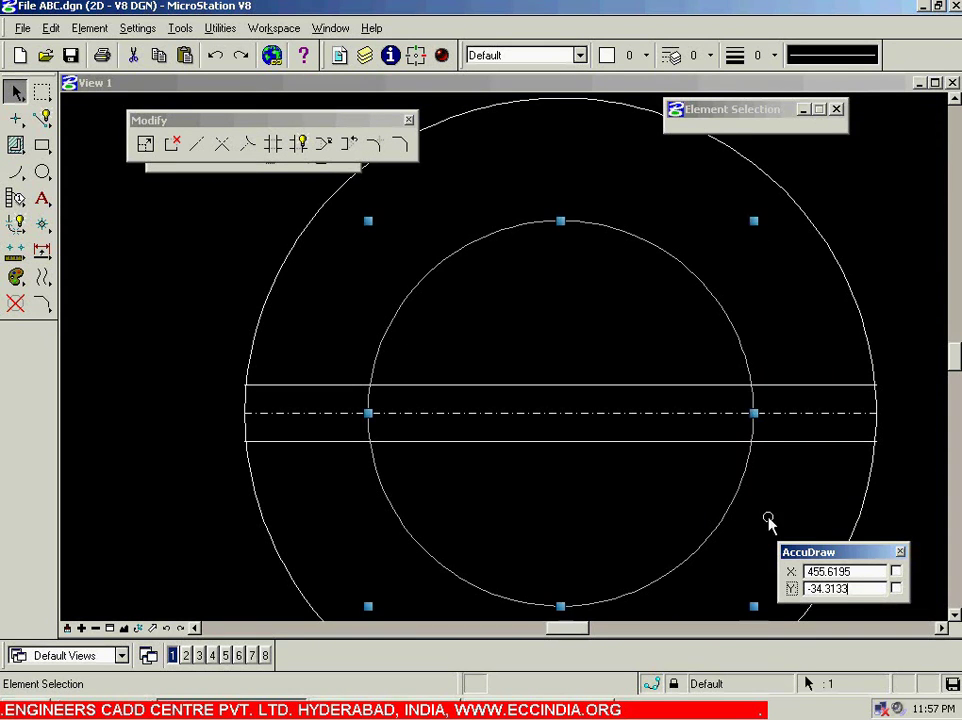
ctrl+click(871, 487)
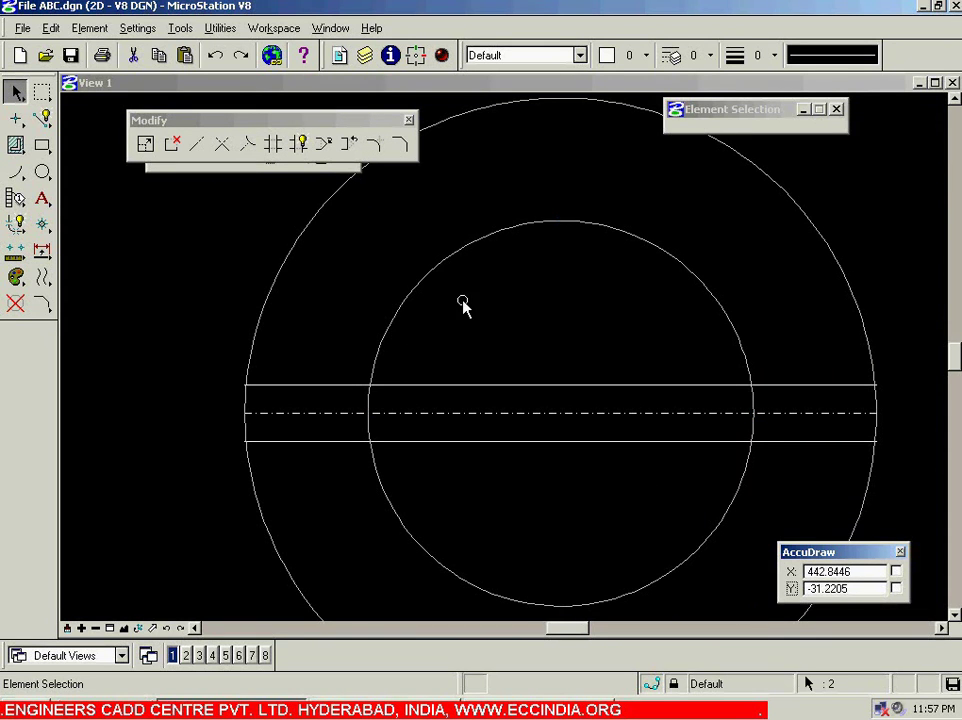
click(274, 145)
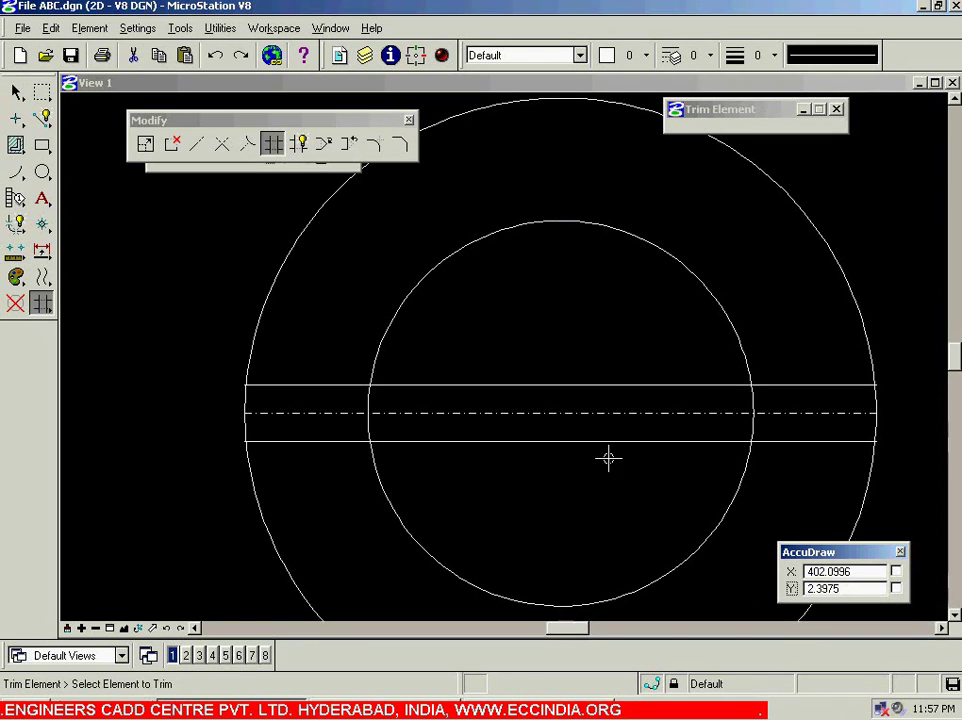
click(701, 443)
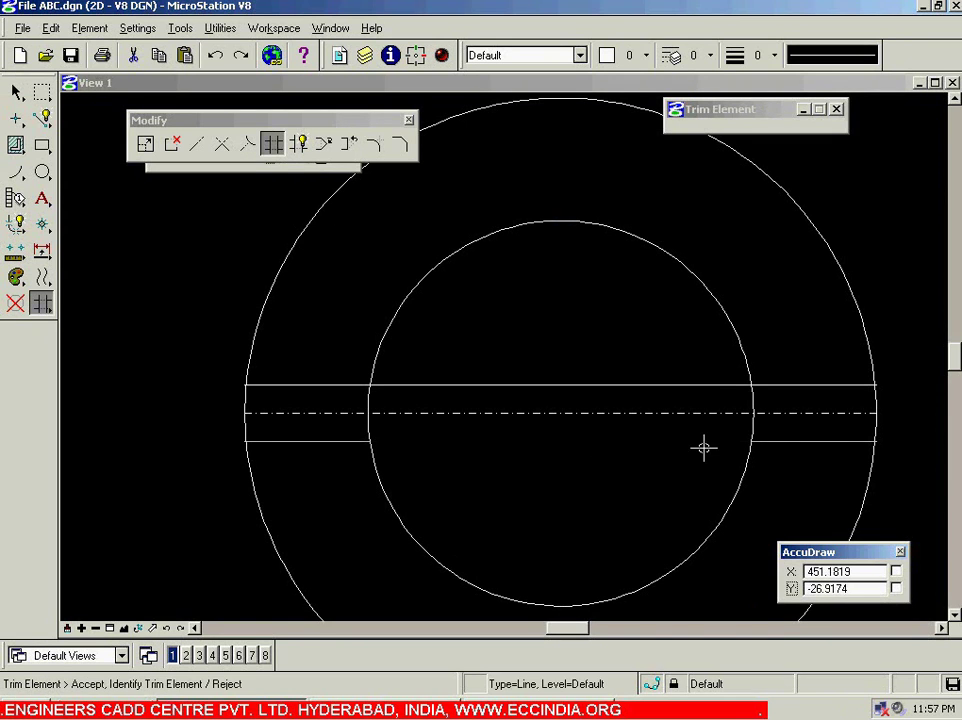
click(715, 385)
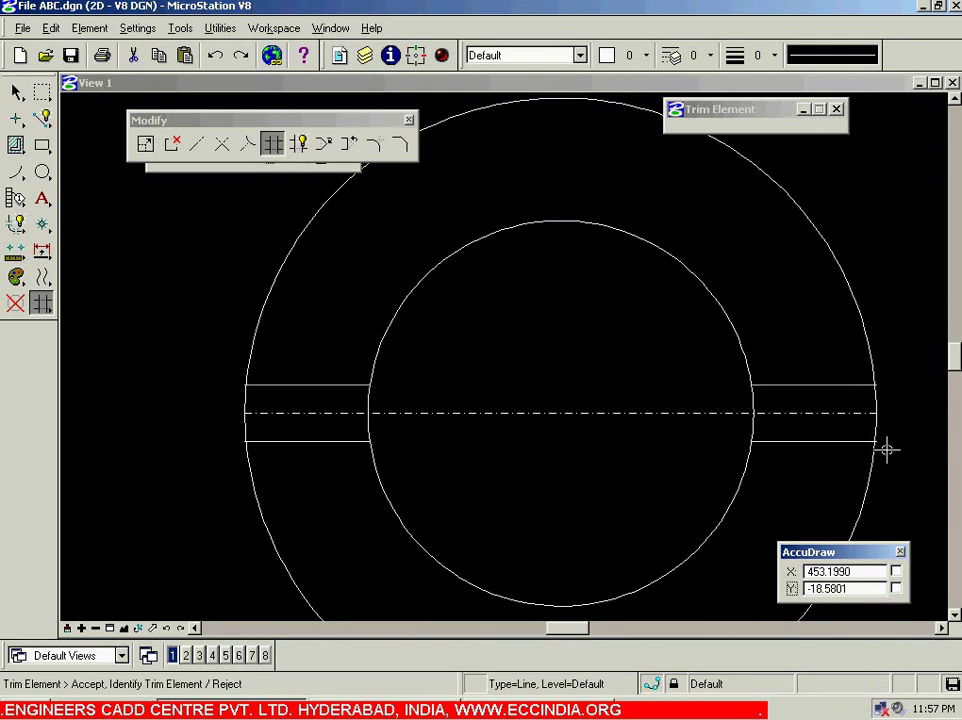
Trim the overhanging right-hand ends of both slot lines back to the outer circle and end the trim
scroll(882, 443, up, 2)
scroll(850, 432, up, 1)
scroll(844, 430, up, 1)
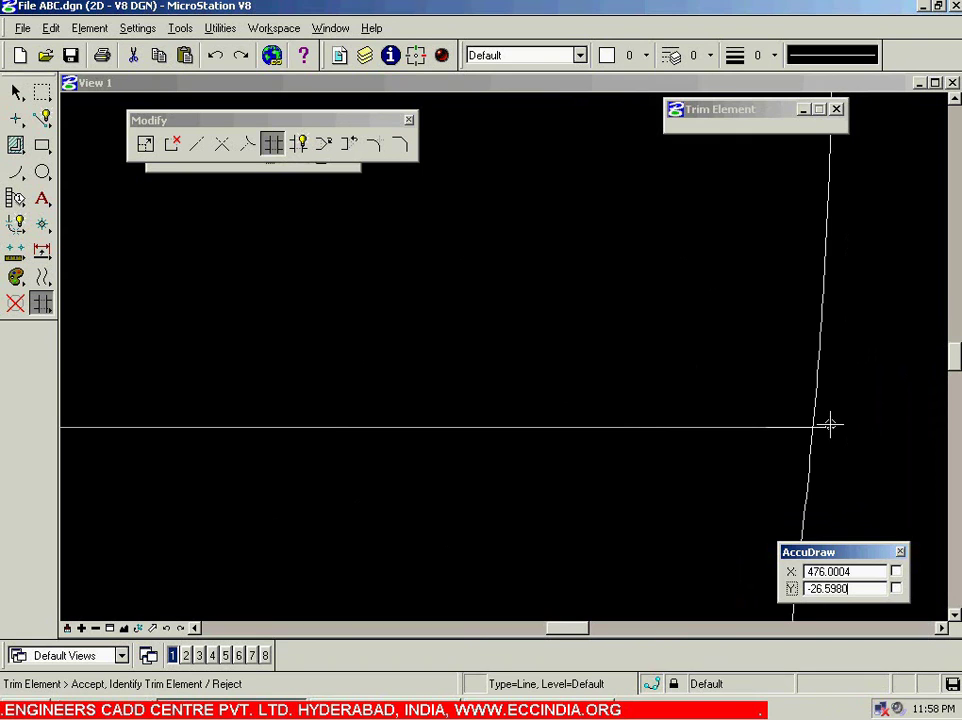
scroll(822, 430, down, 2)
scroll(843, 362, up, 1)
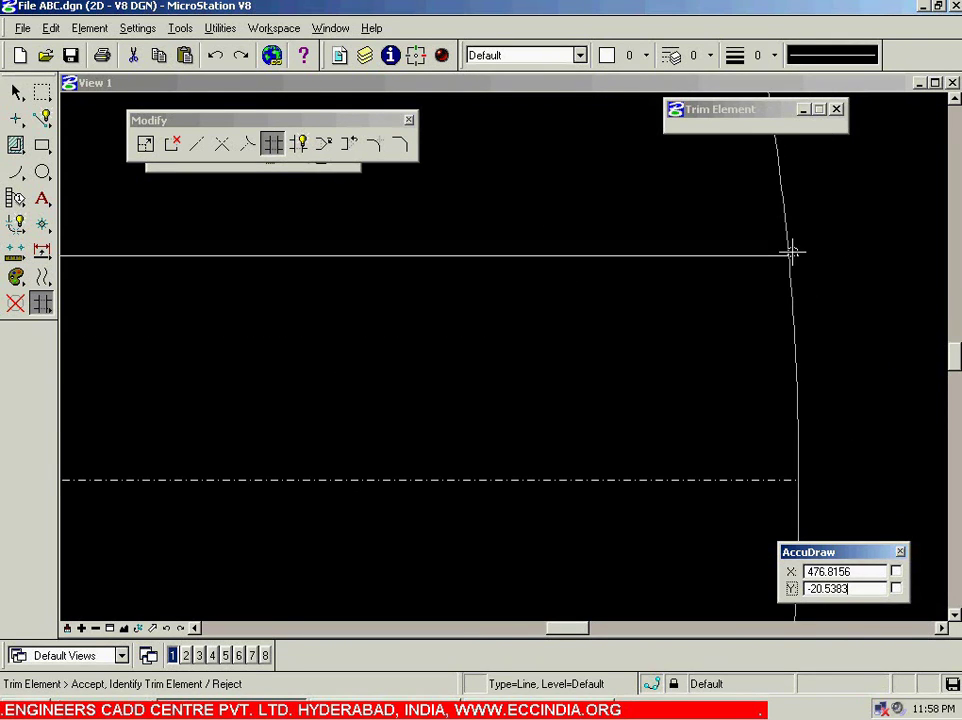
scroll(790, 251, up, 1)
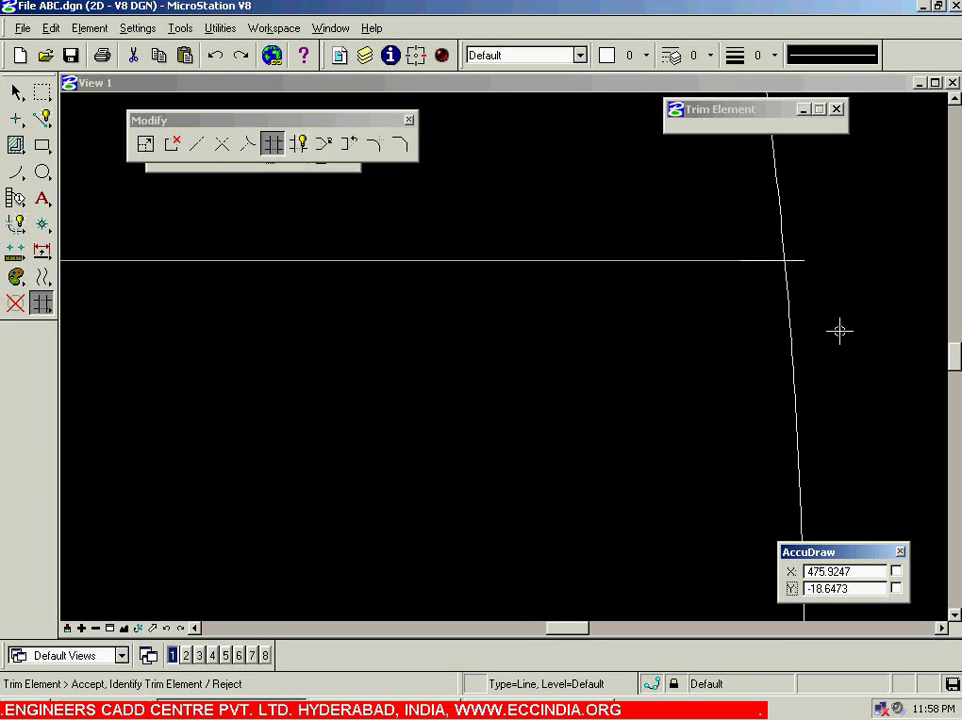
scroll(801, 262, down, 2)
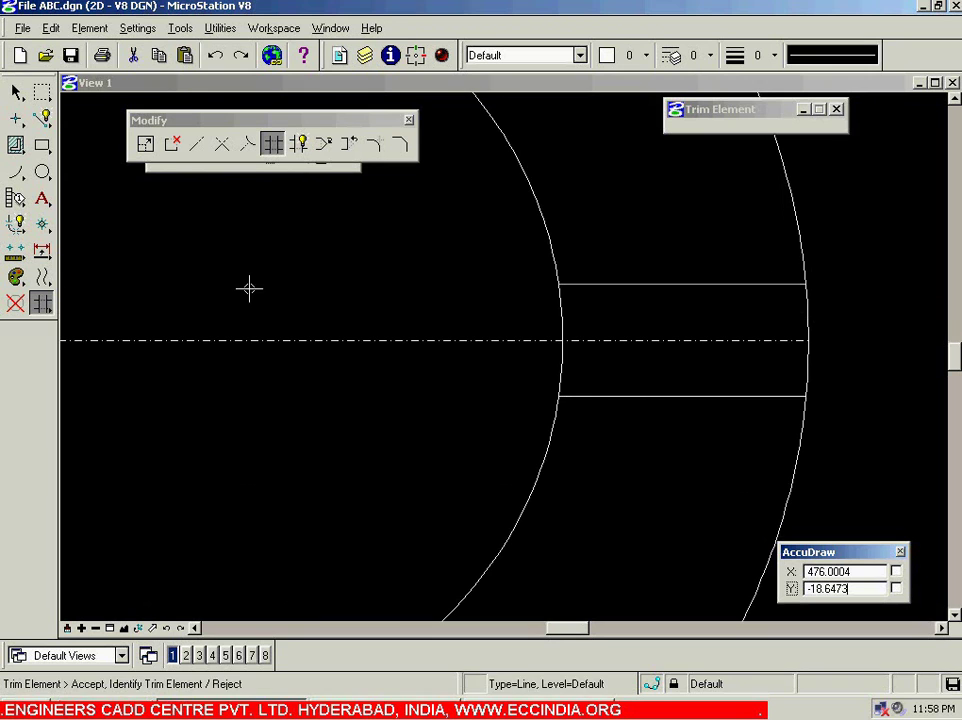
right_click(298, 298)
scroll(327, 322, down, 3)
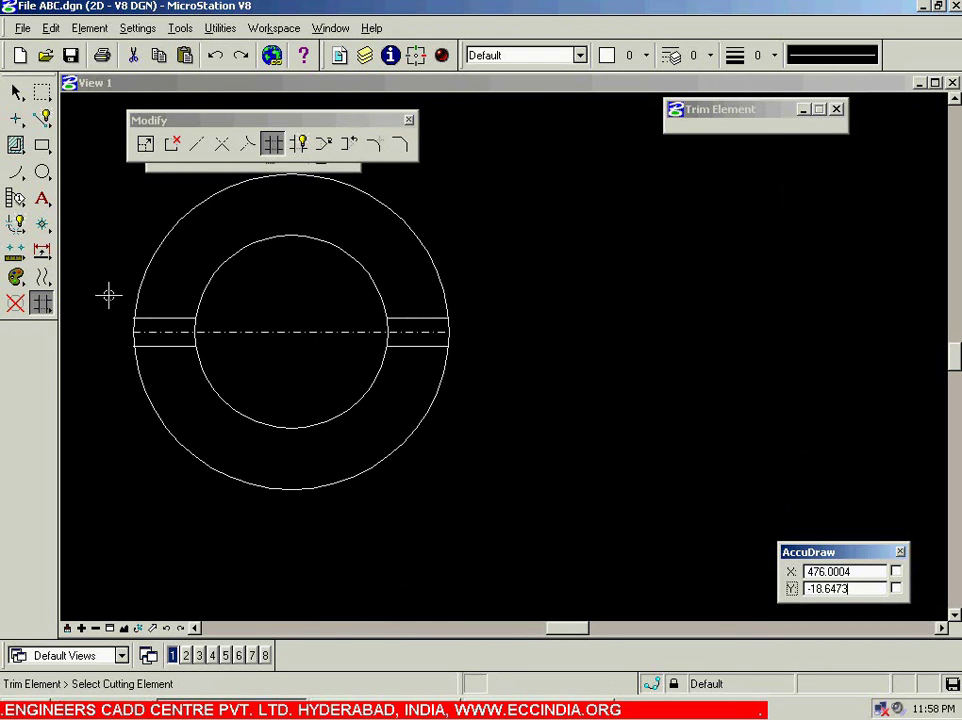
Delete the two short slot lines between the circles on the left side of the cover
click(17, 92)
scroll(84, 271, up, 2)
scroll(84, 271, down, 1)
click(256, 374)
key(Delete)
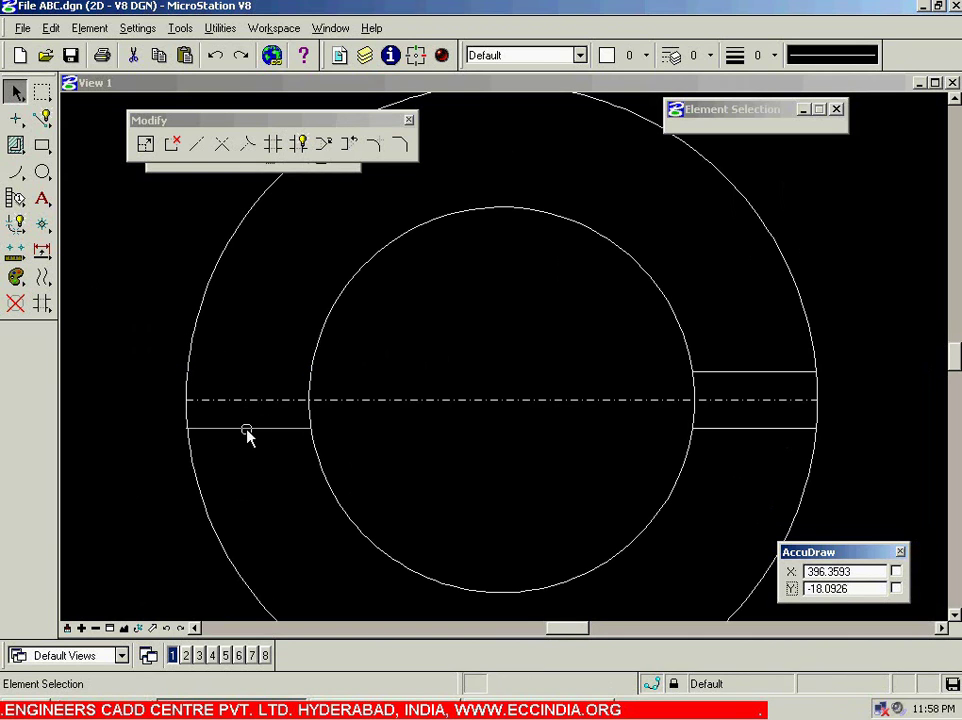
scroll(296, 441, down, 2)
scroll(230, 420, up, 1)
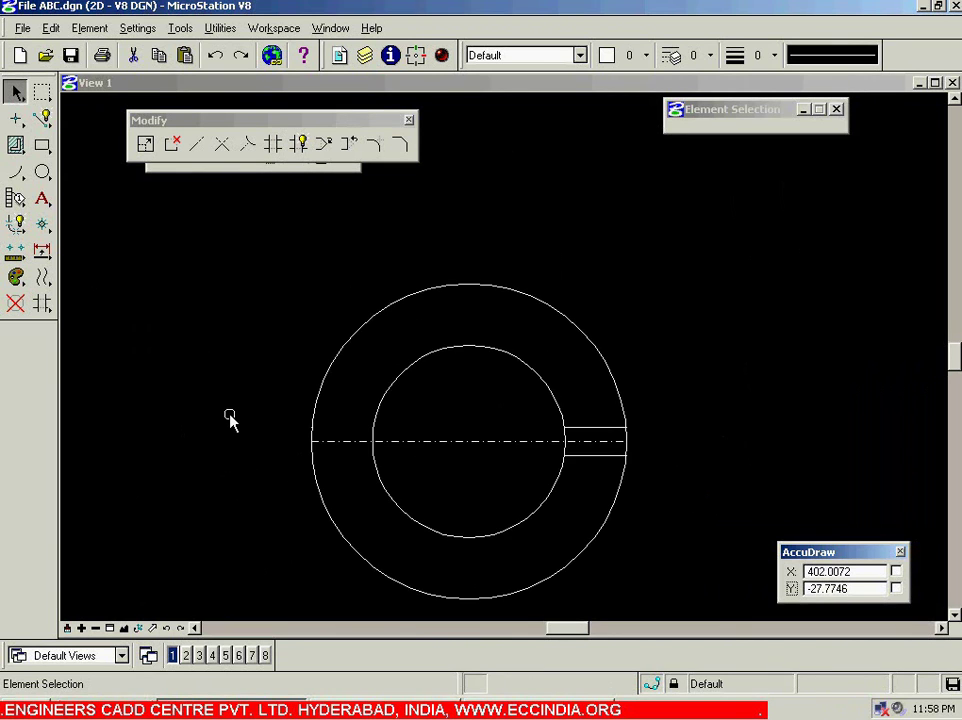
Check the Cover drawing in the workbook, then set up a polar array of the two slot lines with 6 rotated items at 60°
key(alt+Tab)
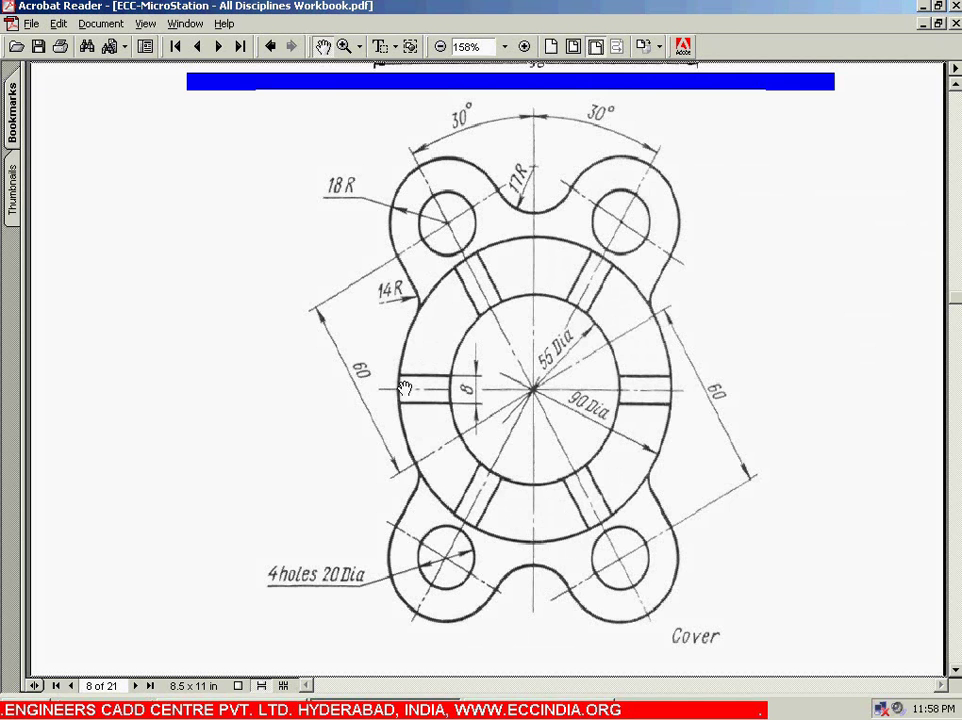
key(alt+Tab)
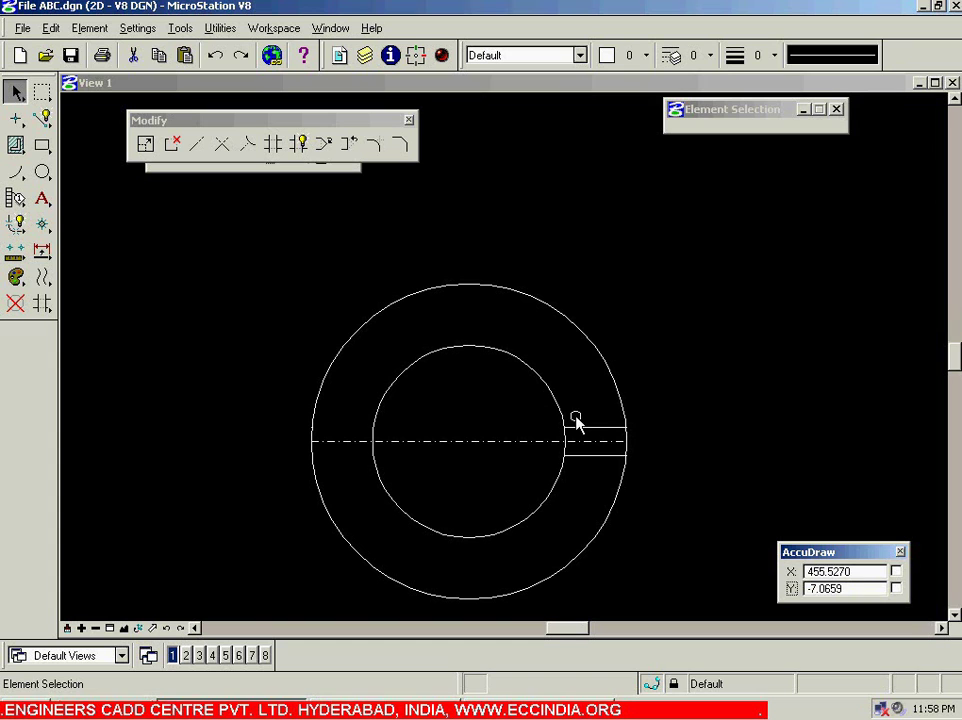
click(607, 428)
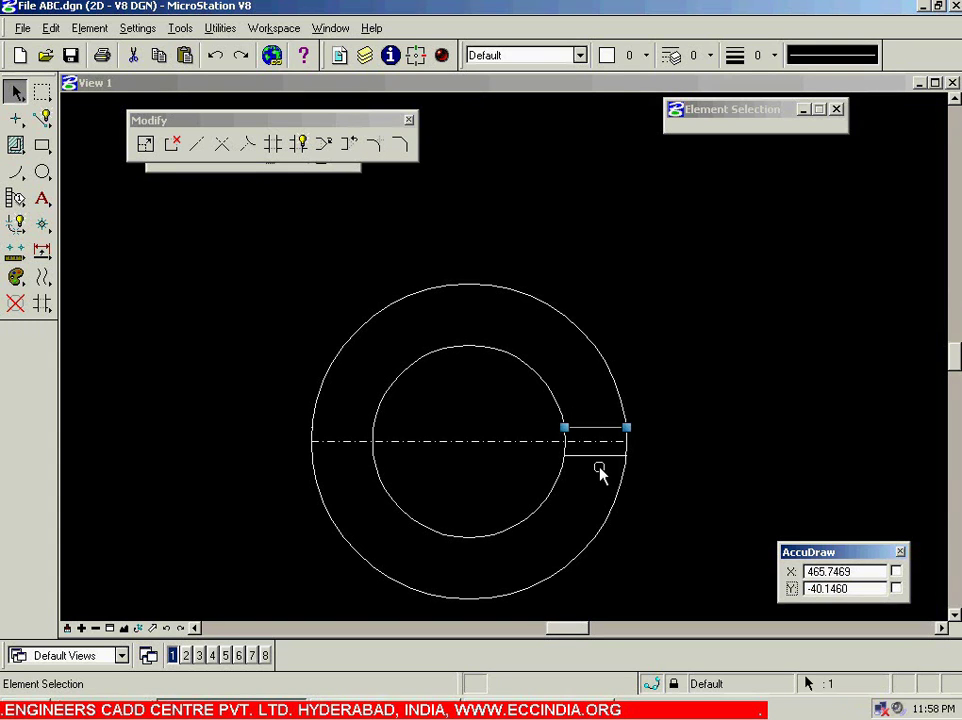
ctrl+click(601, 459)
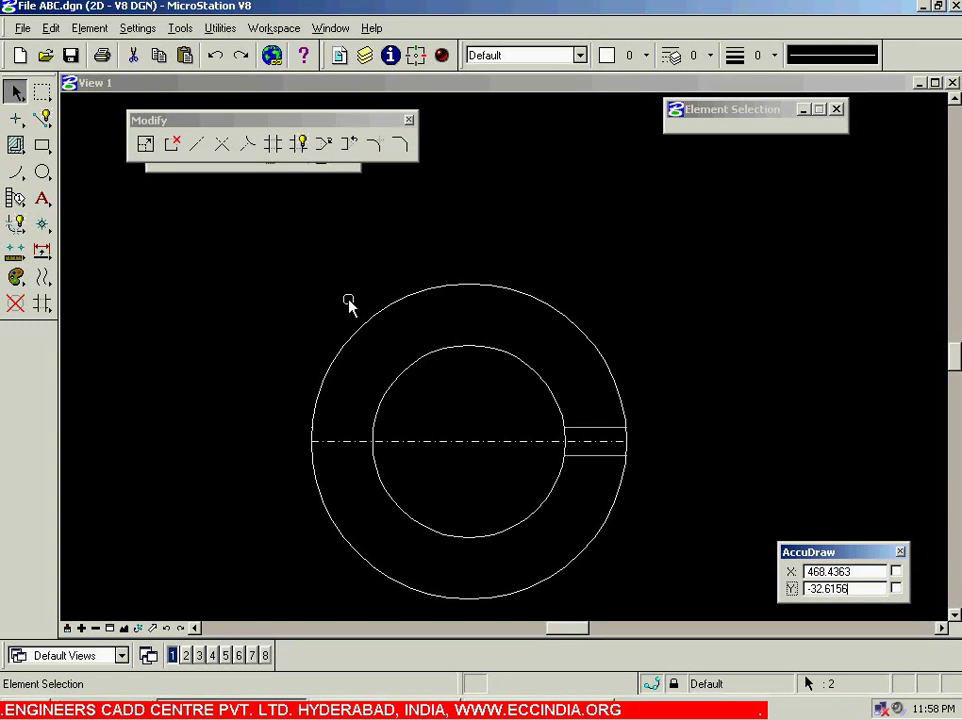
drag(254, 207, 252, 215)
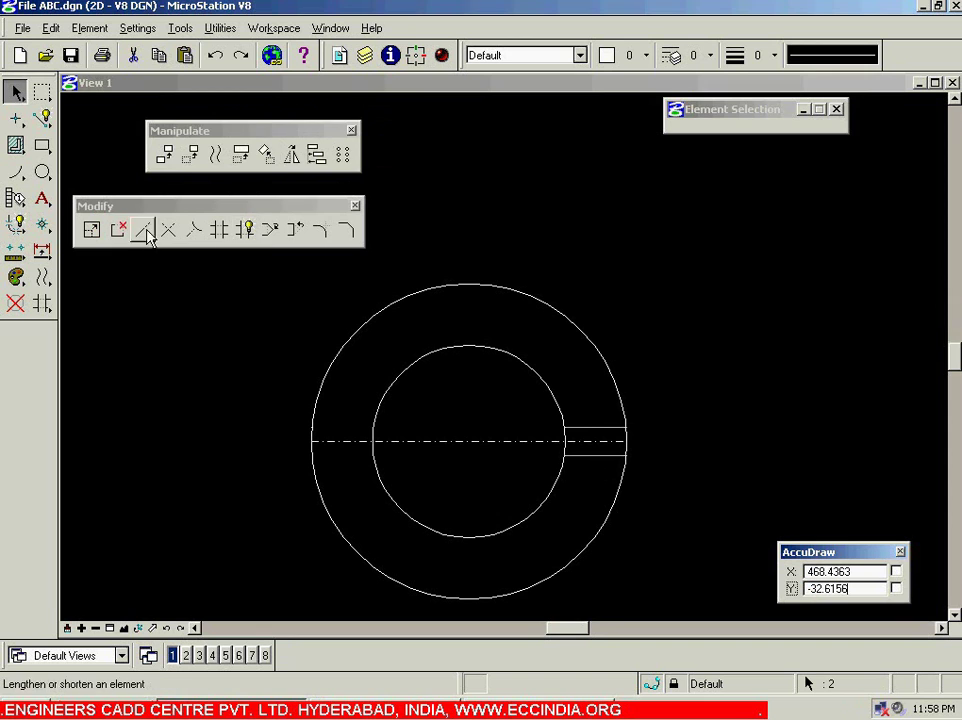
click(343, 156)
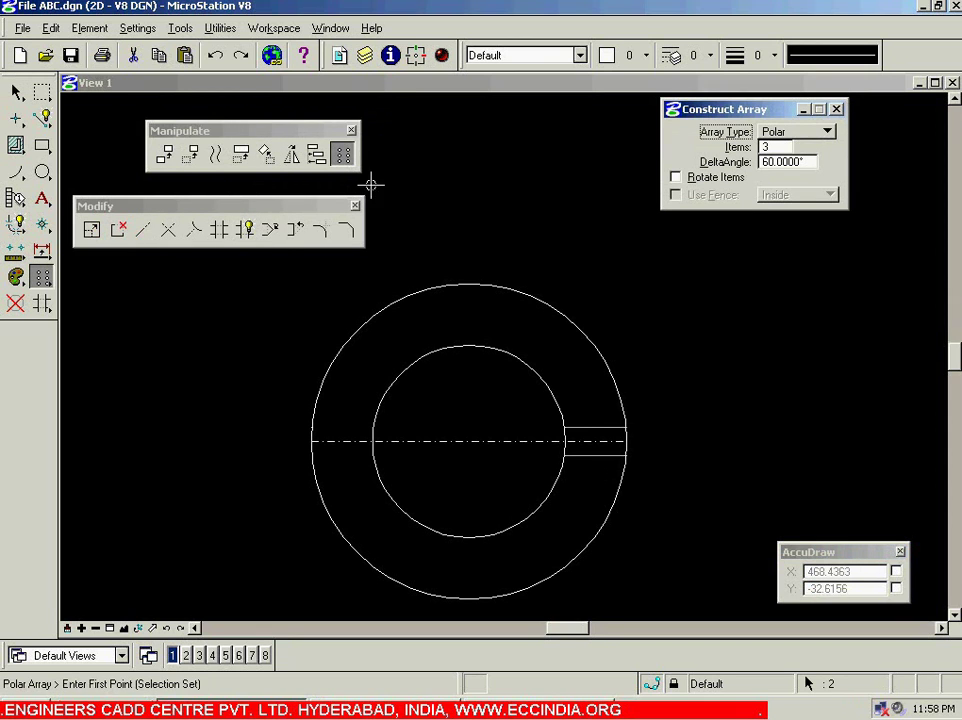
click(797, 133)
click(790, 134)
drag(795, 148, 753, 147)
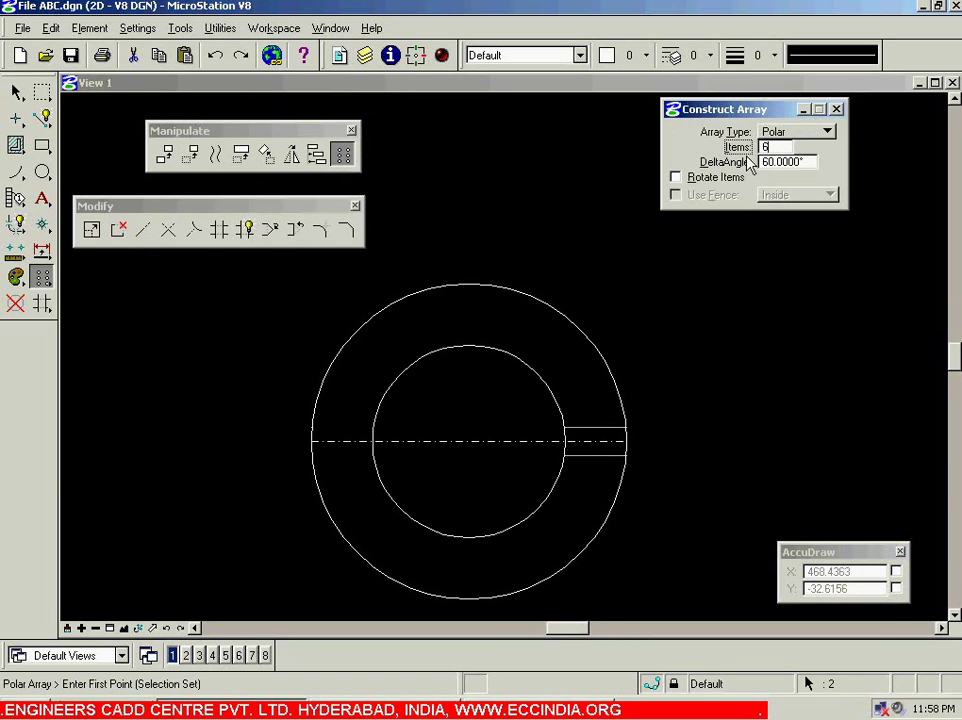
click(807, 164)
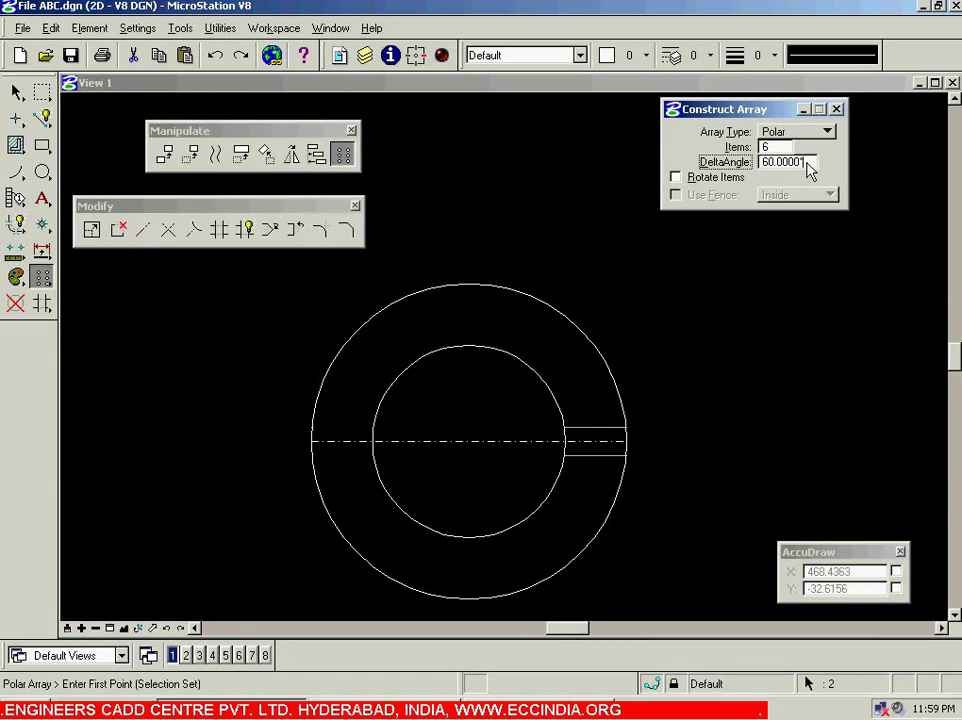
click(726, 179)
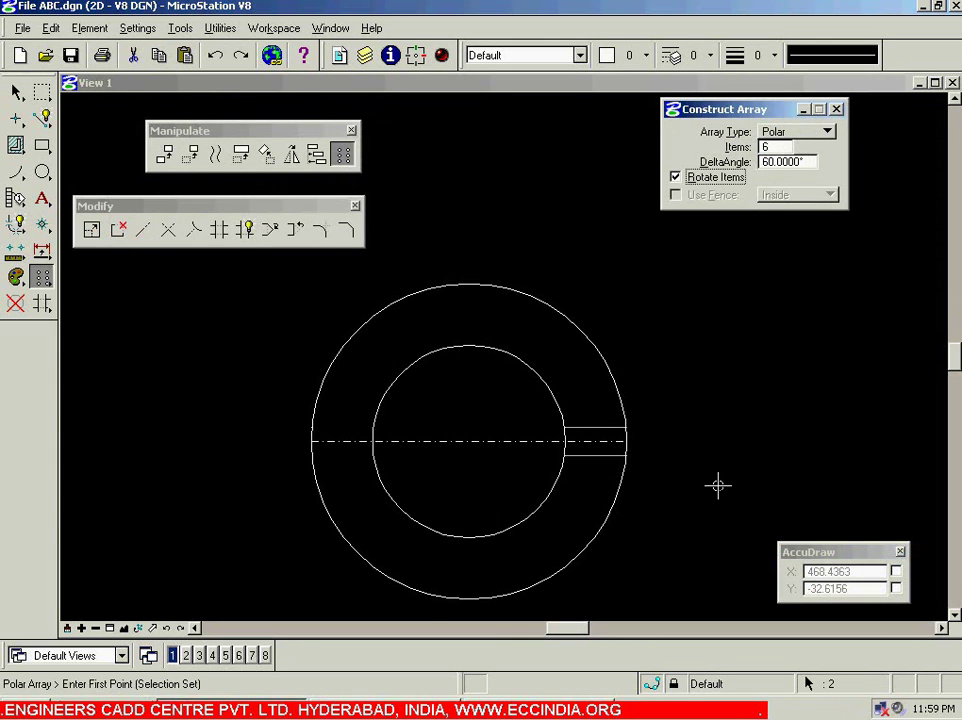
Construct the polar array of slot lines around the common center of the two circles
scroll(583, 466, up, 2)
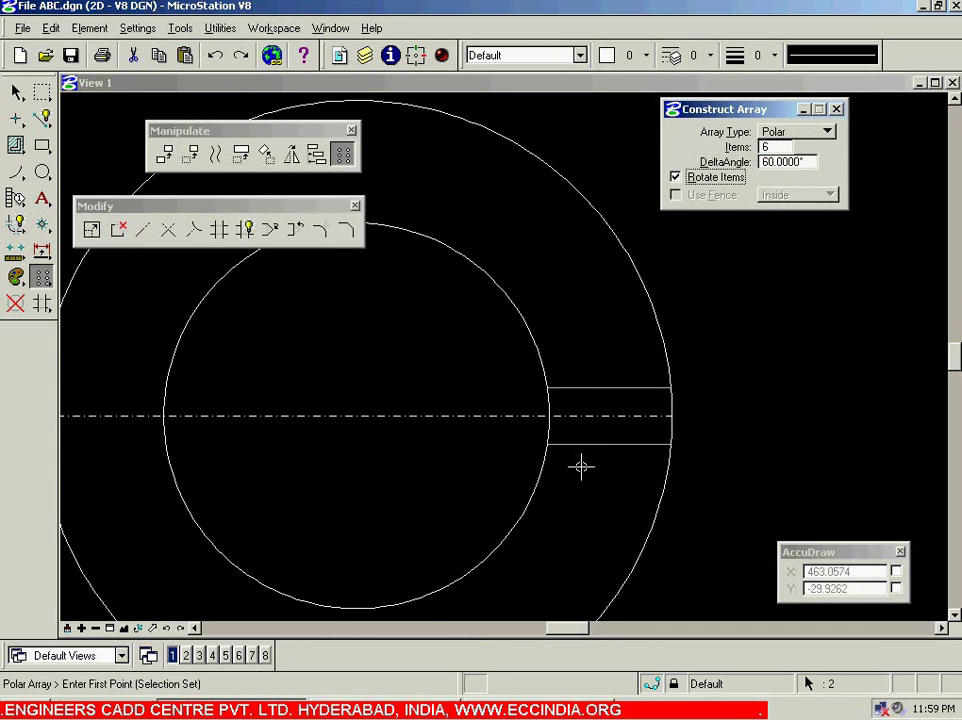
click(613, 417)
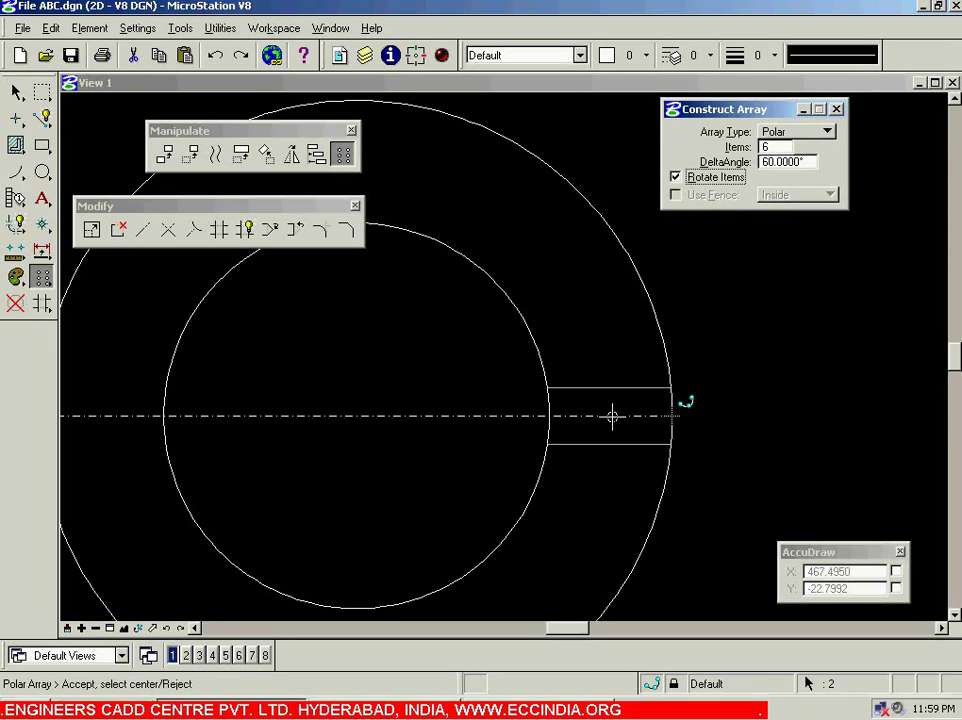
click(356, 416)
scroll(408, 376, down, 4)
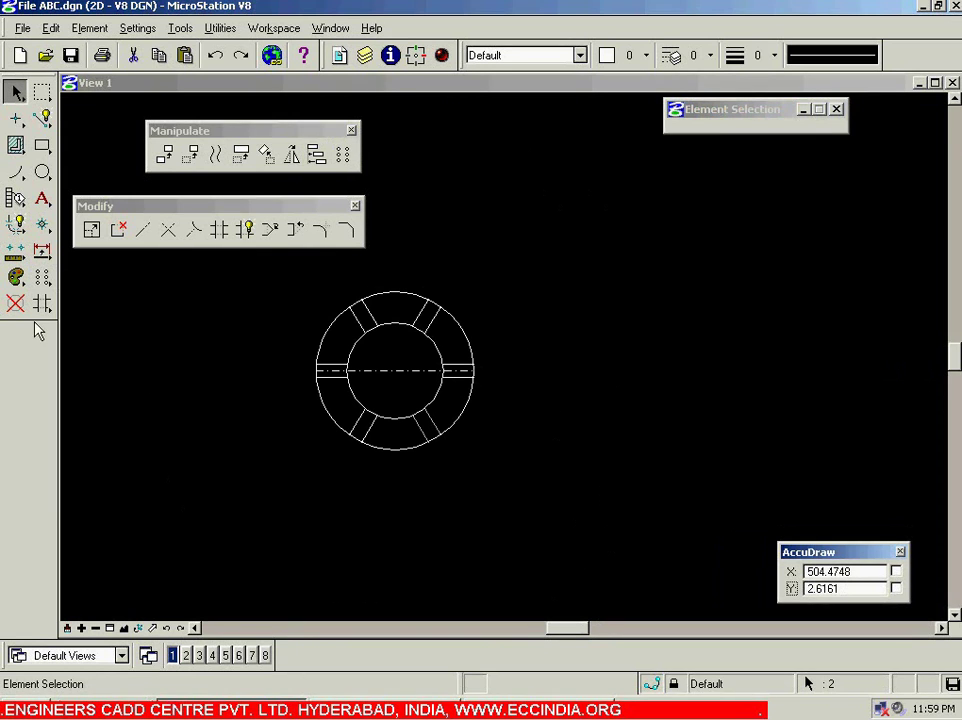
scroll(212, 322, up, 3)
scroll(212, 322, down, 3)
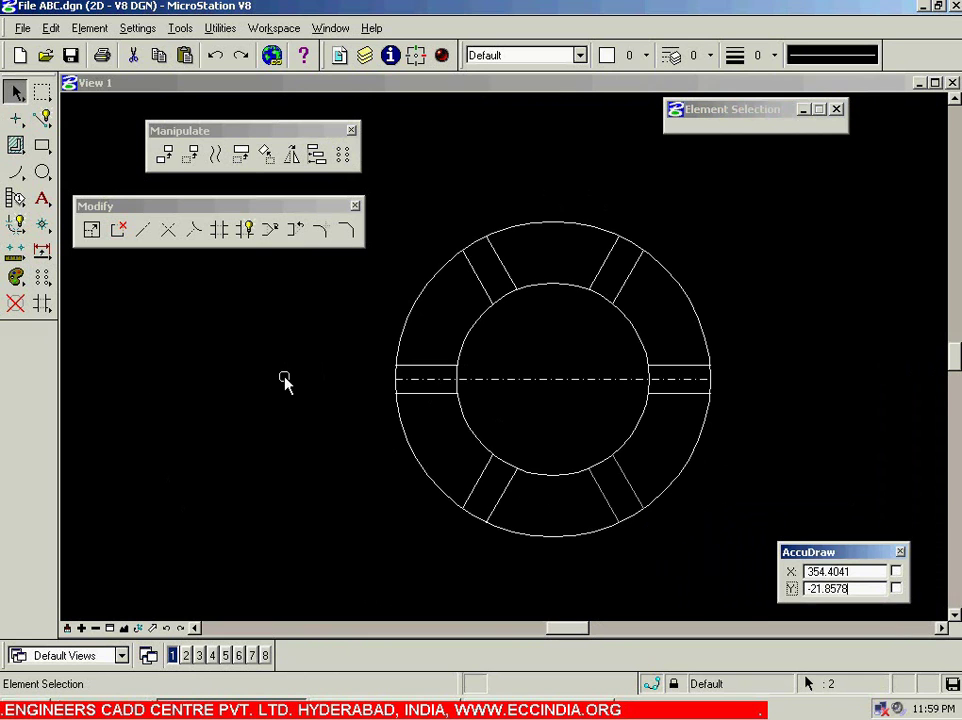
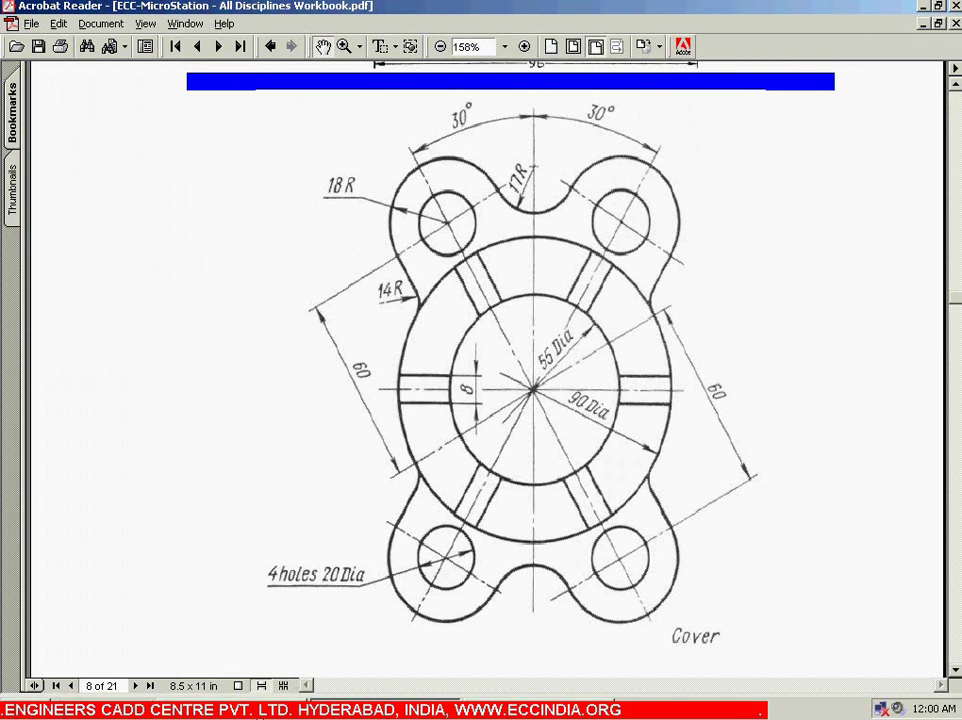
Return to MicroStation and draw a line 60 long at 60° from the common center of the circles
key(alt+Tab)
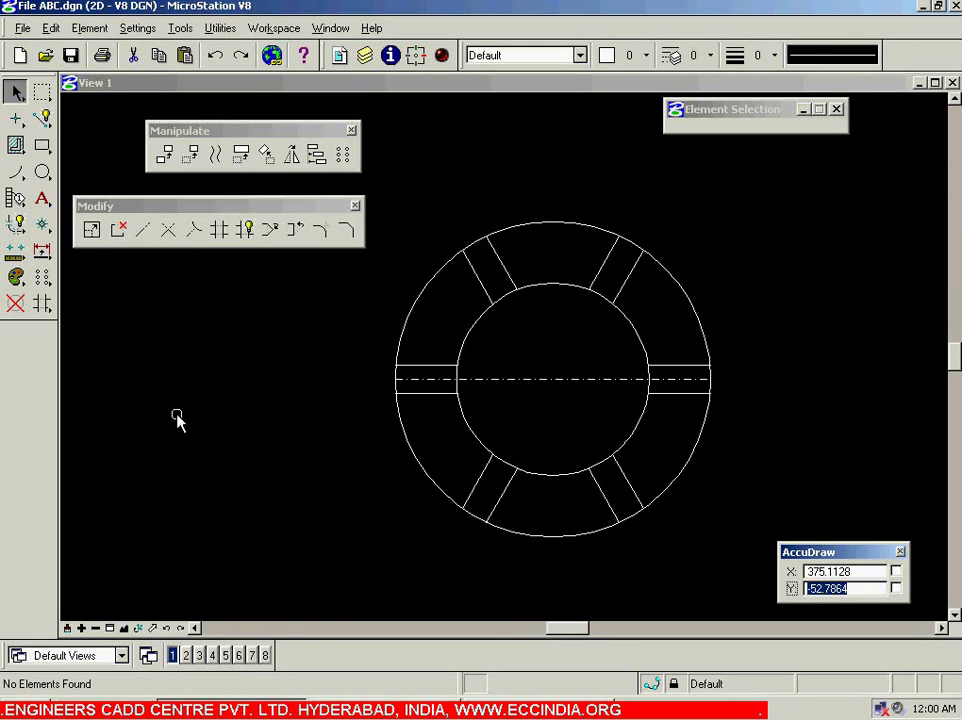
click(42, 118)
scroll(236, 494, down, 3)
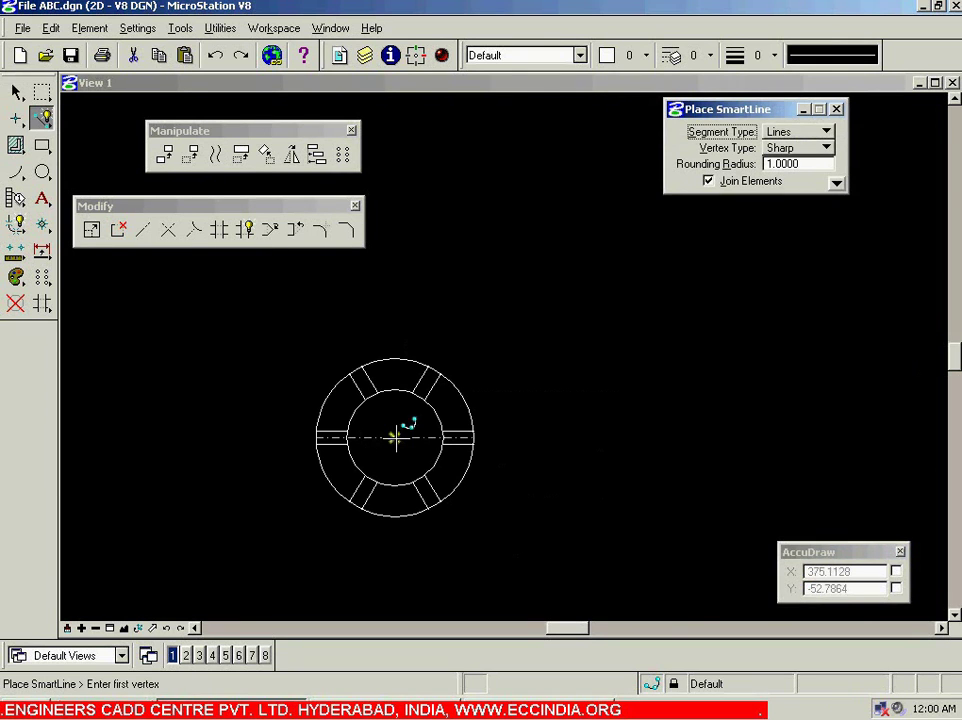
click(397, 437)
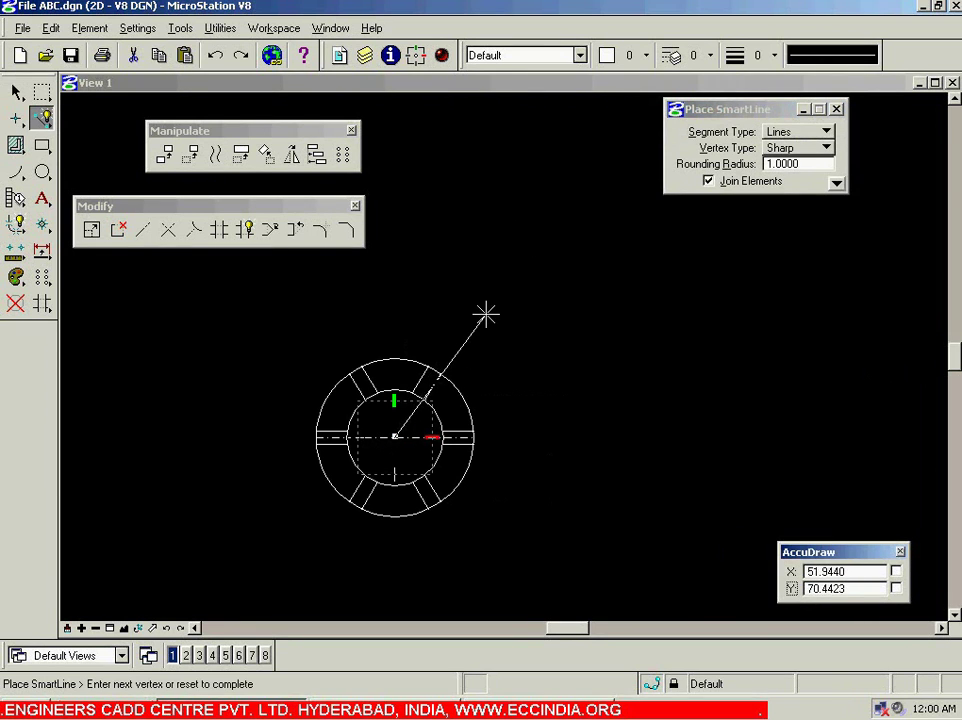
drag(826, 553, 606, 505)
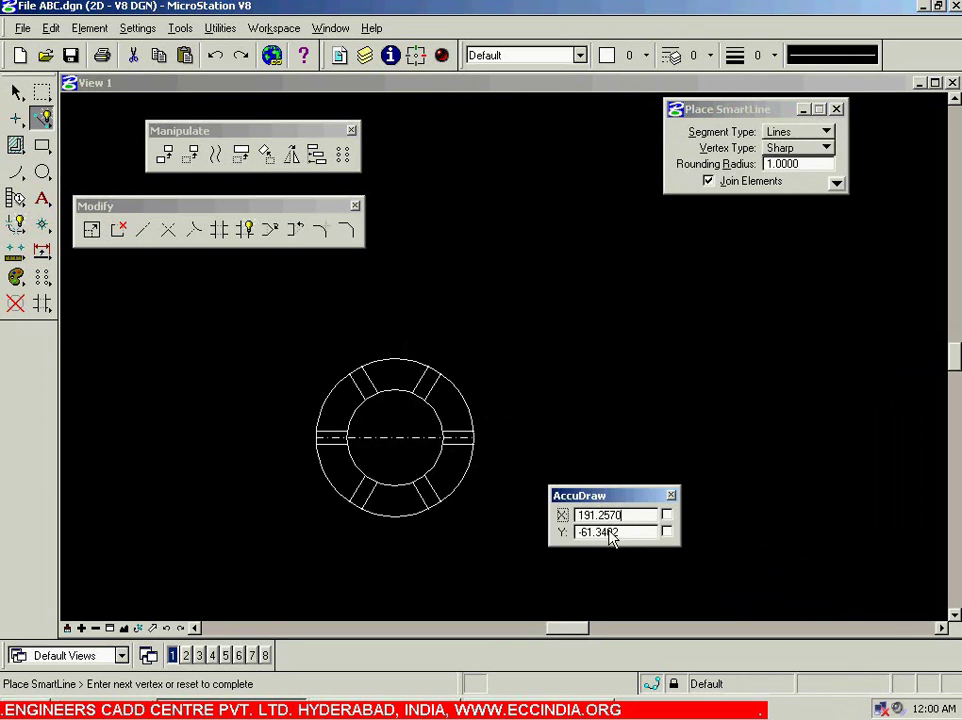
key(space)
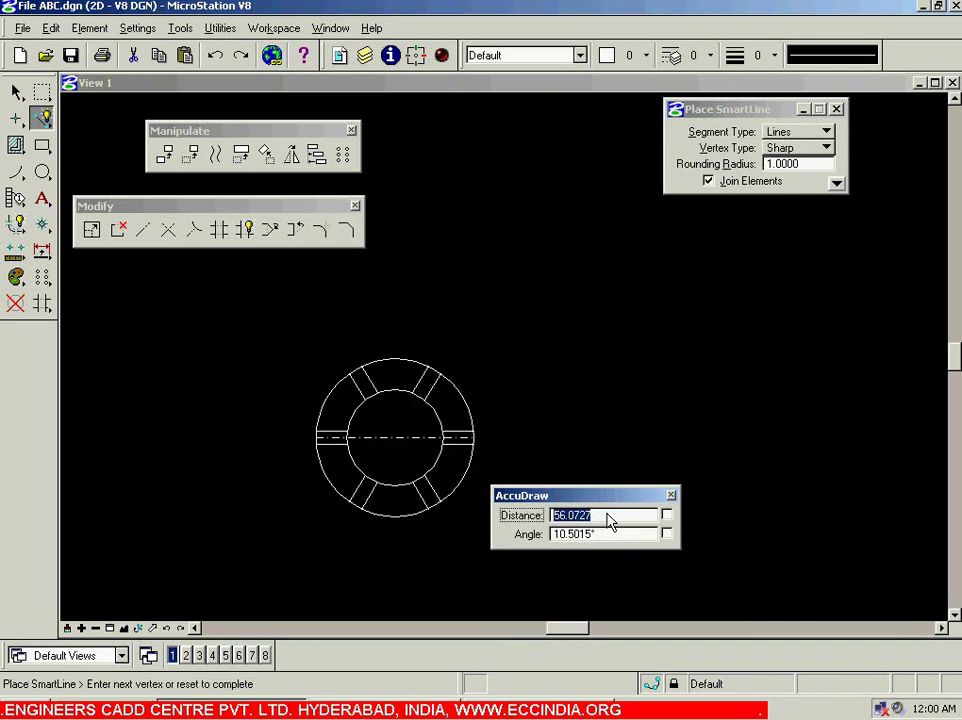
text(60)
key(Tab)
text(60)
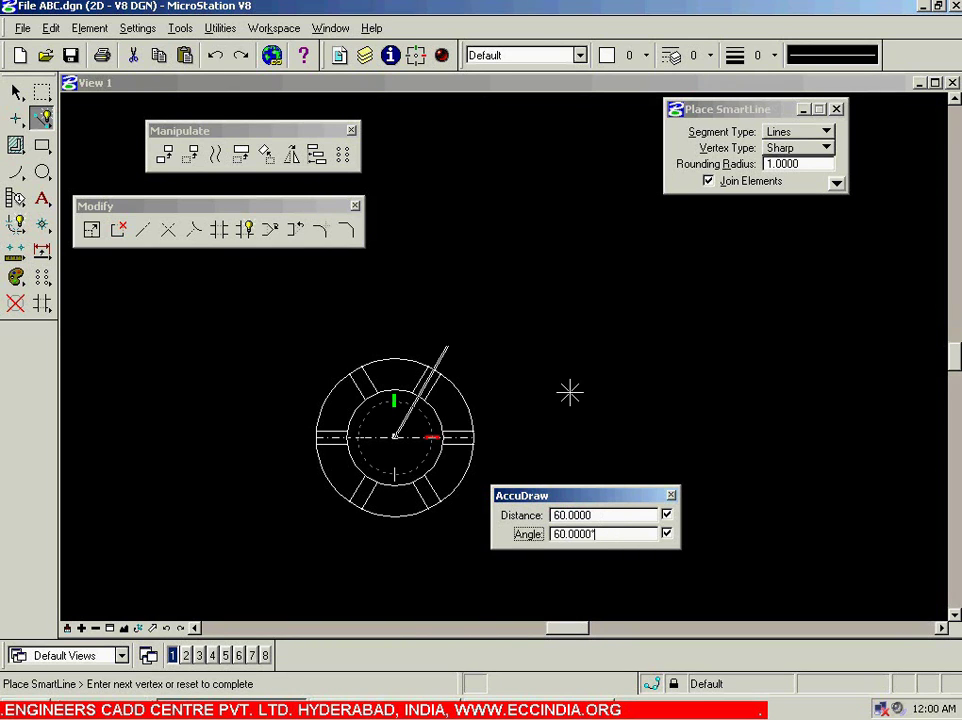
click(520, 361)
right_click(511, 365)
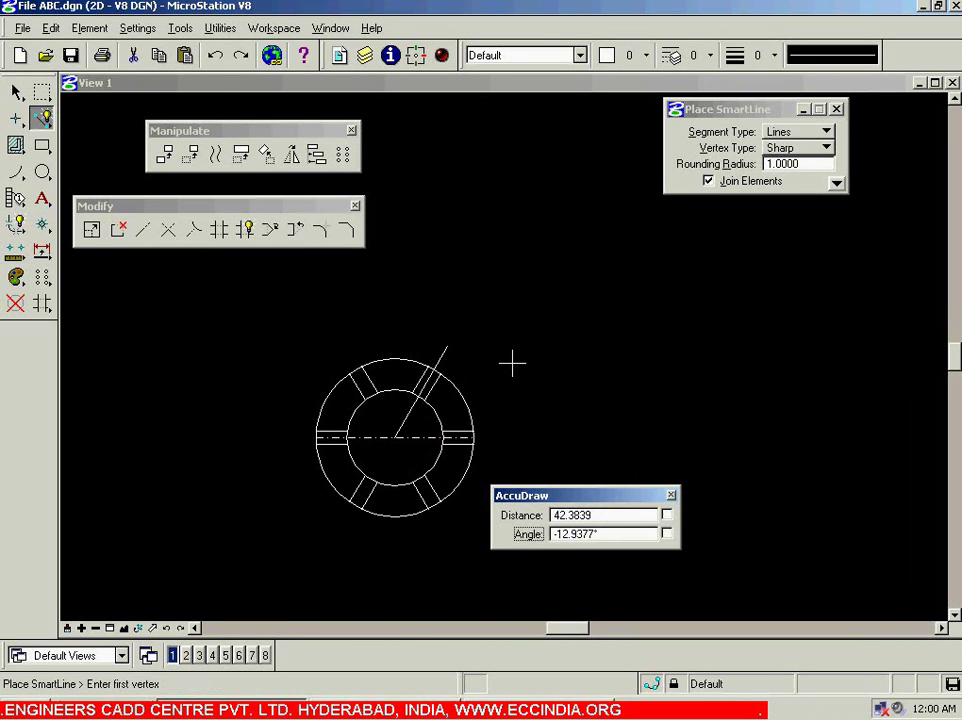
scroll(400, 376, up, 5)
scroll(406, 377, down, 3)
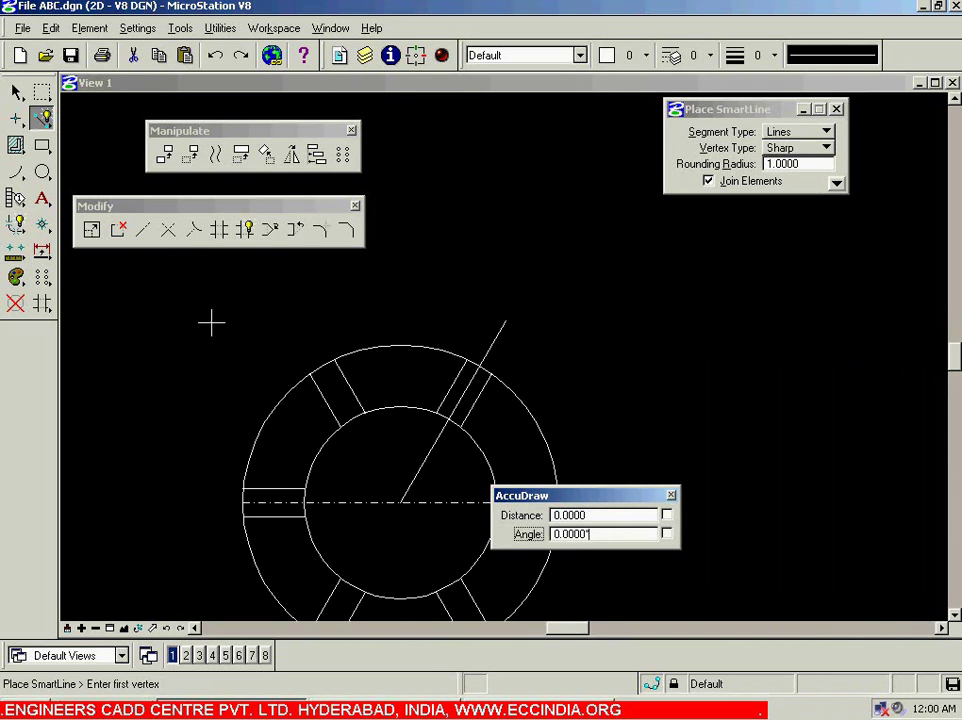
click(14, 93)
Check the hole size in the workbook and place a 20 diameter circle at the outer end of the 60° line
drag(565, 495, 782, 564)
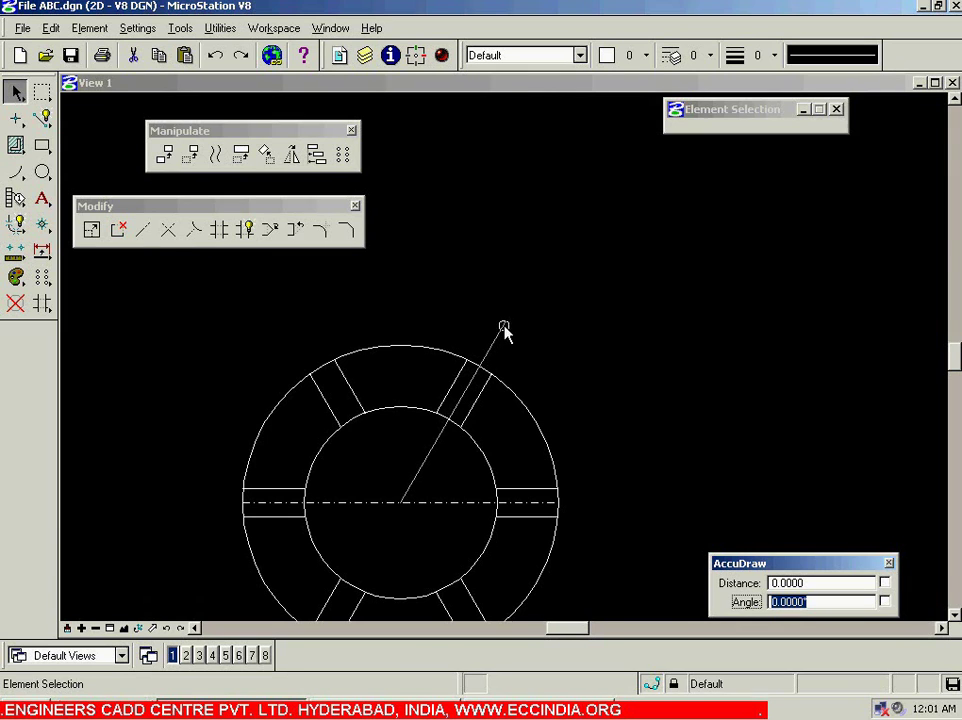
key(alt+Tab)
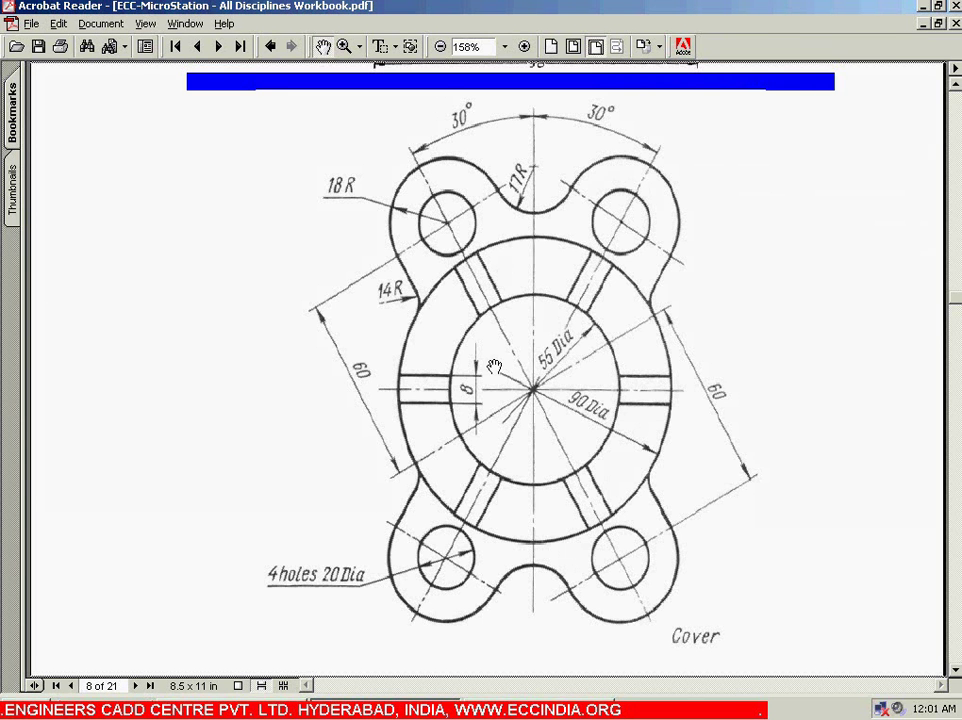
key(alt+Tab)
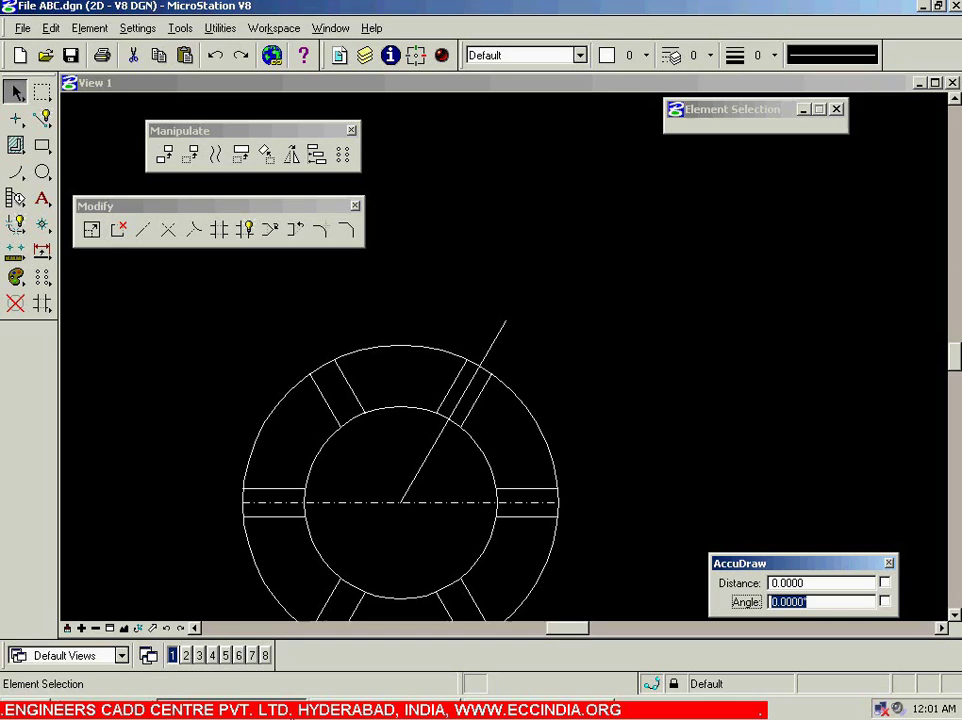
click(574, 340)
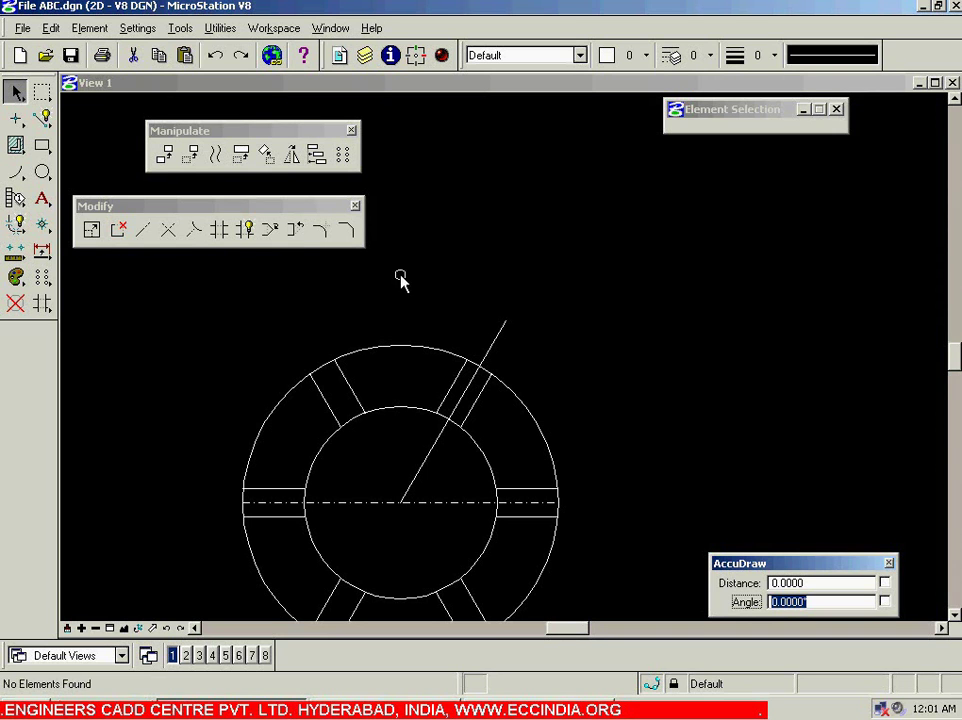
click(42, 172)
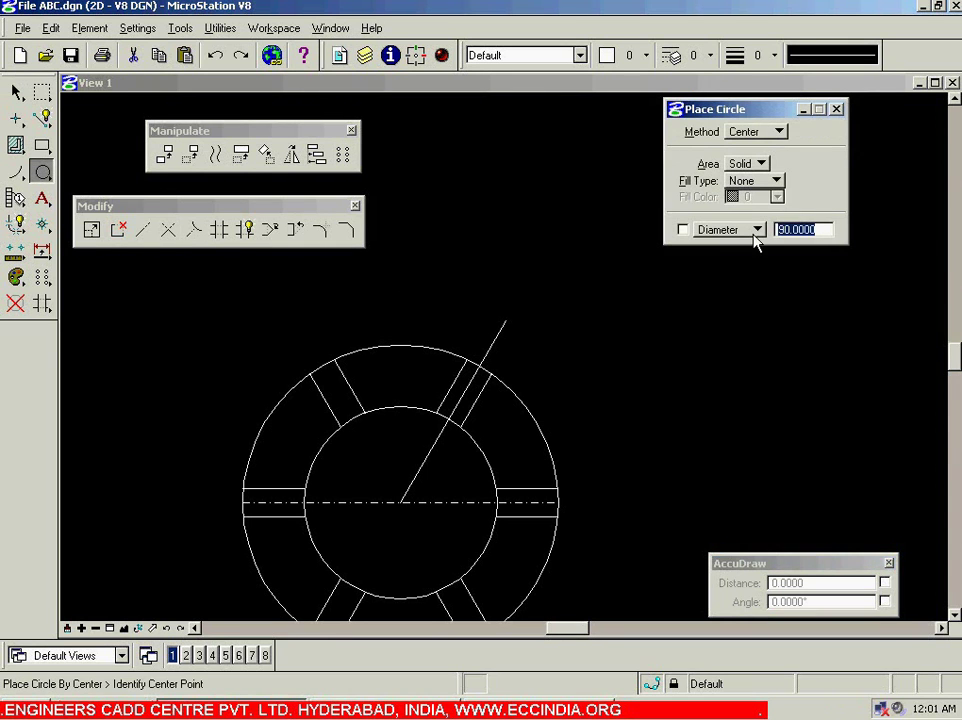
key(alt+Tab)
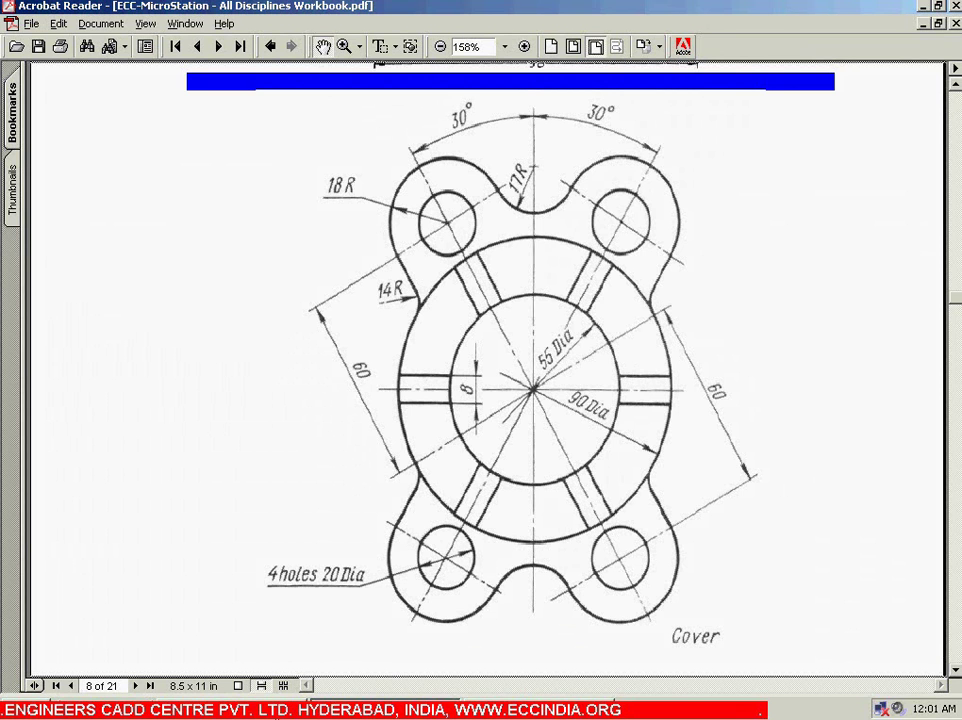
key(alt+Tab)
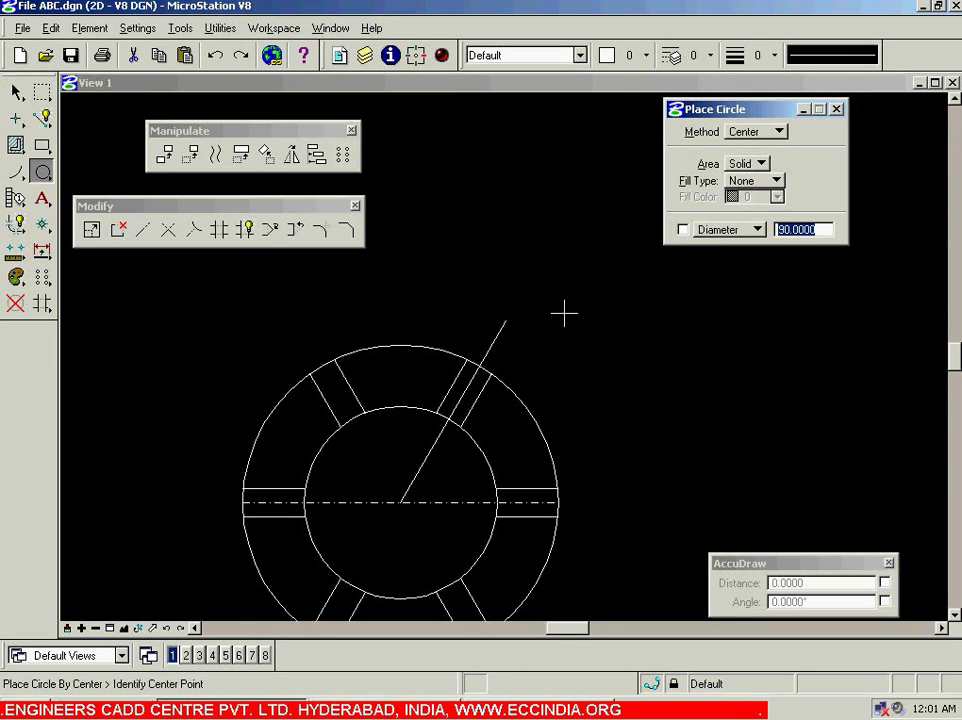
click(505, 321)
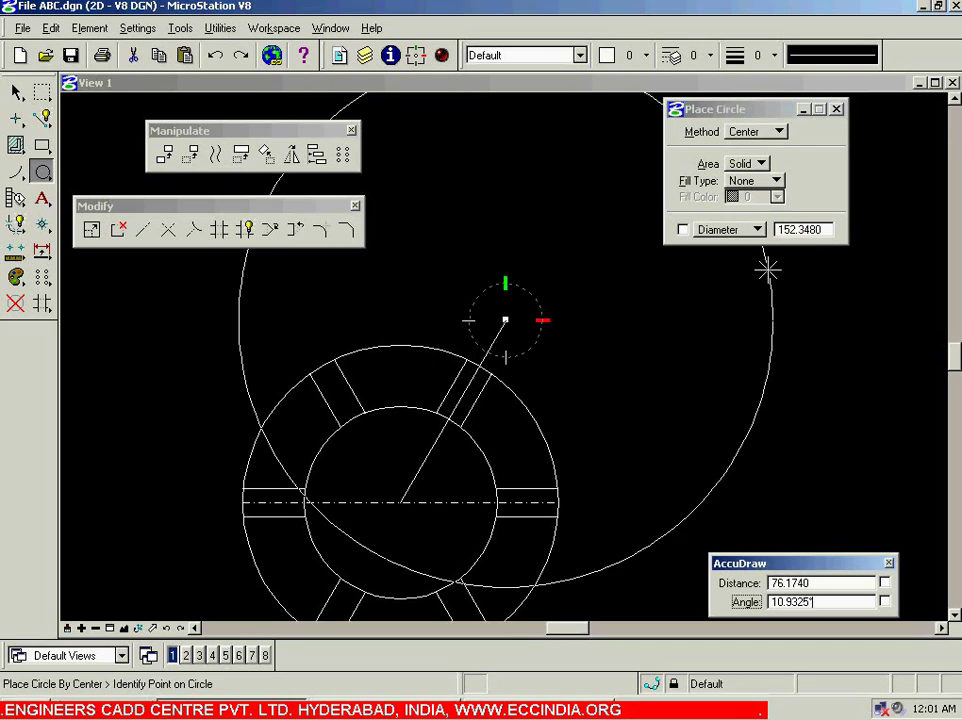
click(828, 231)
text(20)
key(Return)
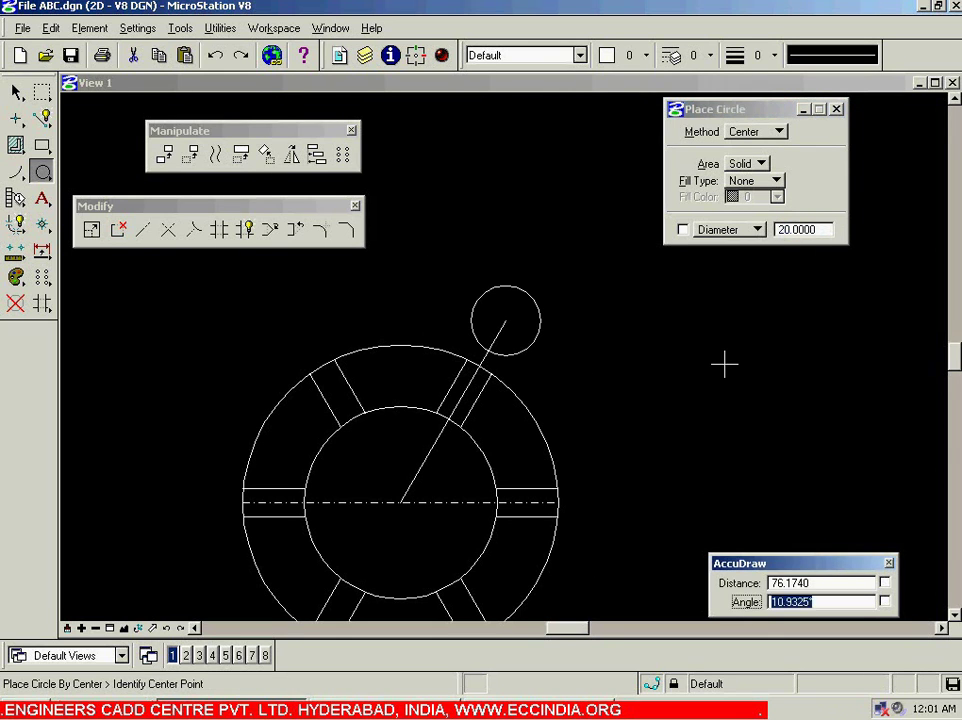
Place a circle of radius 18 concentric with the 20 diameter hole, checking the radius in the workbook
click(506, 321)
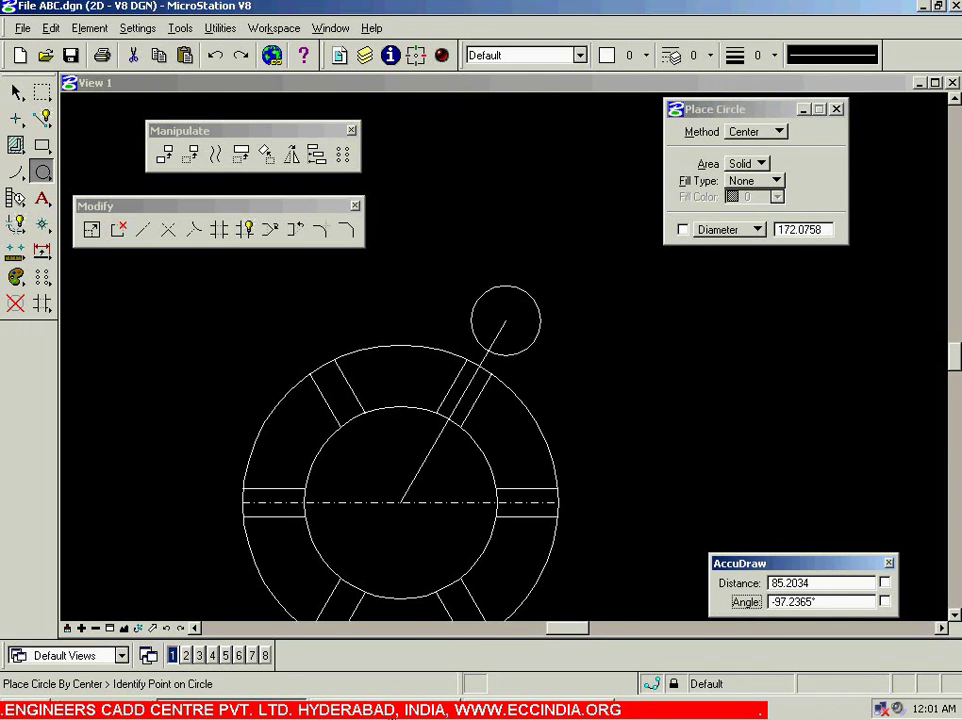
key(alt+Tab)
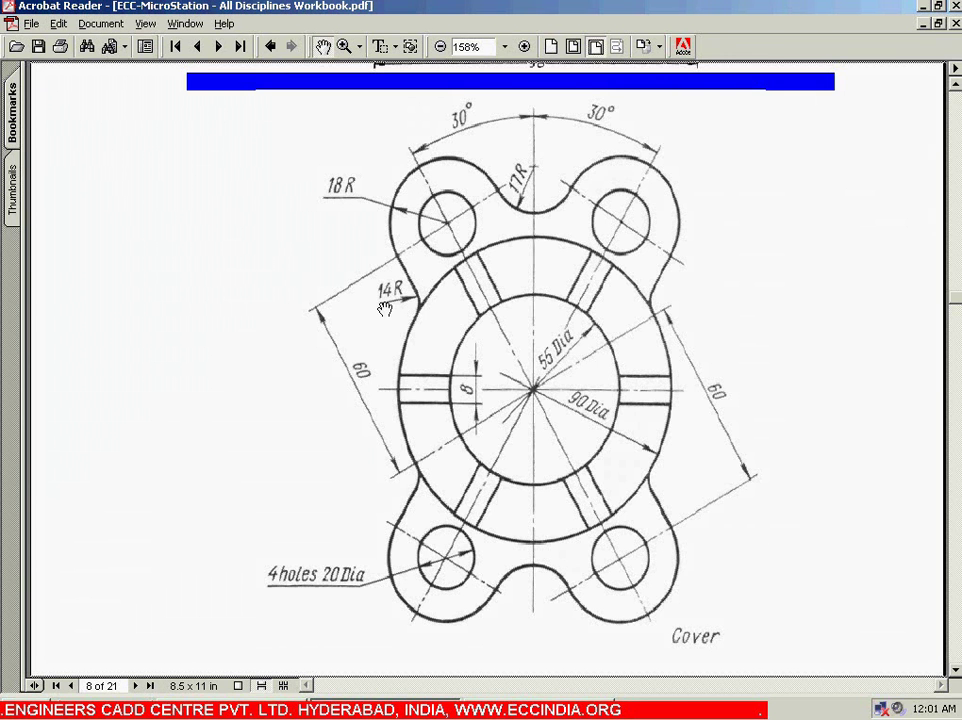
key(alt+Tab)
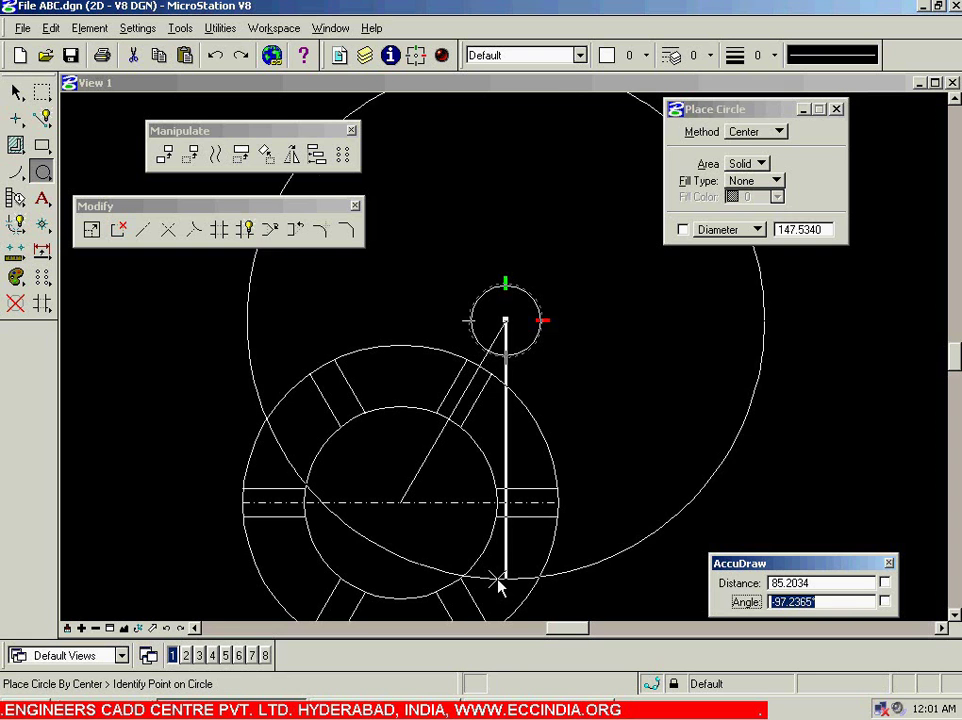
click(757, 229)
click(737, 246)
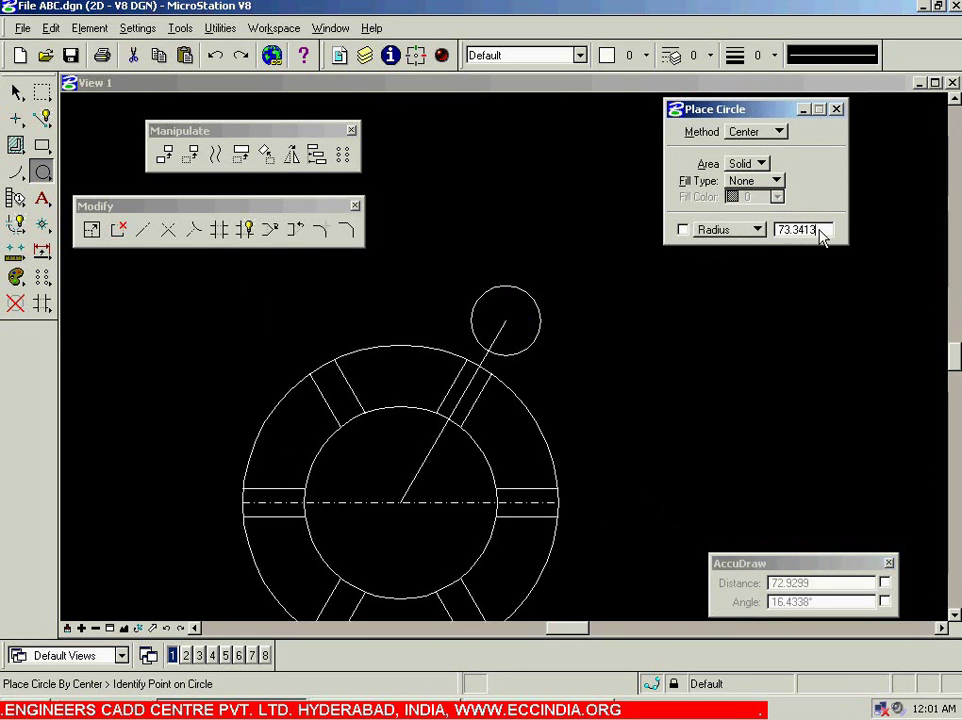
drag(822, 232, 759, 236)
text(18)
key(Return)
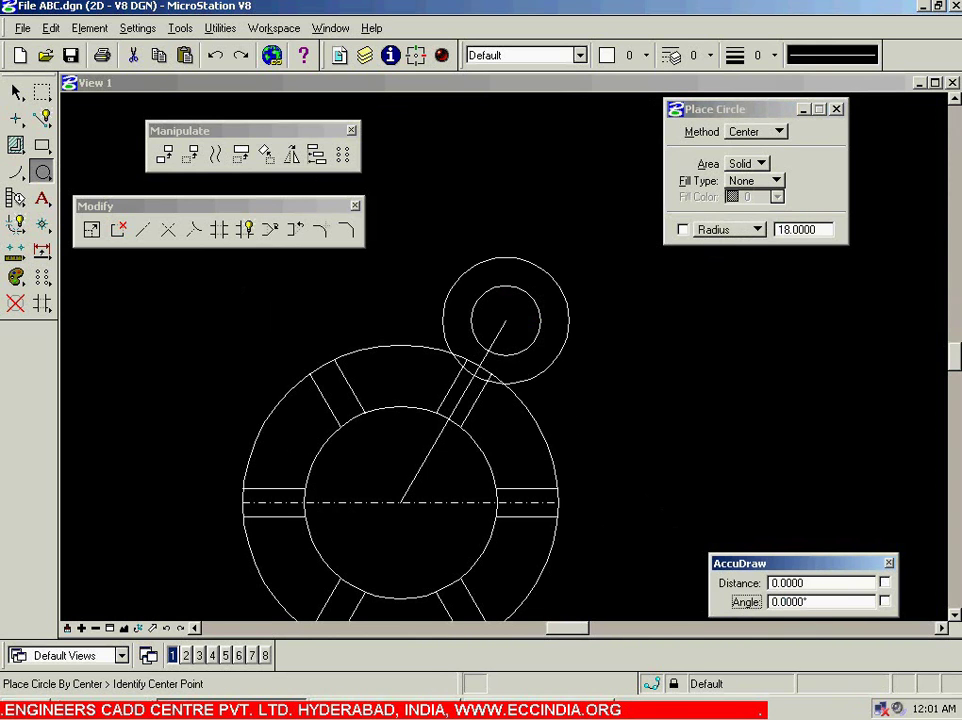
Compare with the workbook drawing, then select both the 18 radius and 20 diameter circles at the end of the 60° line
key(alt+Tab)
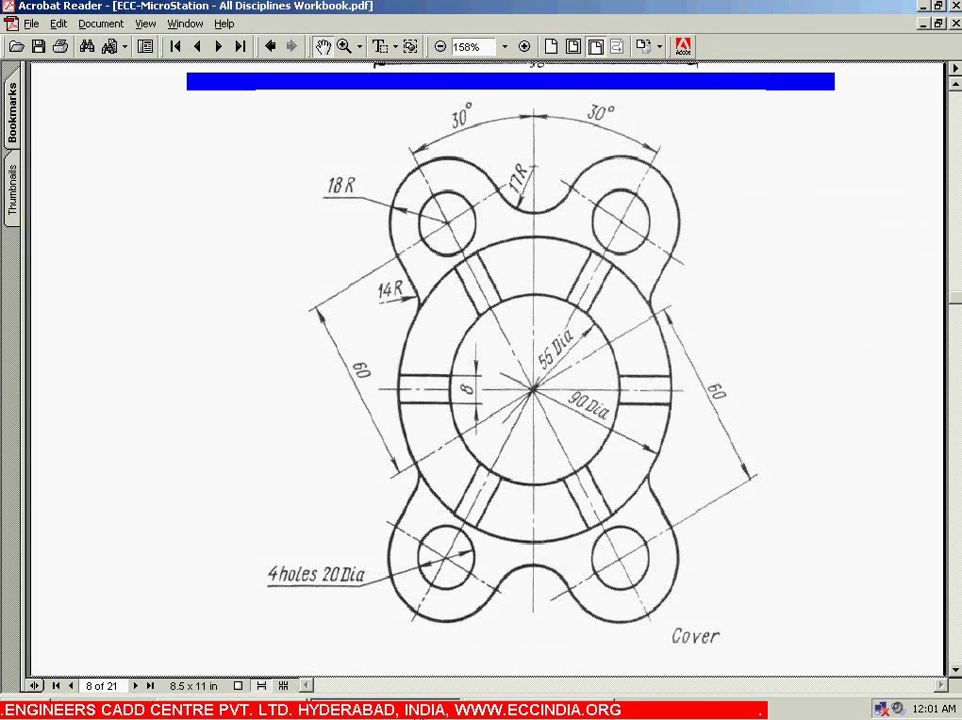
key(alt+Tab)
scroll(388, 362, down, 5)
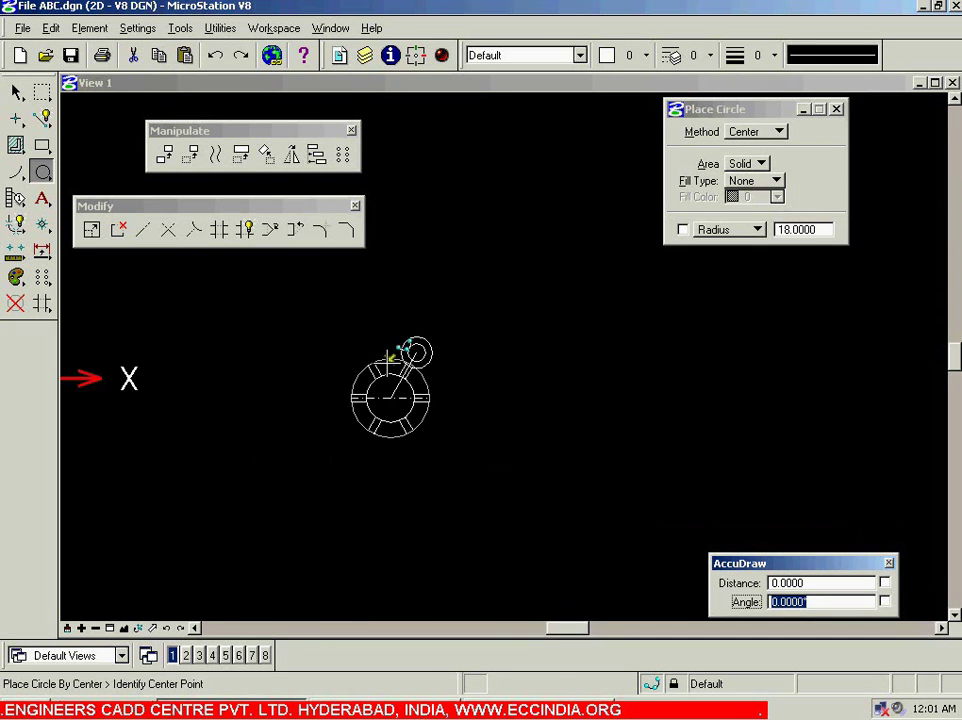
scroll(303, 395, up, 3)
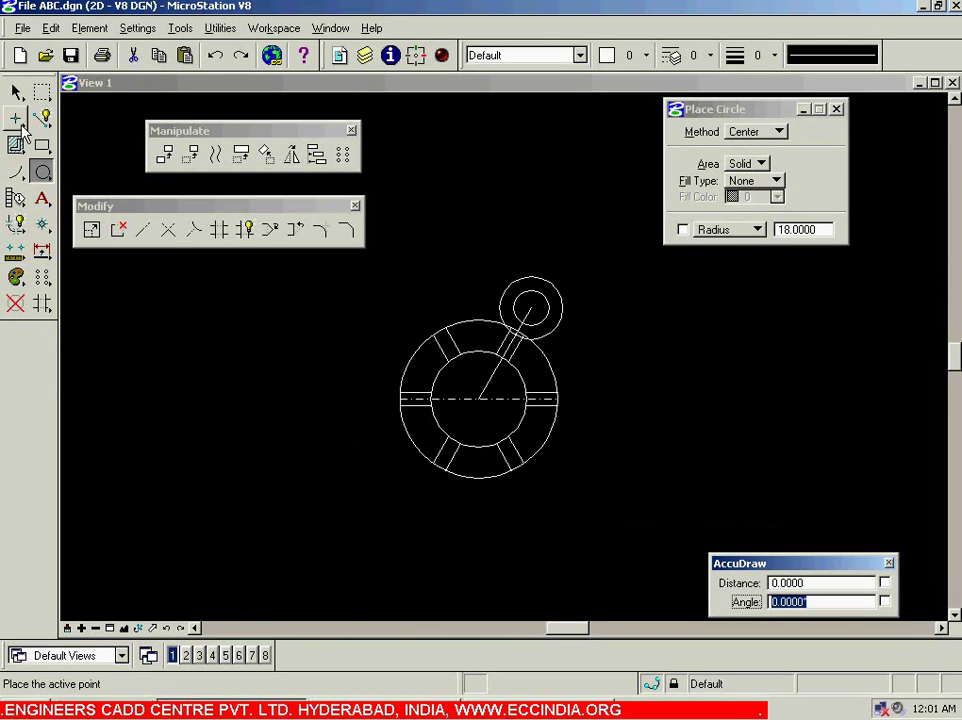
click(16, 92)
scroll(552, 336, up, 3)
click(549, 330)
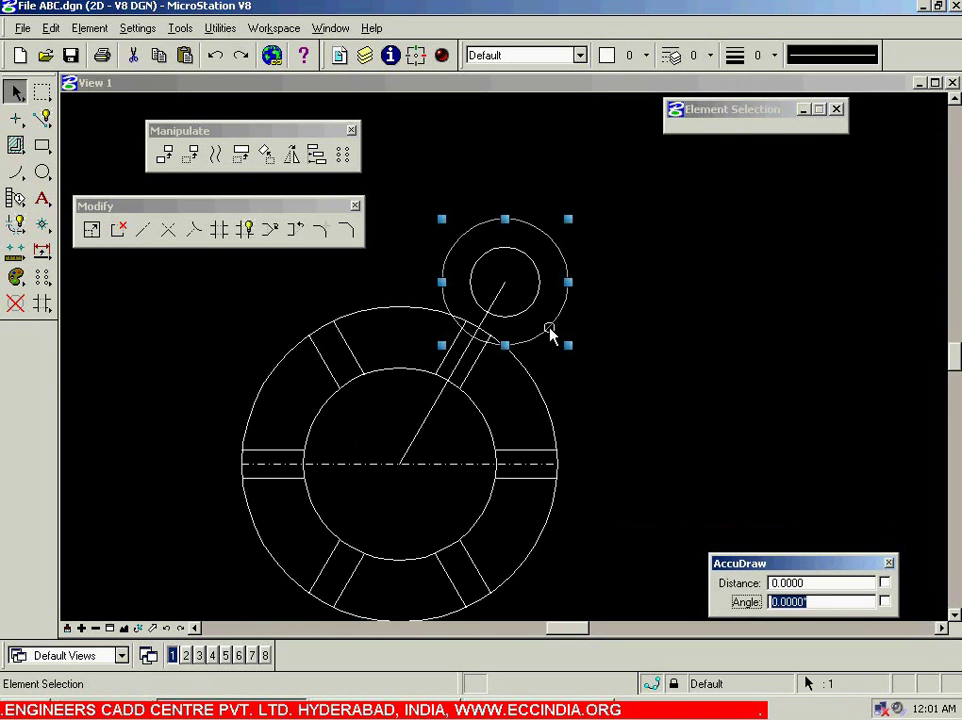
click(537, 303)
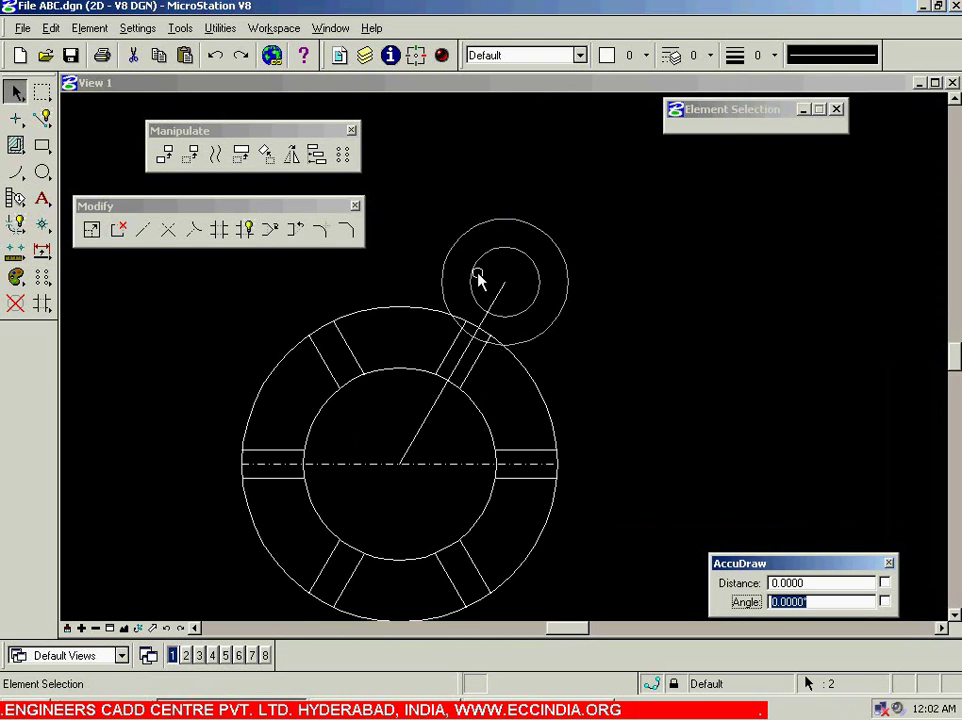
Try to mirror the two selected circles about the horizontal axis through the cover's center without a copy, and undo it
click(292, 156)
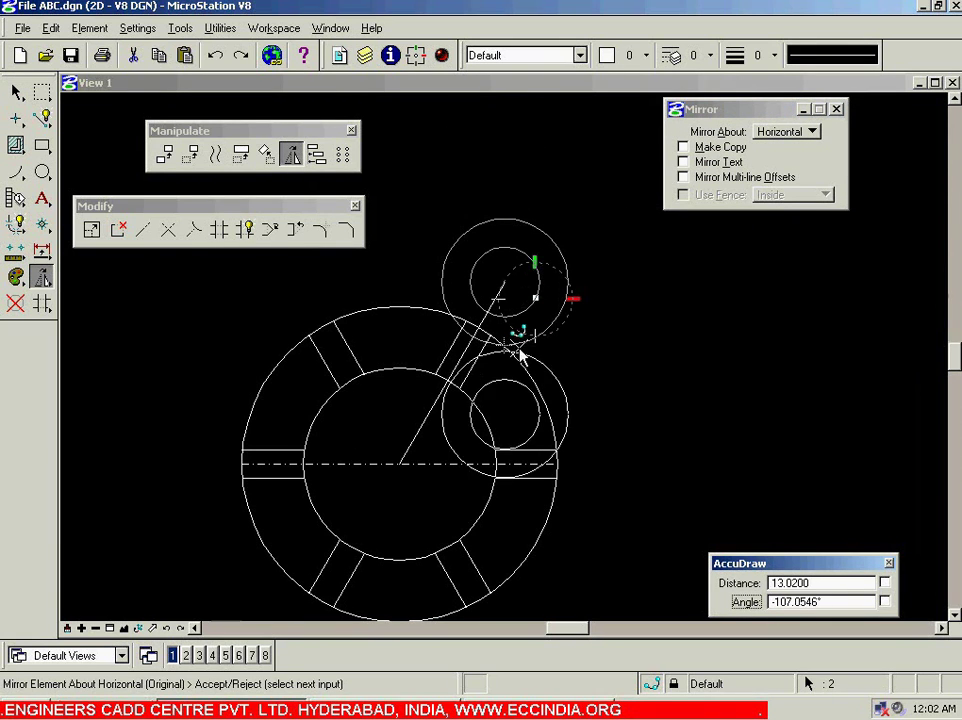
click(401, 466)
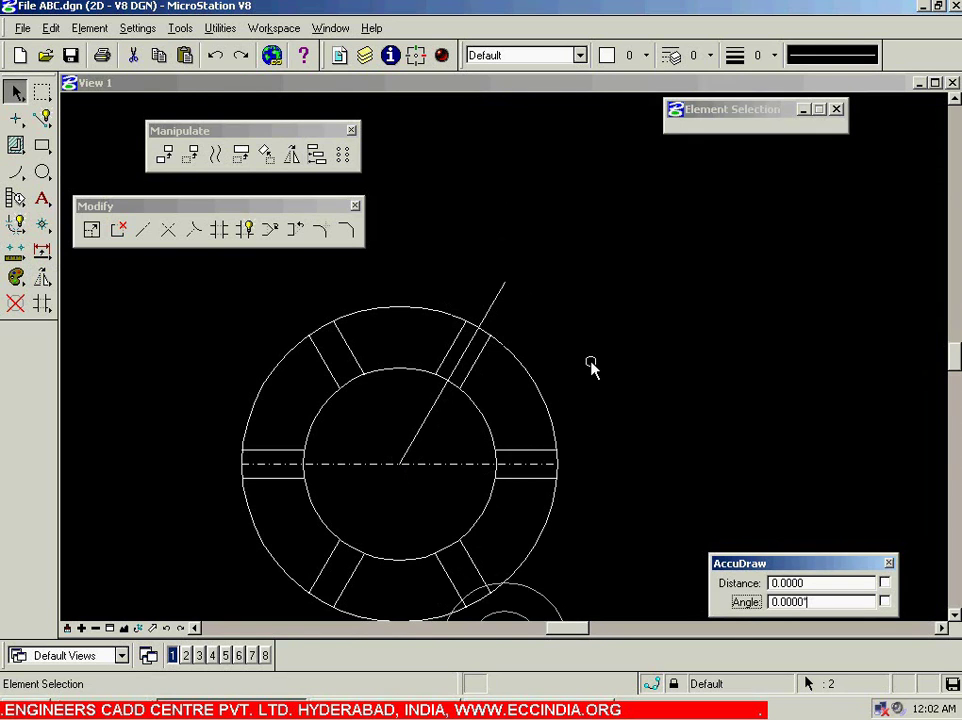
key(ctrl+z)
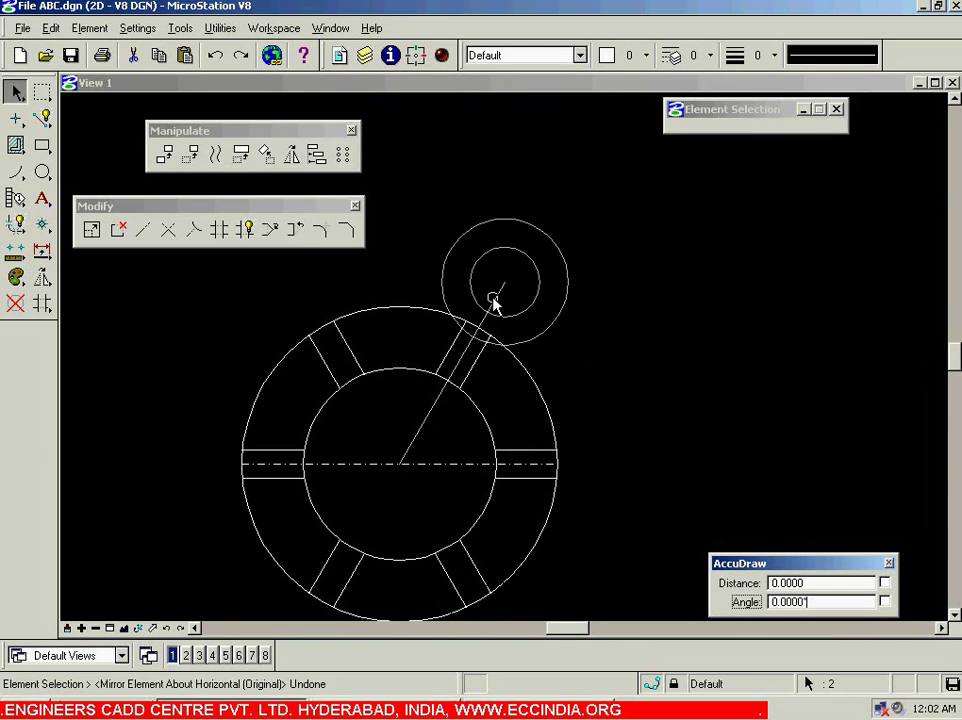
Mirror a copy of the two selected circles about the horizontal axis through the cover's center
click(291, 154)
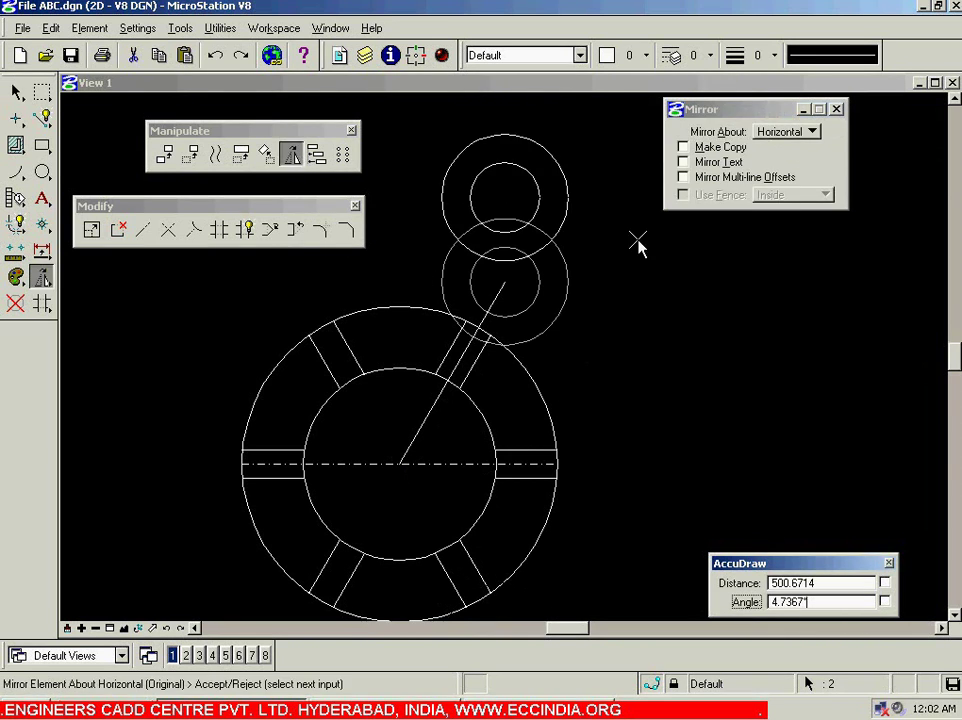
click(726, 152)
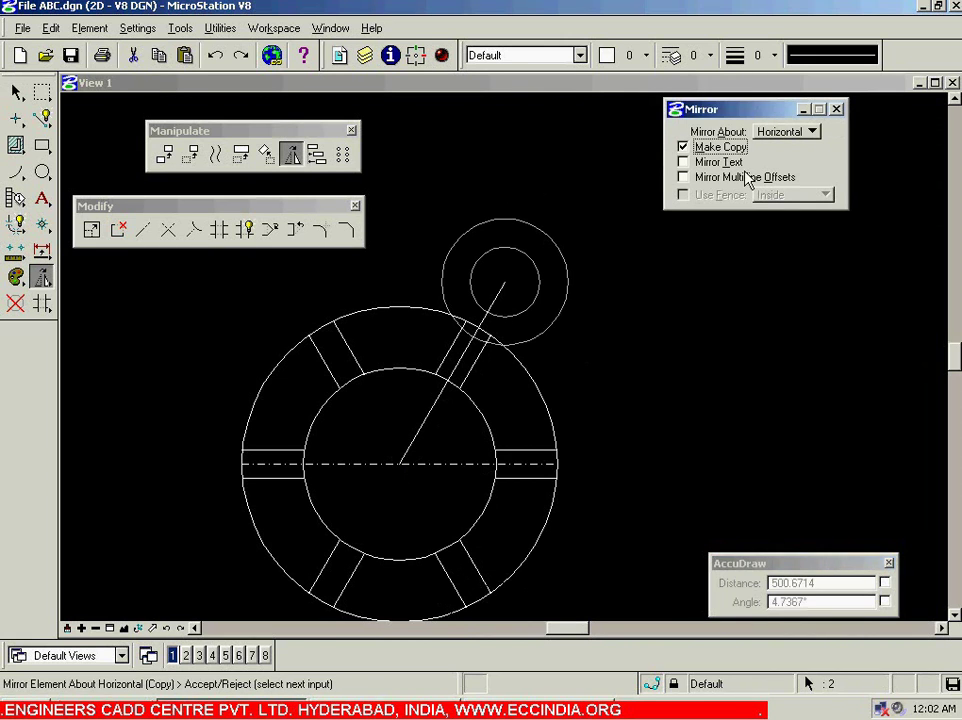
click(395, 468)
scroll(610, 401, down, 5)
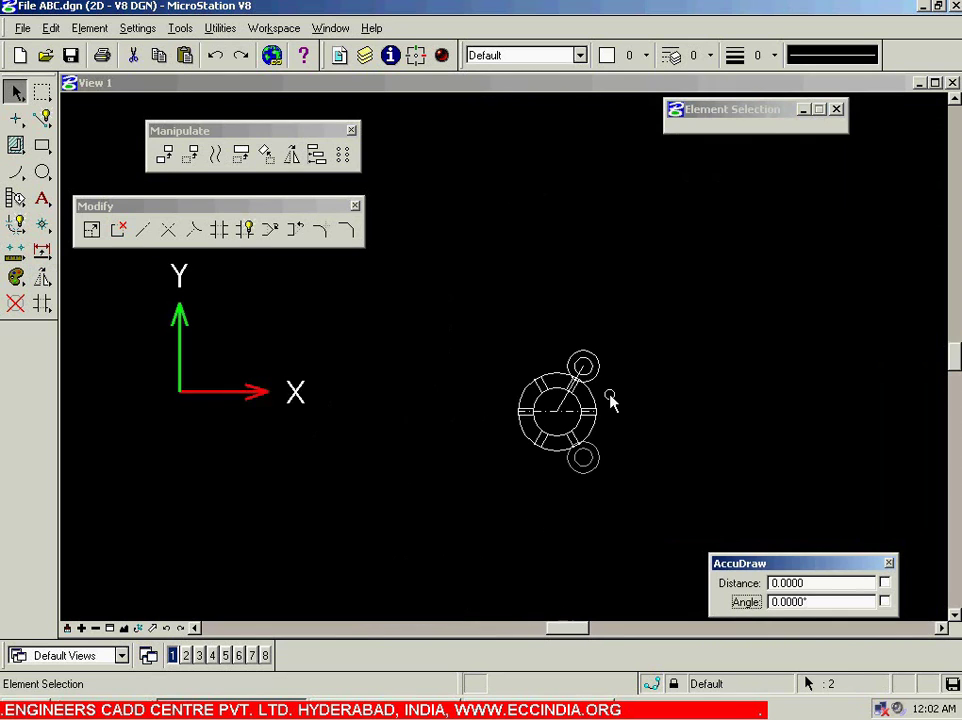
Mirror a copy of the upper and lower pairs of 18 radius and 20 diameter circles about the vertical axis through the cover's center
scroll(600, 423, up, 5)
scroll(703, 442, down, 3)
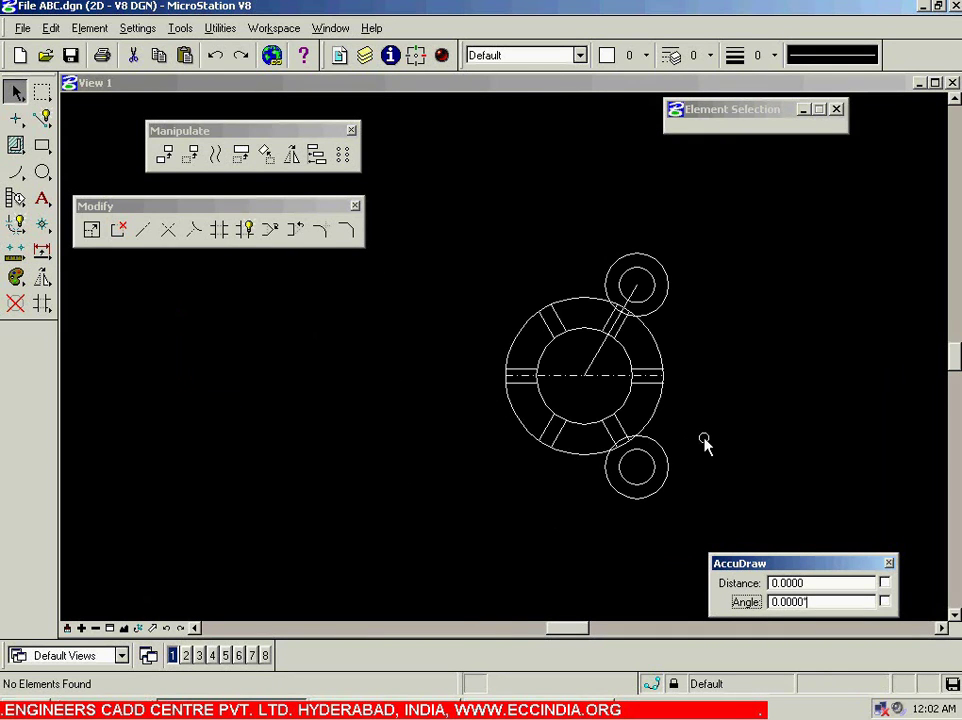
click(668, 465)
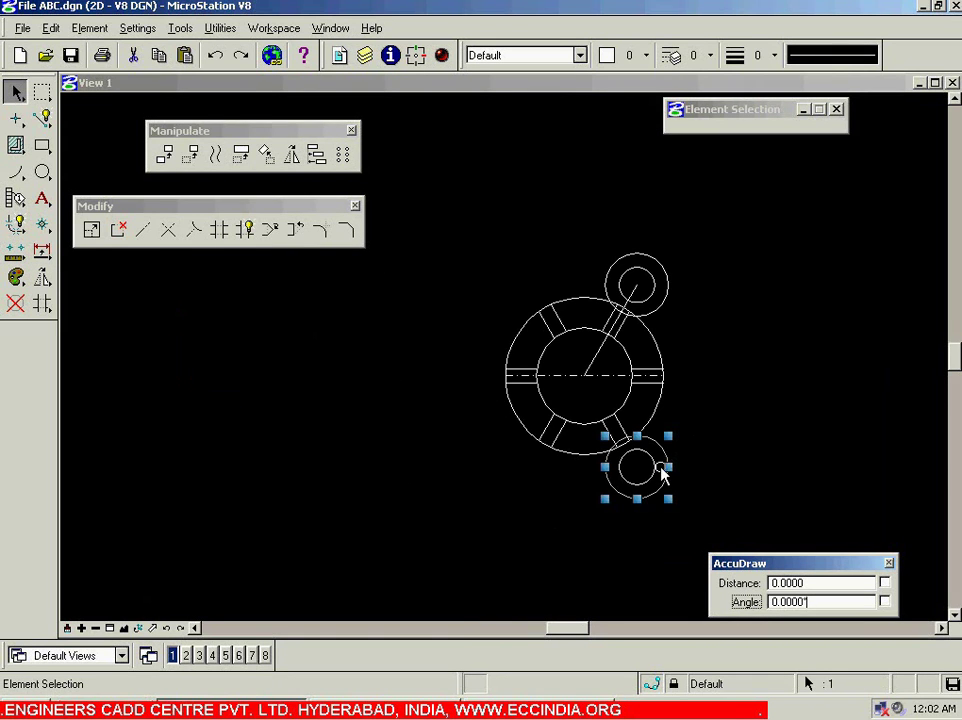
click(655, 464)
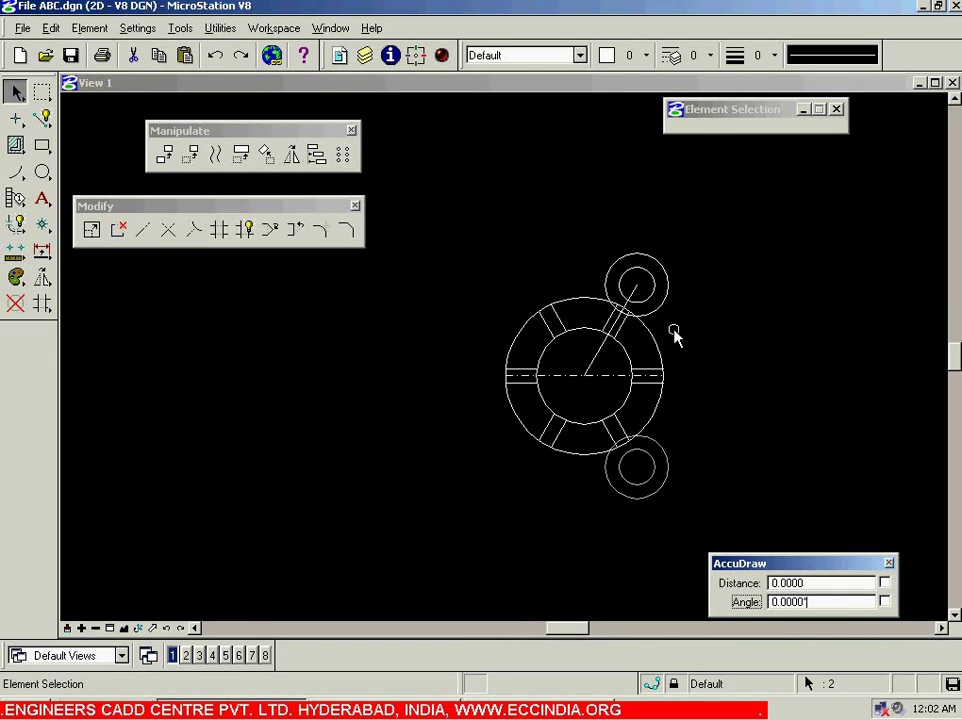
click(655, 290)
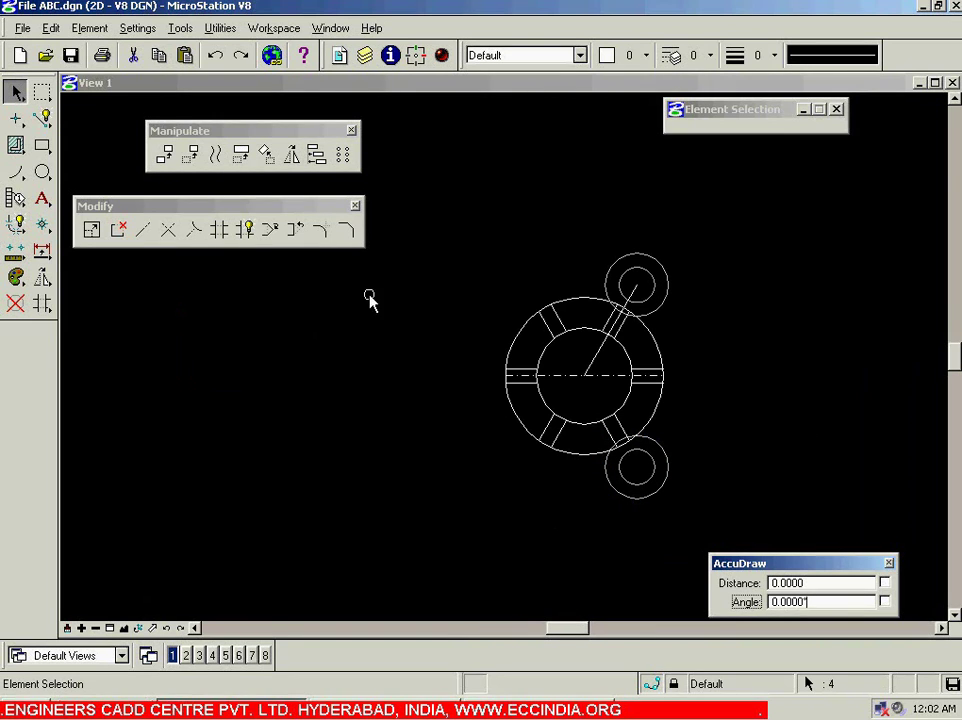
click(290, 158)
click(790, 133)
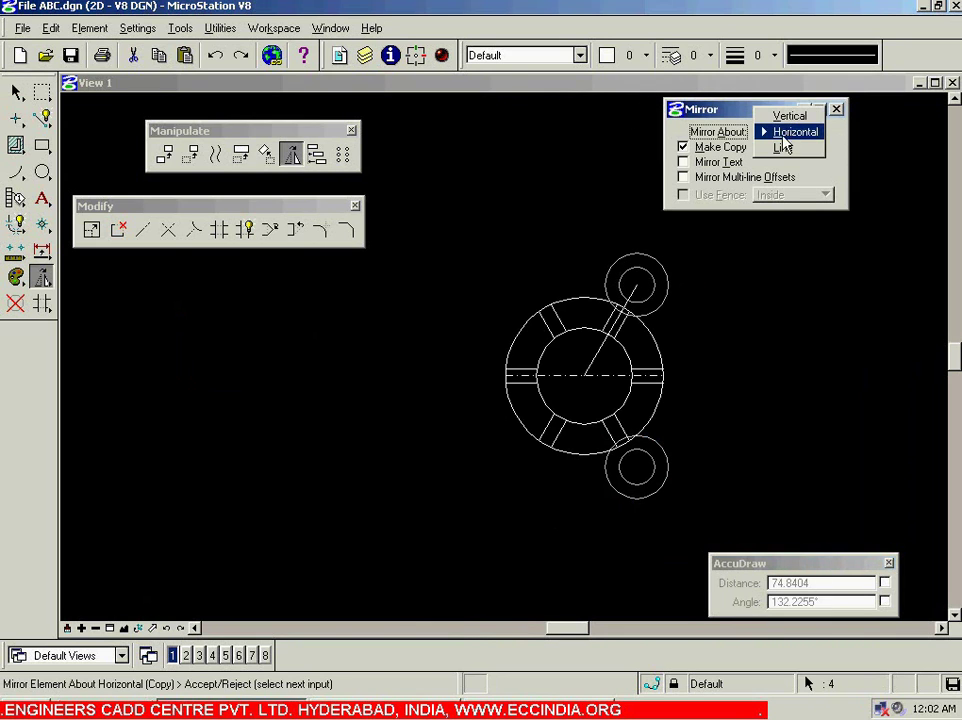
click(778, 113)
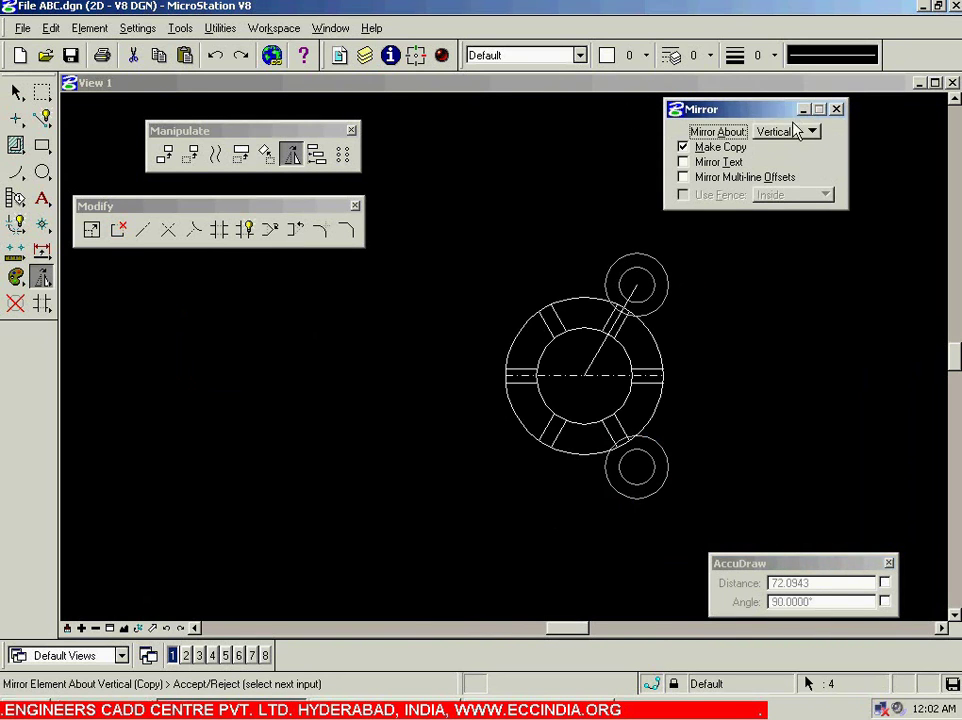
right_click(588, 377)
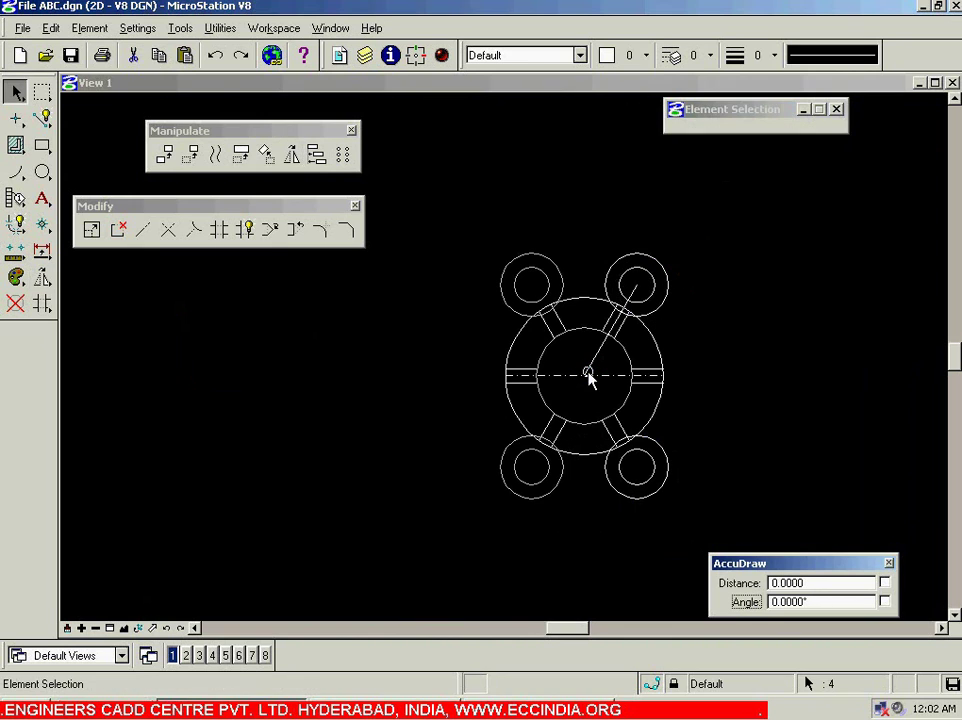
click(826, 322)
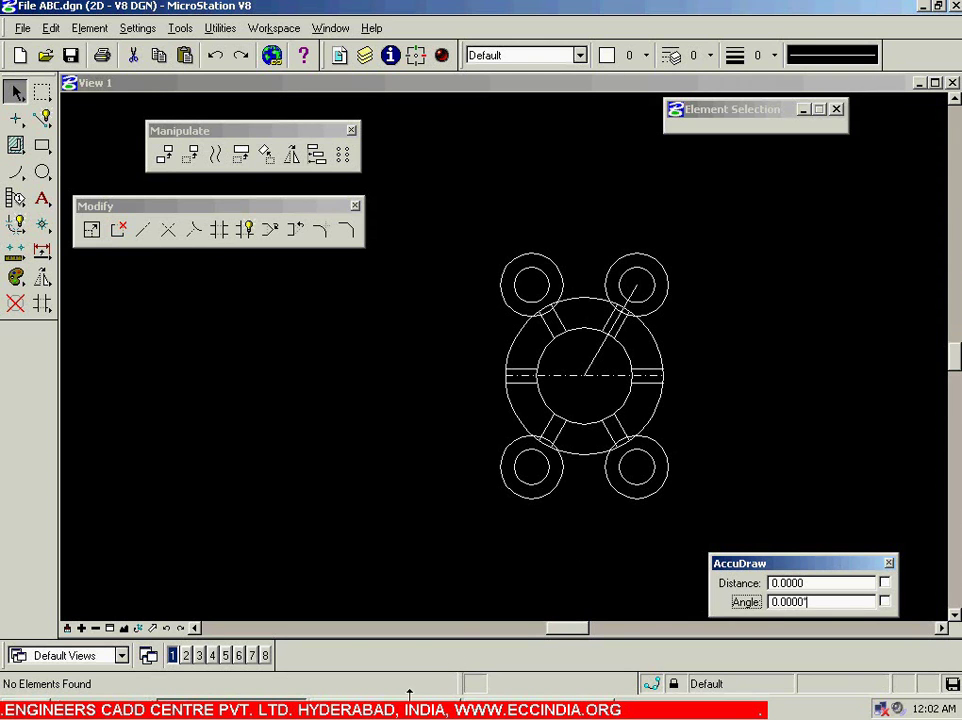
Construct a 17 radius circular fillet without truncation between the two upper 18 radius circles, checking the radius in the workbook
key(alt+Tab)
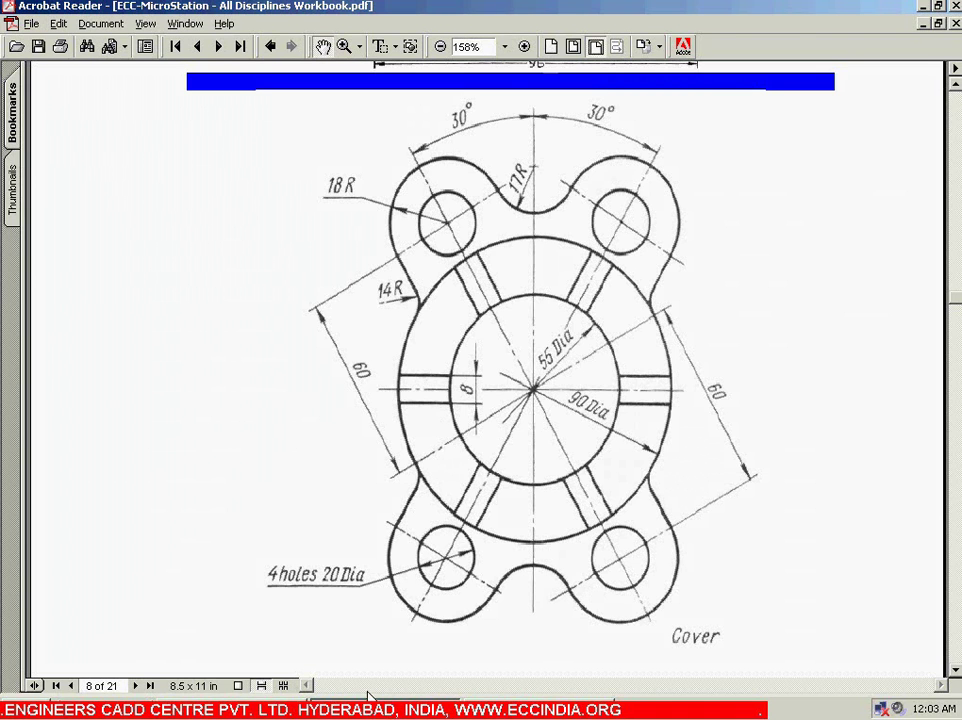
click(313, 706)
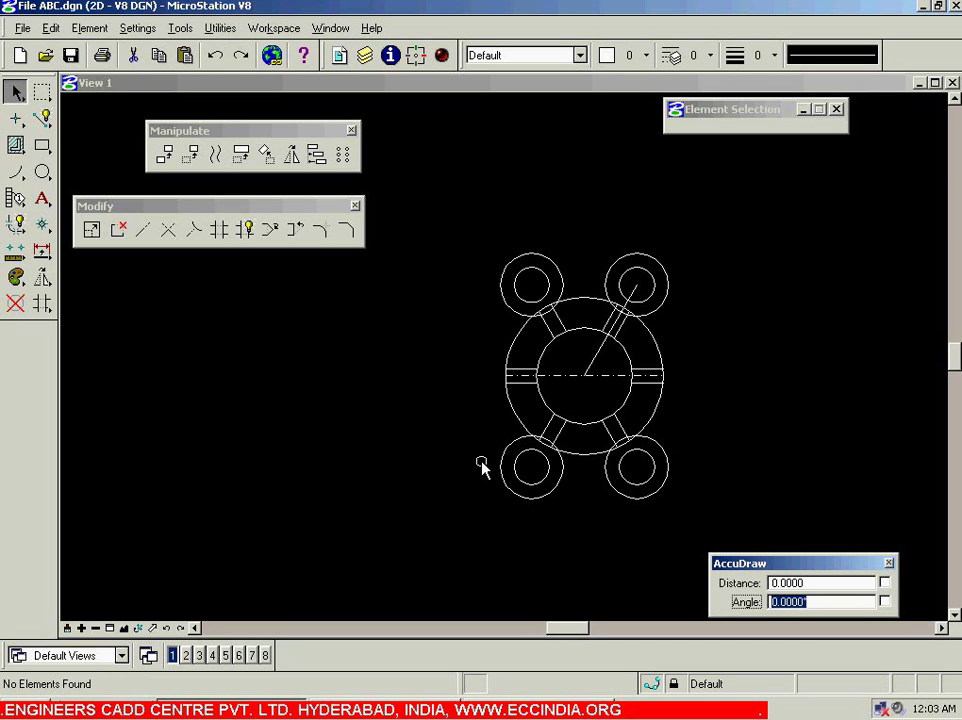
click(320, 231)
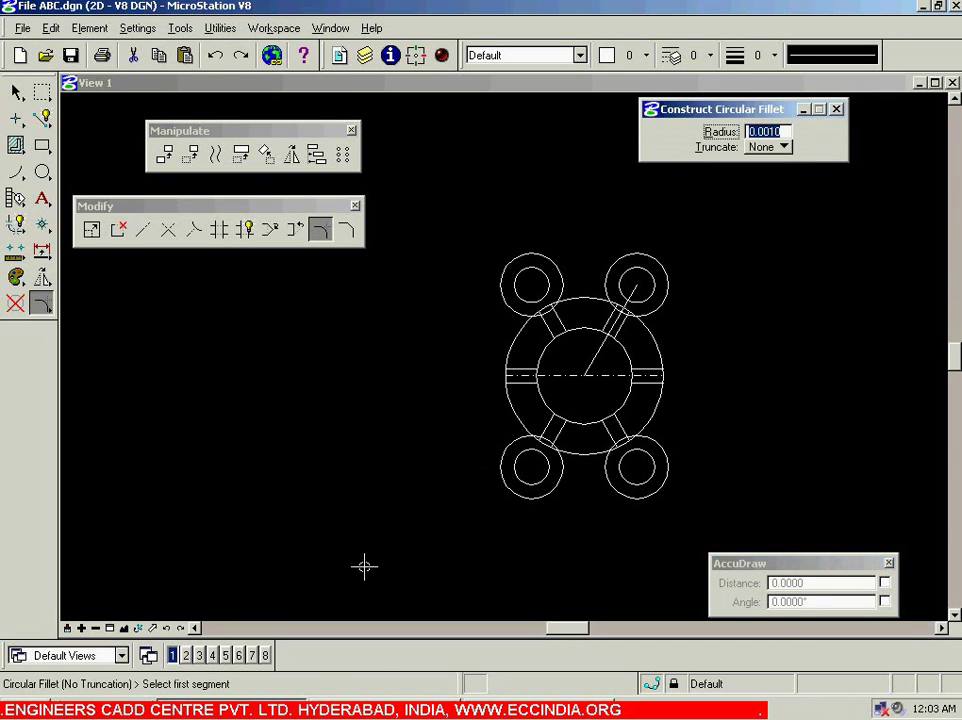
key(alt+Tab)
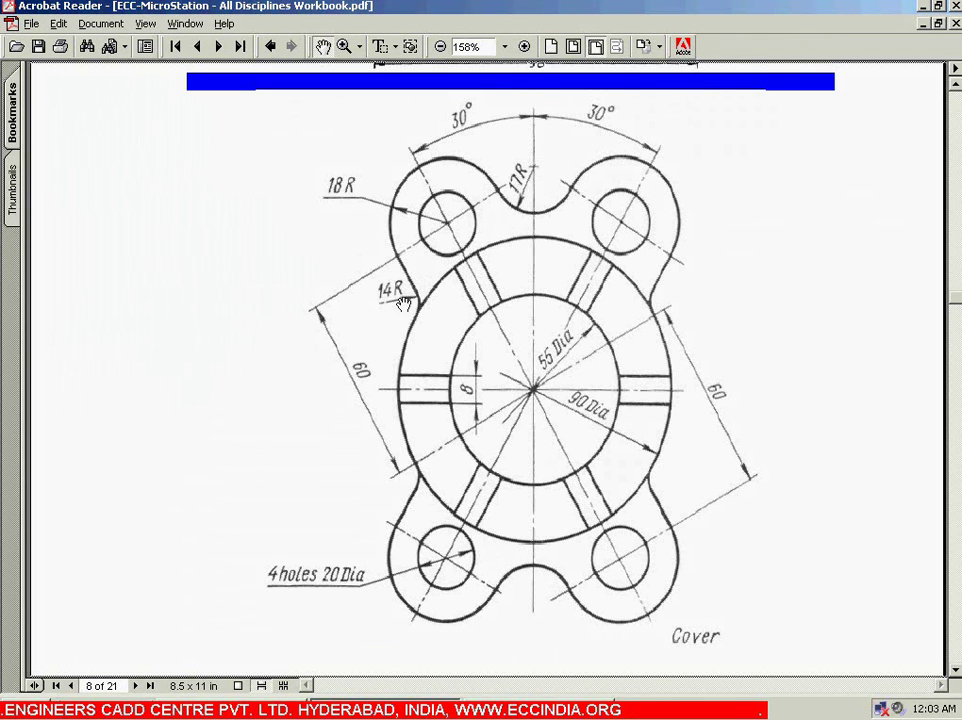
key(alt+Tab)
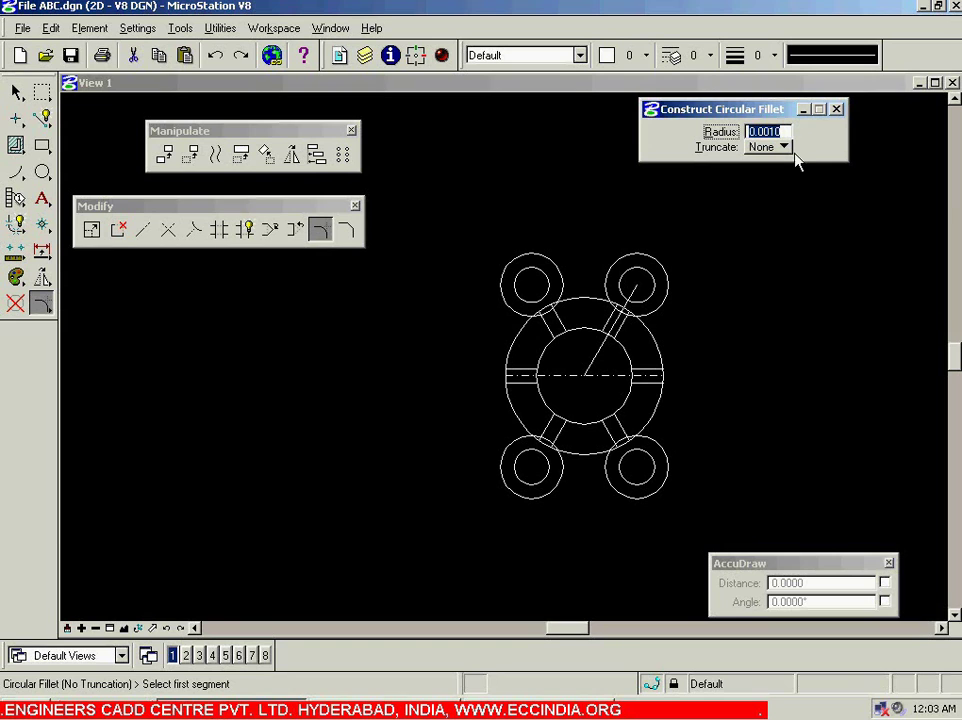
text(17)
key(Tab)
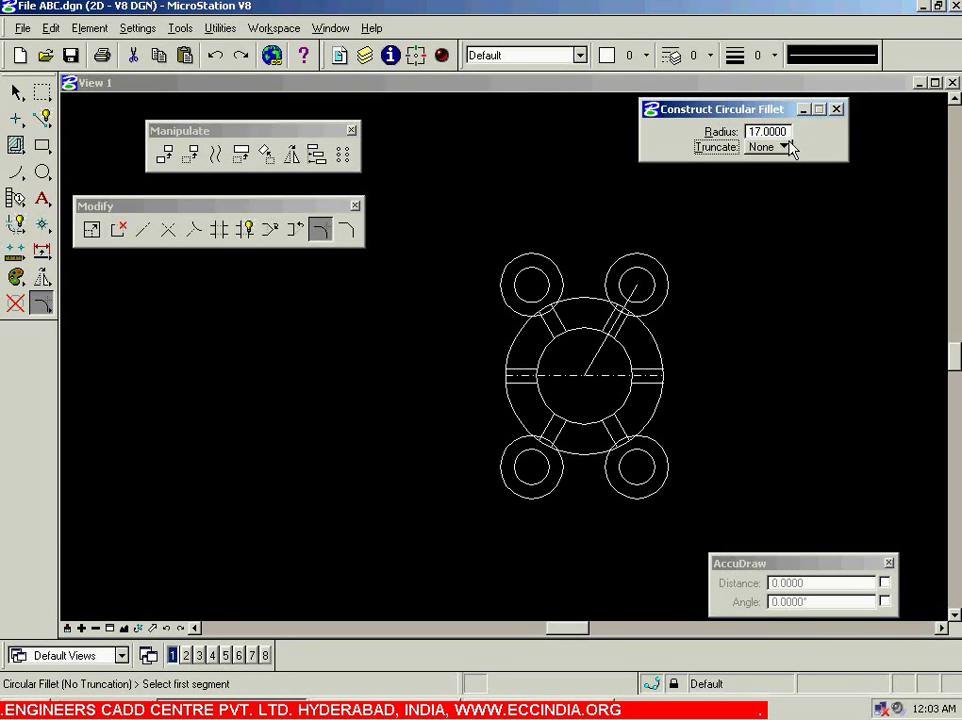
scroll(568, 273, up, 3)
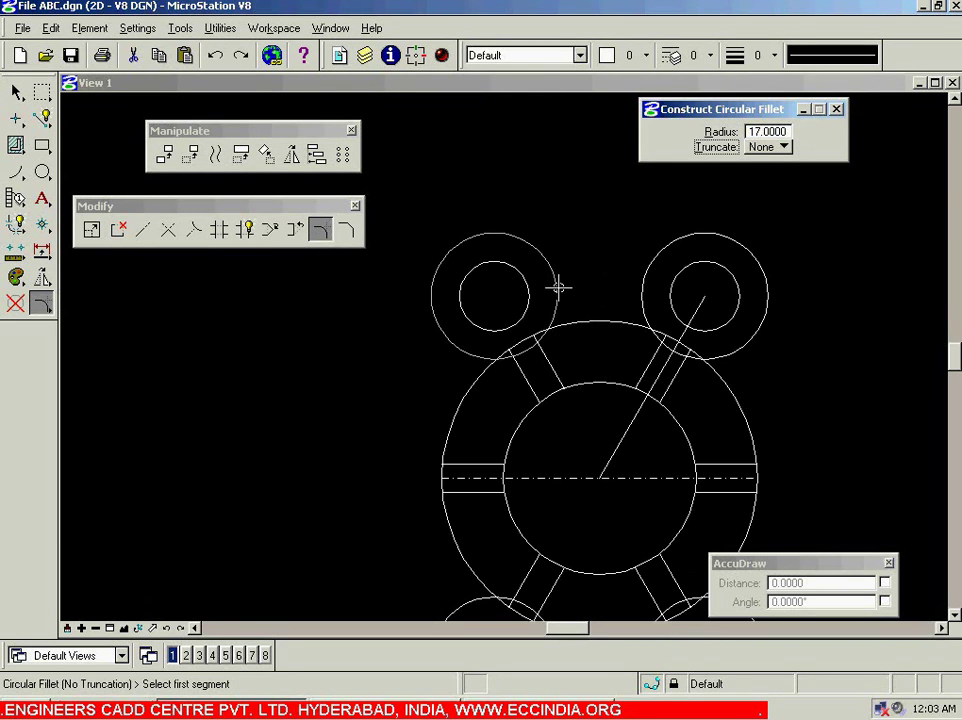
click(557, 289)
click(641, 284)
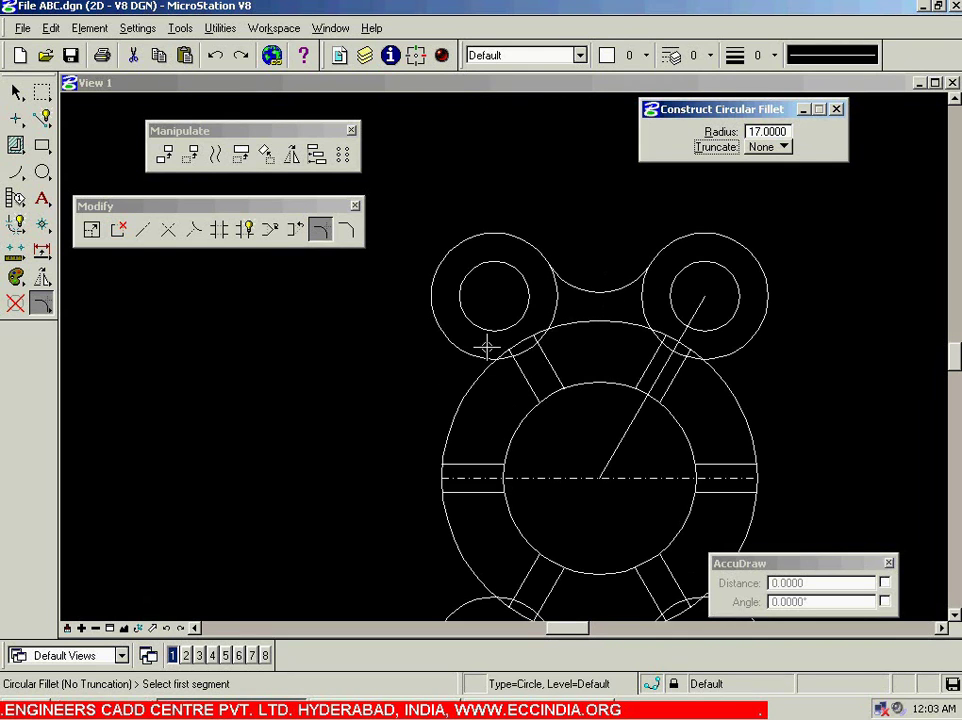
Construct a matching 17 radius fillet between the two lower 18 radius circles
scroll(655, 282, down, 3)
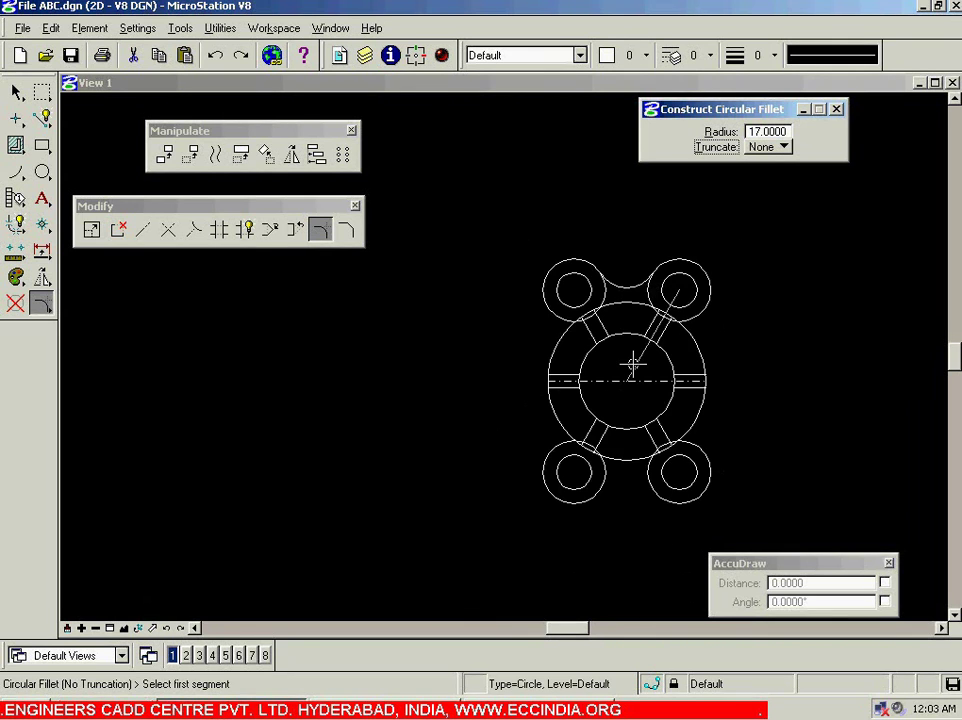
scroll(611, 505, up, 3)
click(584, 482)
click(693, 467)
scroll(657, 490, down, 3)
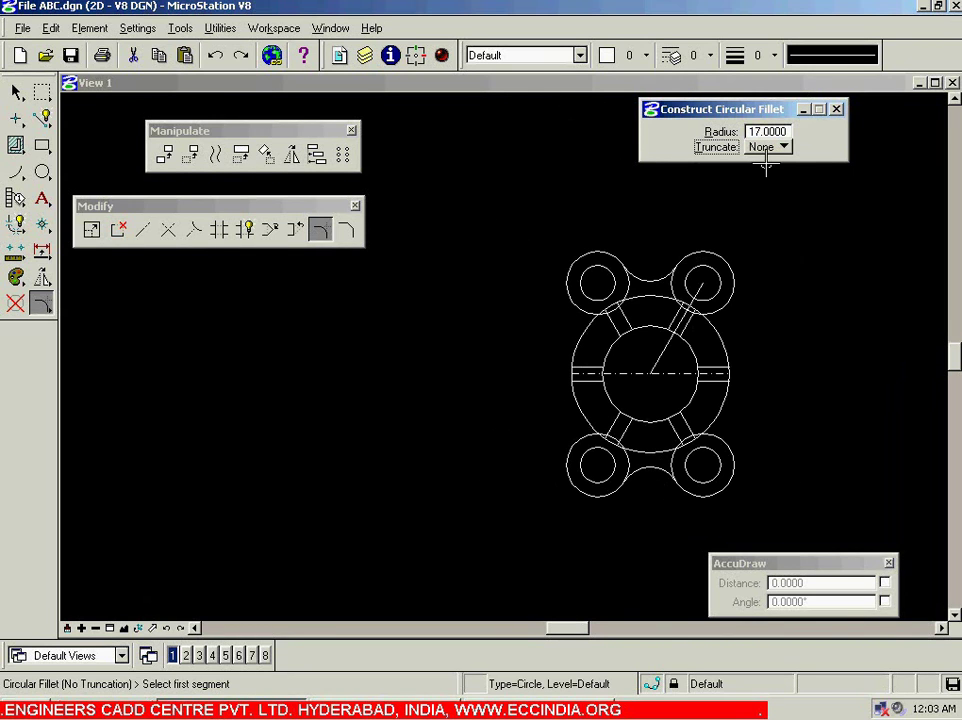
Set the fillet radius to 14 and fillet both upper 18 radius circles to the outer sides of the 90 diameter circle
click(750, 132)
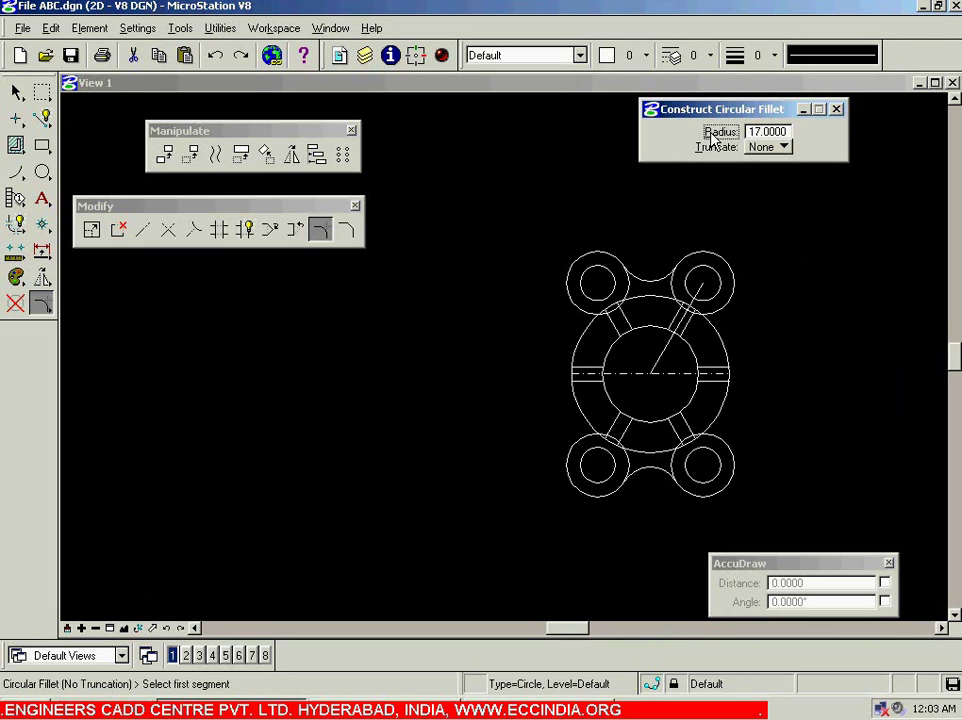
key(BackSpace)
key(BackSpace)
text(14)
key(Tab)
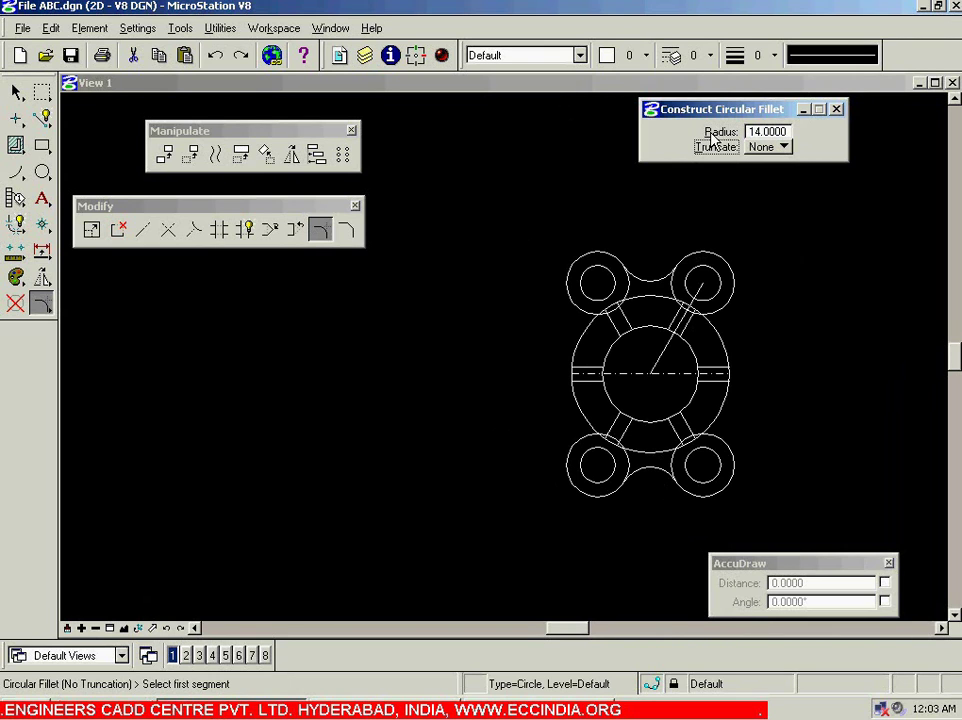
click(580, 303)
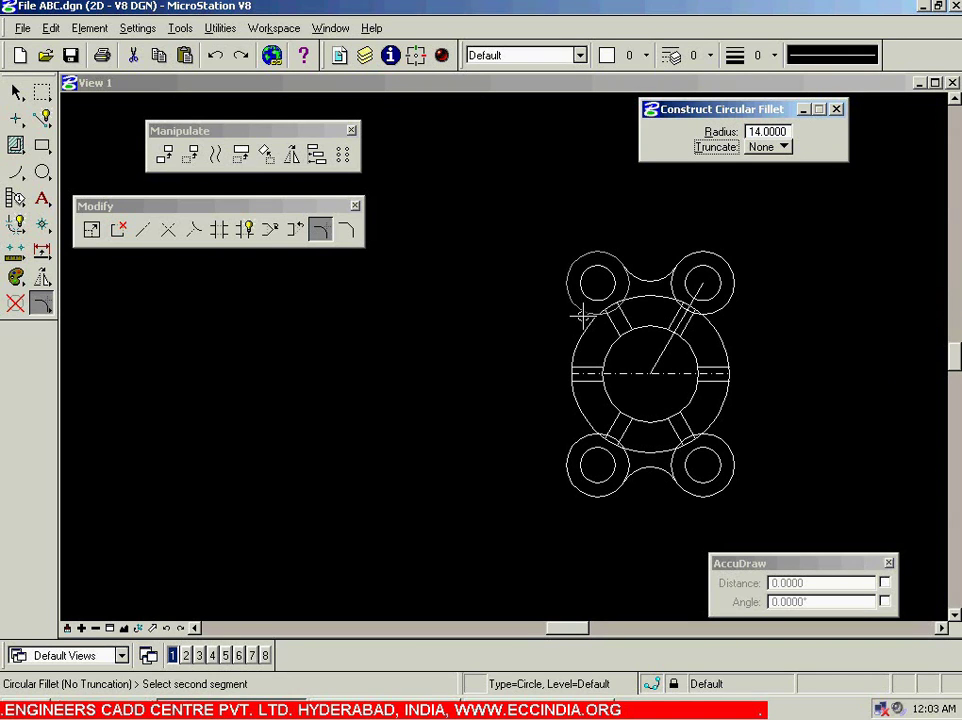
click(580, 336)
click(731, 312)
click(728, 337)
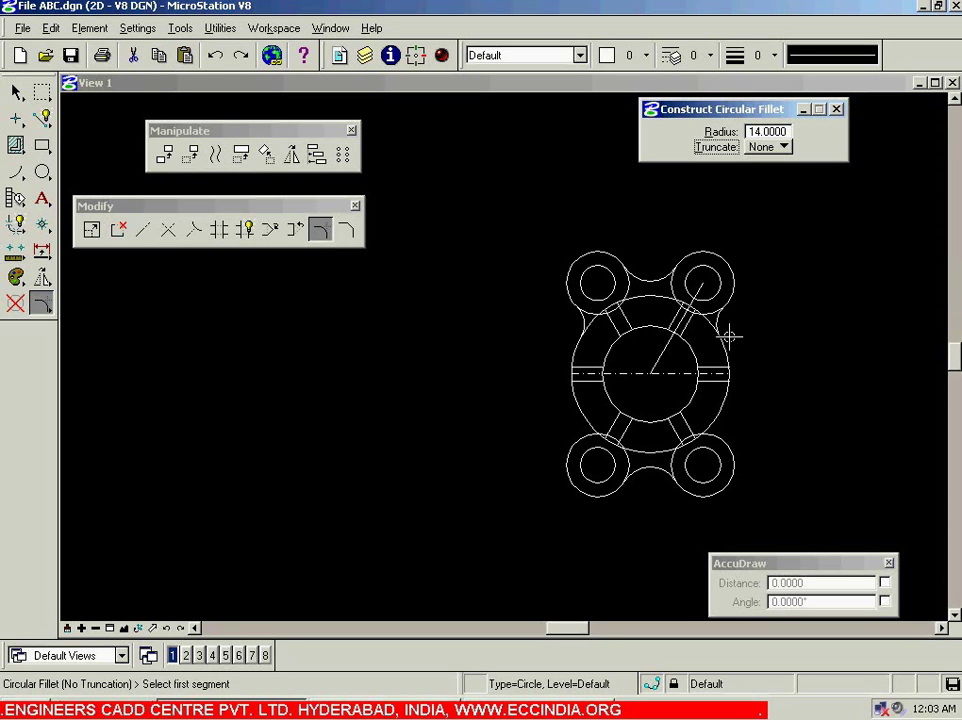
Add 14 radius fillets between the 90 diameter circle's outer sides and both lower 18 radius circles
click(724, 431)
click(724, 443)
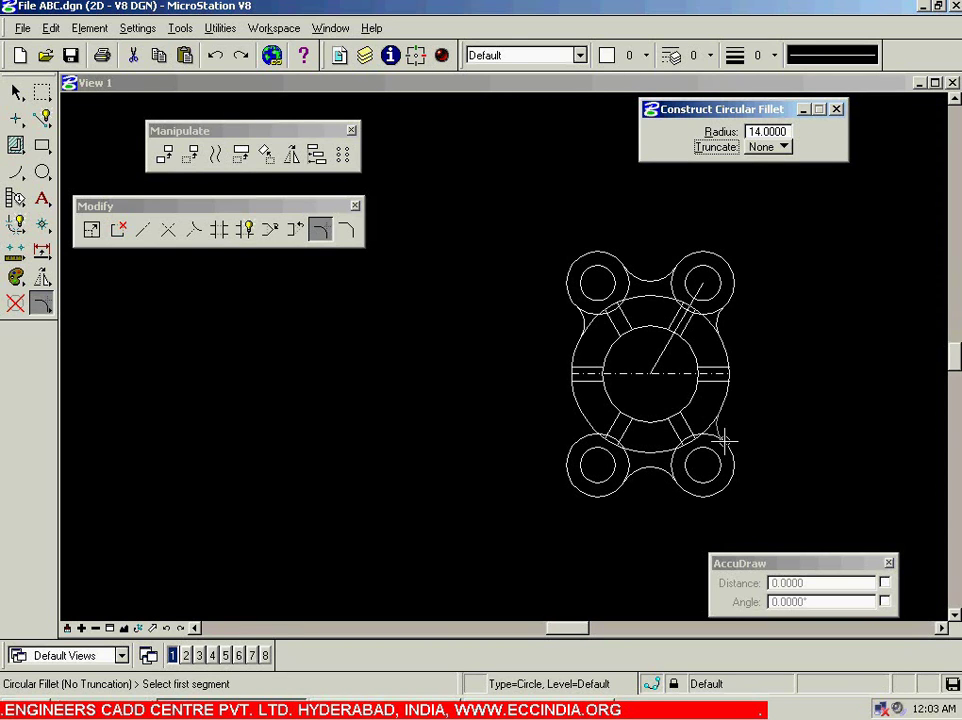
click(578, 428)
click(572, 446)
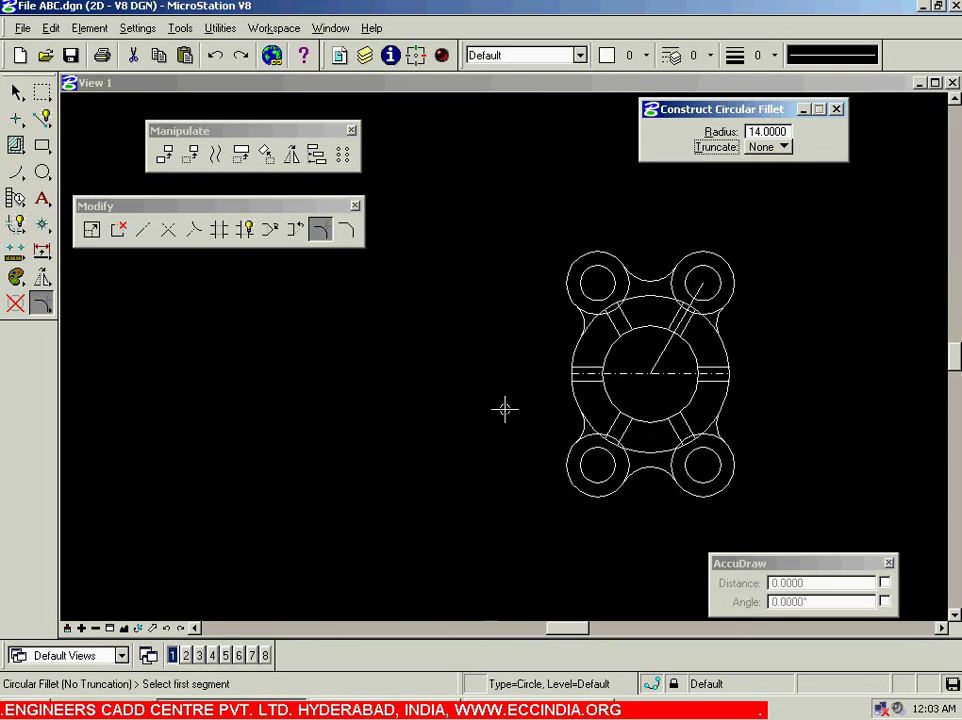